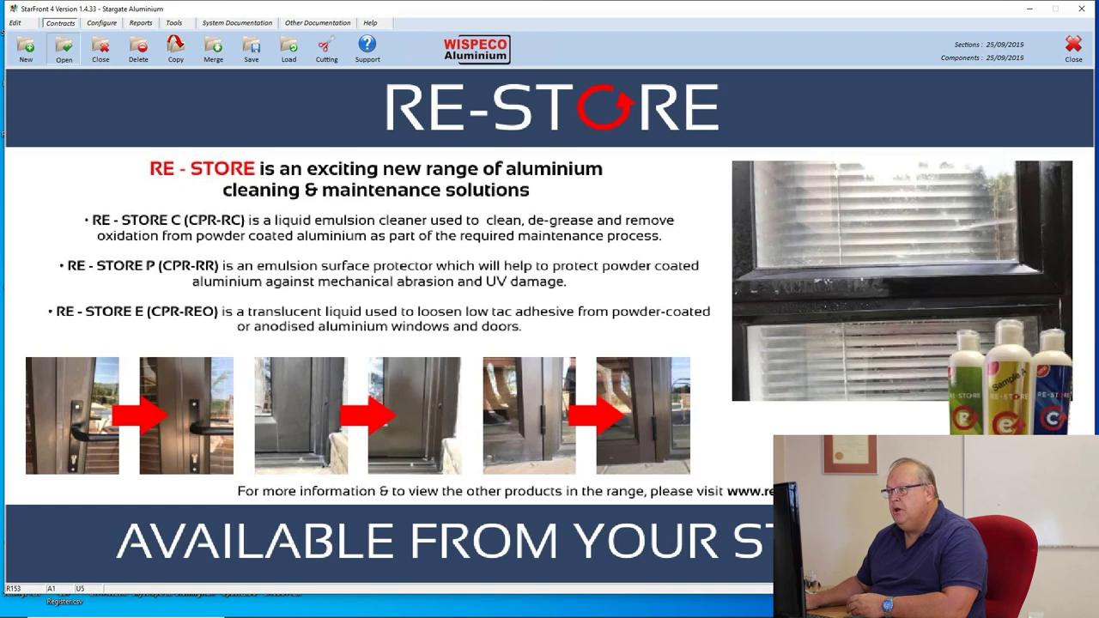
Open the Sample01 contract in its Original Design view
{"action": "left_click", "coordinate": [63, 48]}
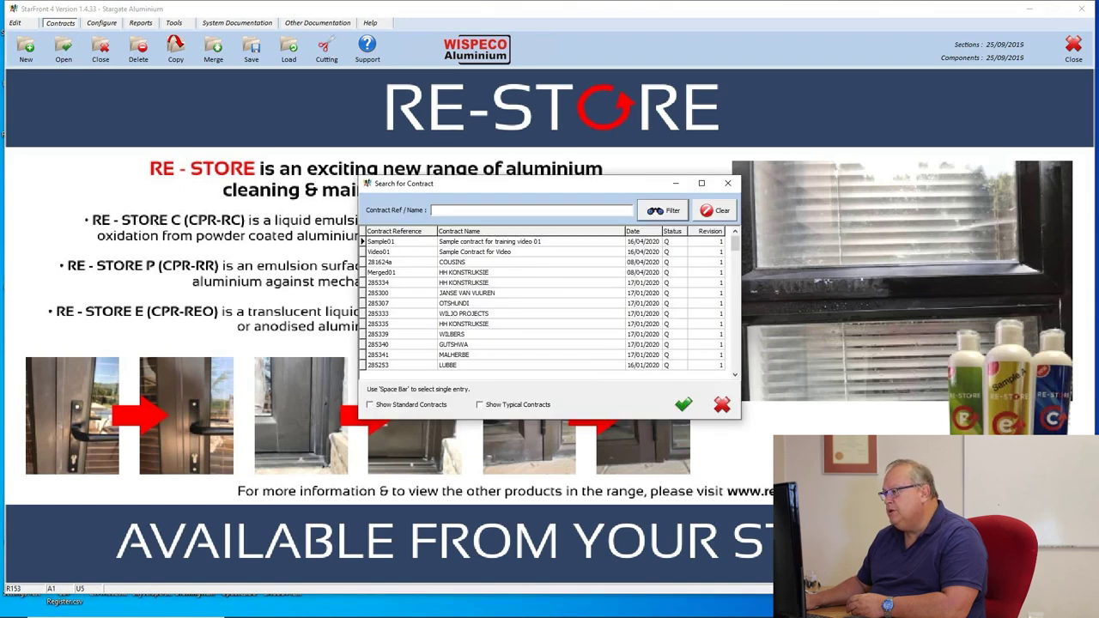
{"action": "double_click", "coordinate": [404, 242]}
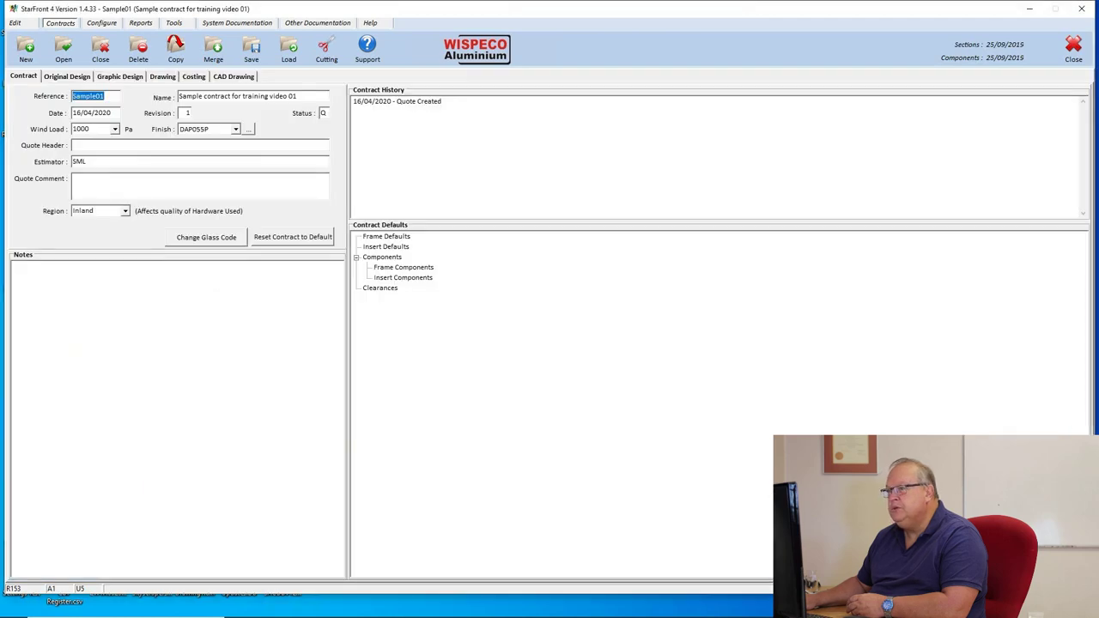
{"action": "left_click", "coordinate": [67, 75]}
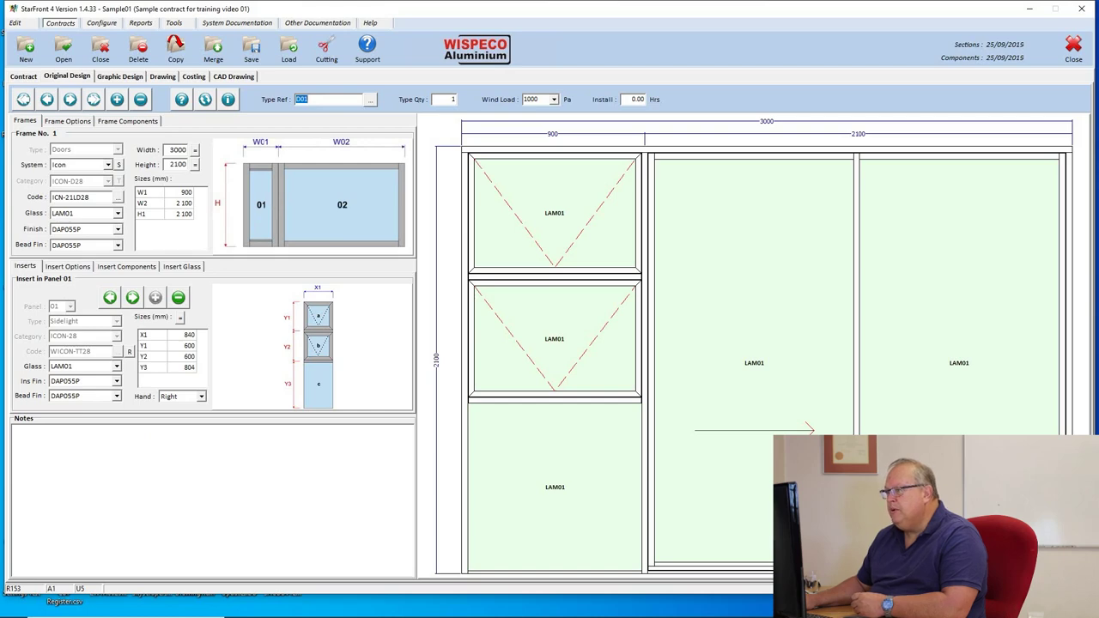
Browse to the existing D03 design and start a new blank design after it
{"action": "key", "text": "F4"}
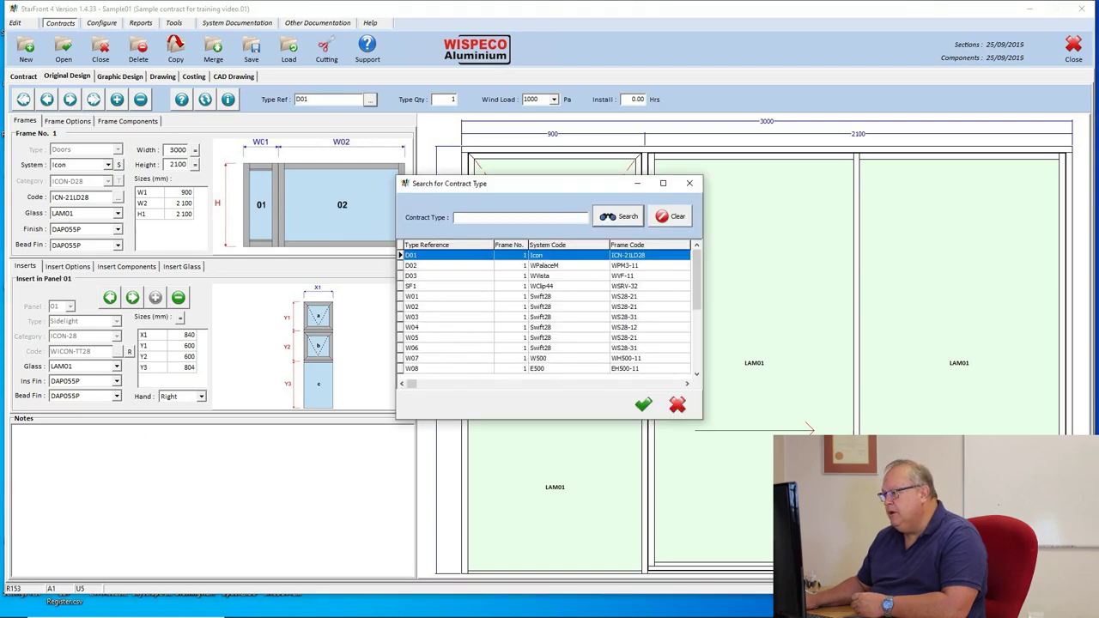
{"action": "left_click", "coordinate": [421, 275]}
{"action": "key", "text": "Return"}
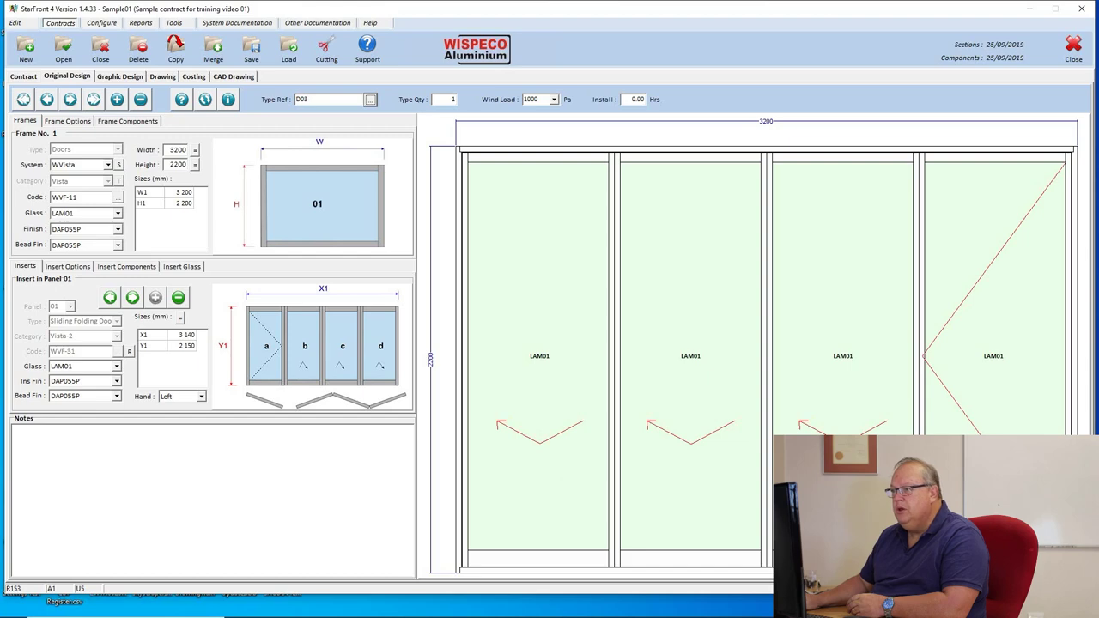
{"action": "left_click", "coordinate": [117, 99]}
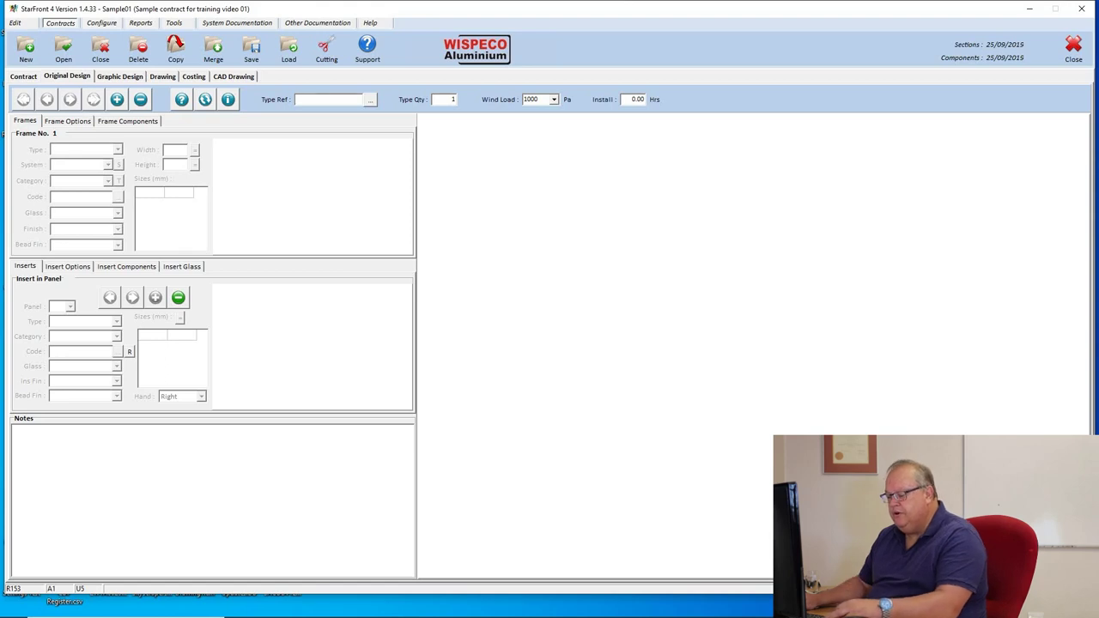
Name the new design A1 and set Frame 1's type to Barriers and Screens
{"action": "type", "text": "A"}
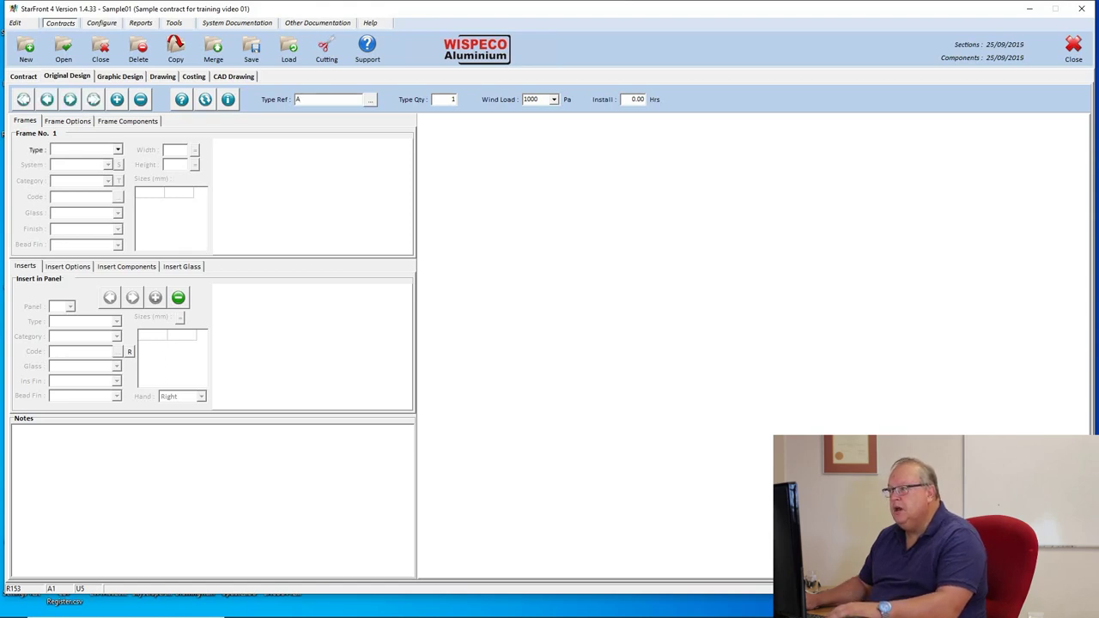
{"action": "type", "text": "1"}
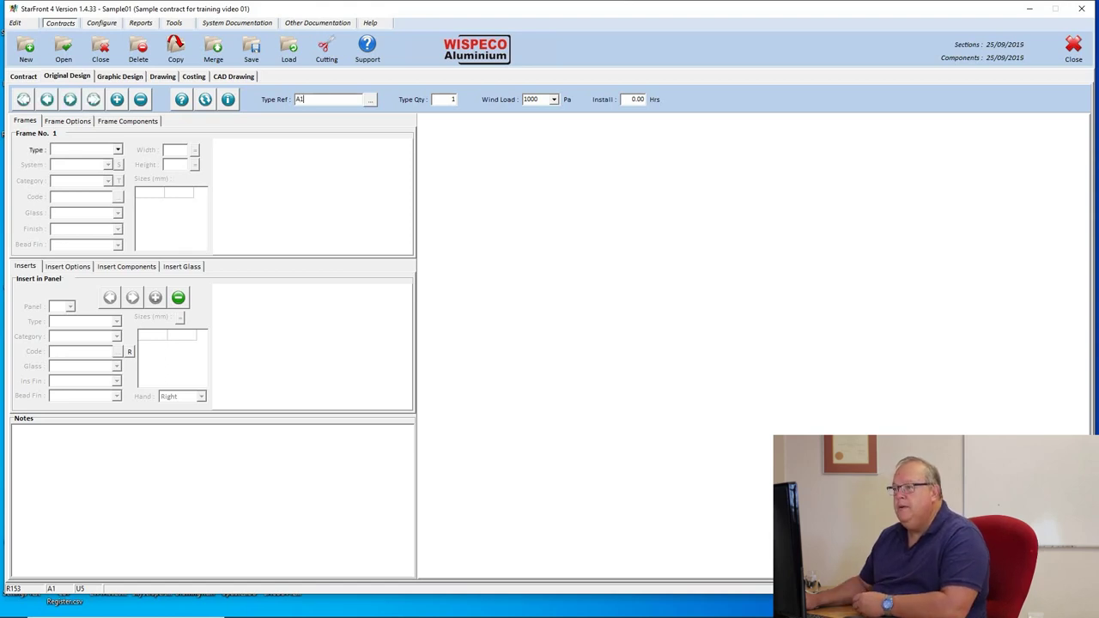
{"action": "left_click", "coordinate": [118, 149]}
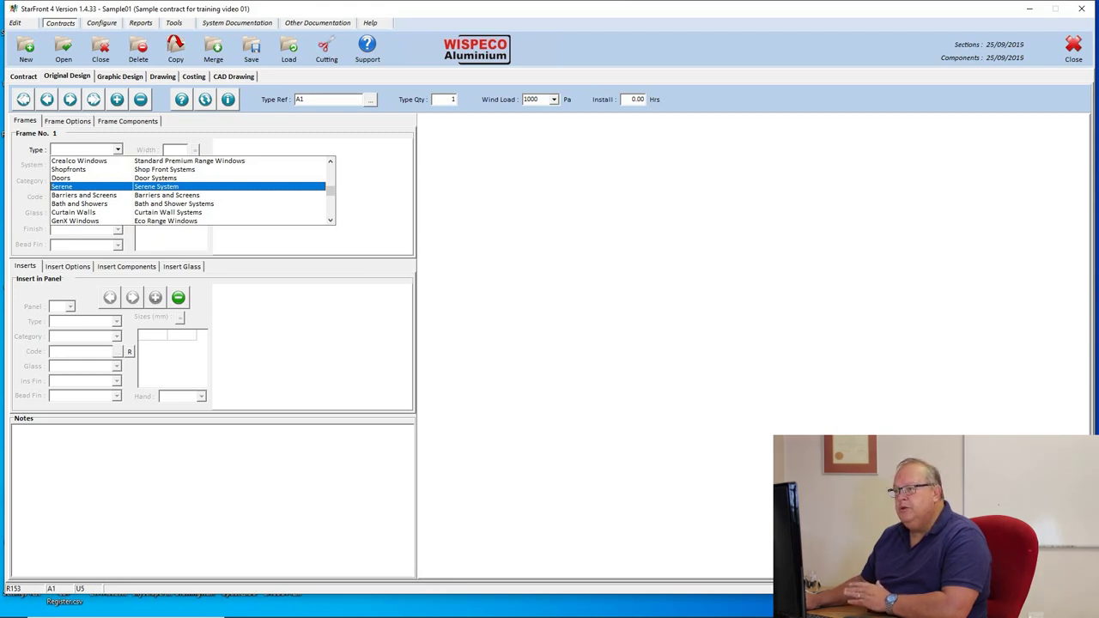
{"action": "key", "text": "Down"}
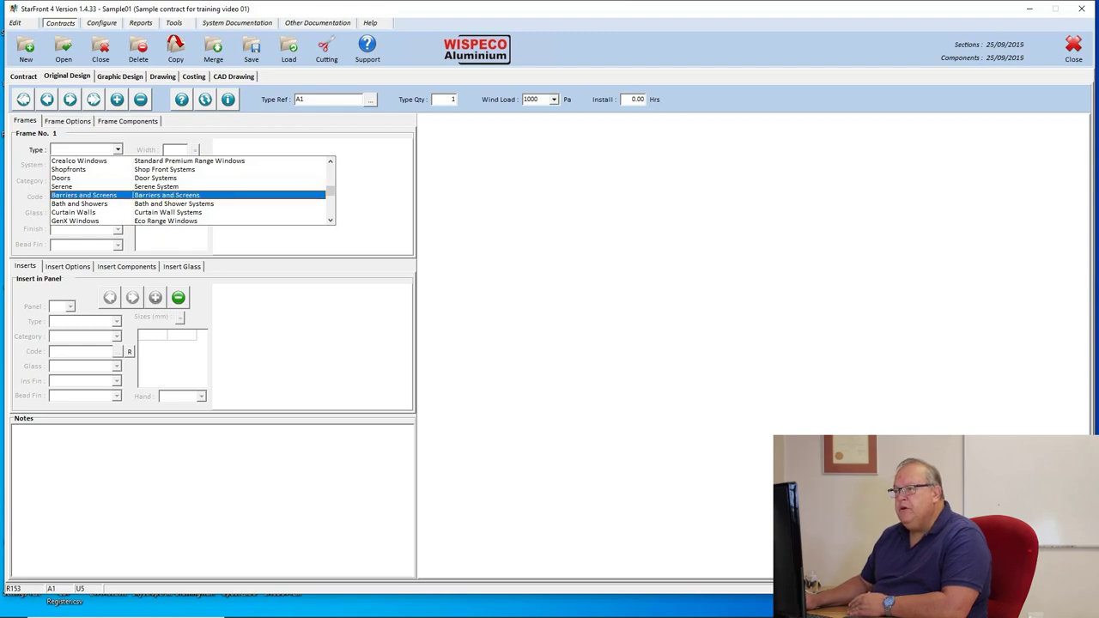
{"action": "key", "text": "Return"}
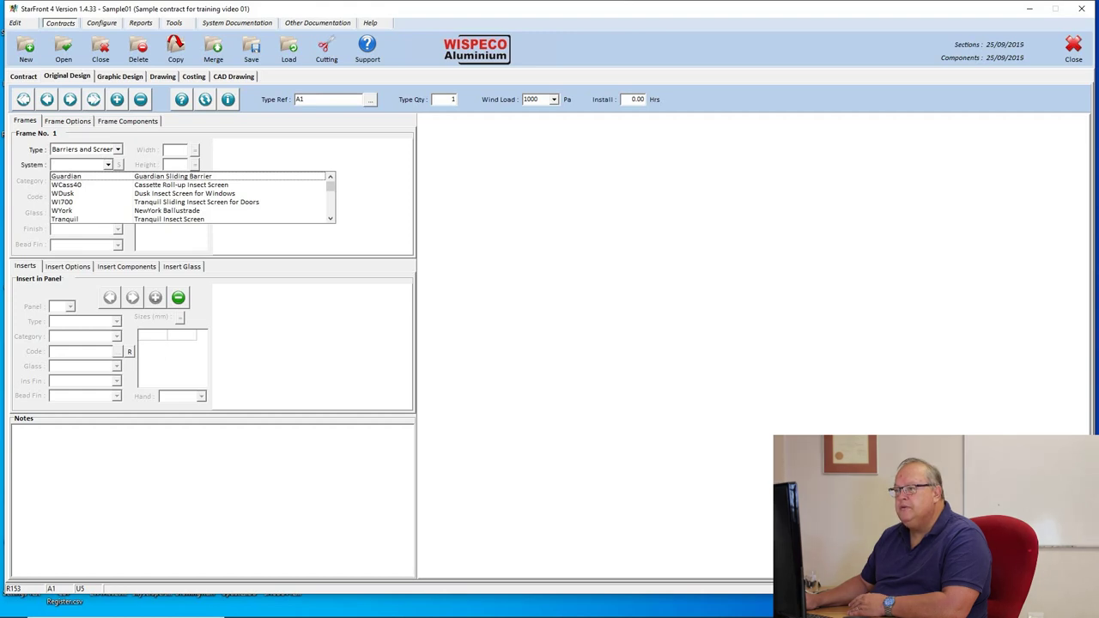
Browse the screen systems and select WCass40 as Frame 1's system
{"action": "key", "text": "Down"}
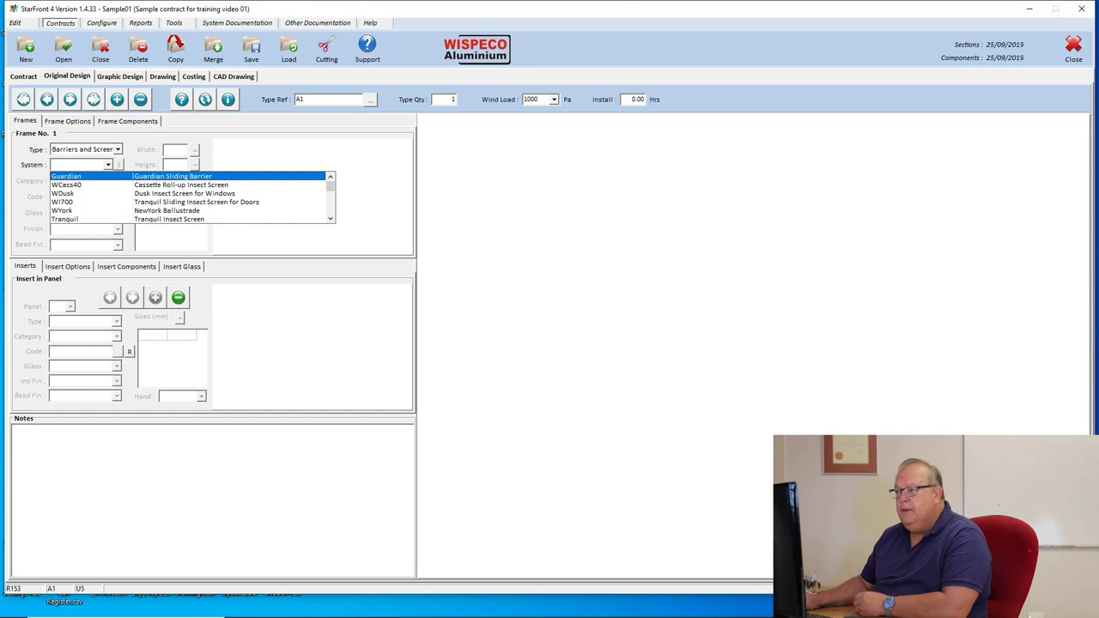
{"action": "key", "text": "Down"}
{"action": "key", "text": "Down"}
{"action": "key", "text": "Up"}
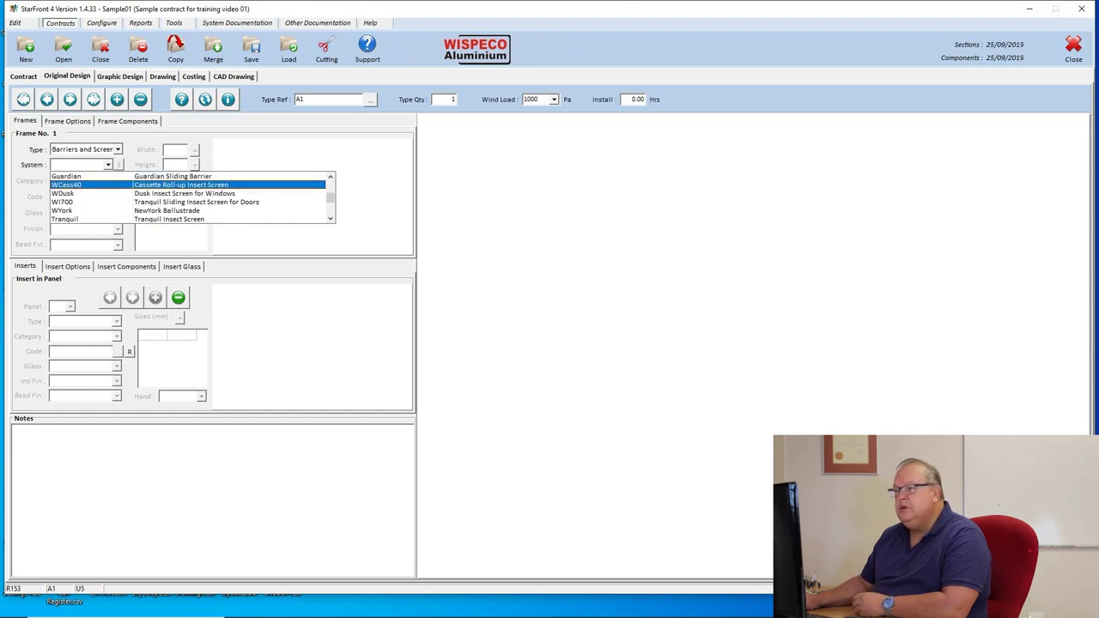
{"action": "key", "text": "Down"}
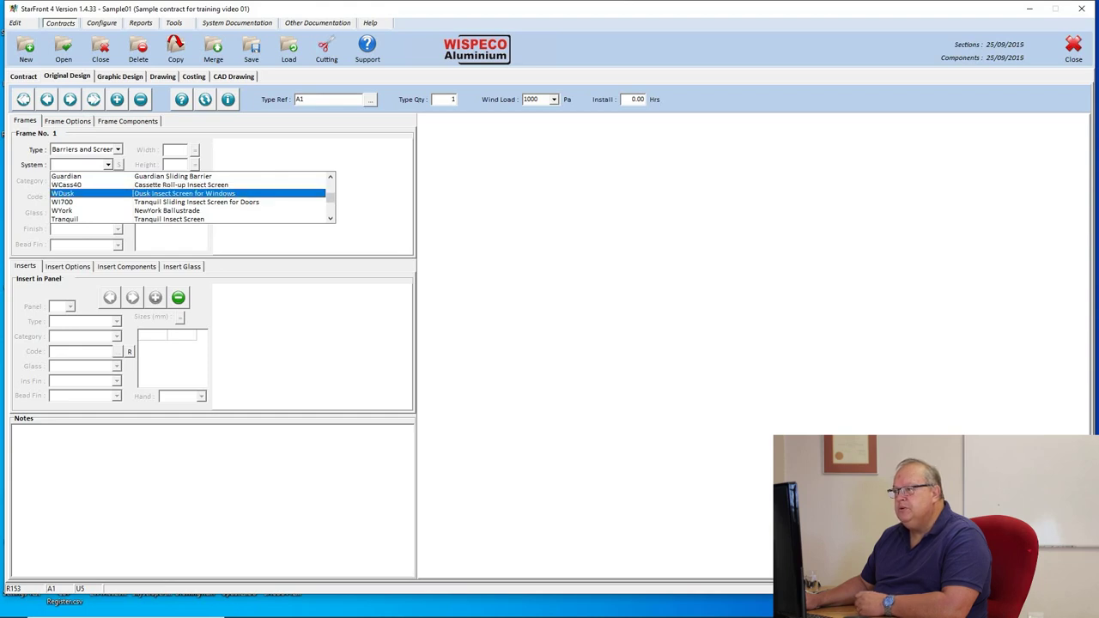
{"action": "key", "text": "Down"}
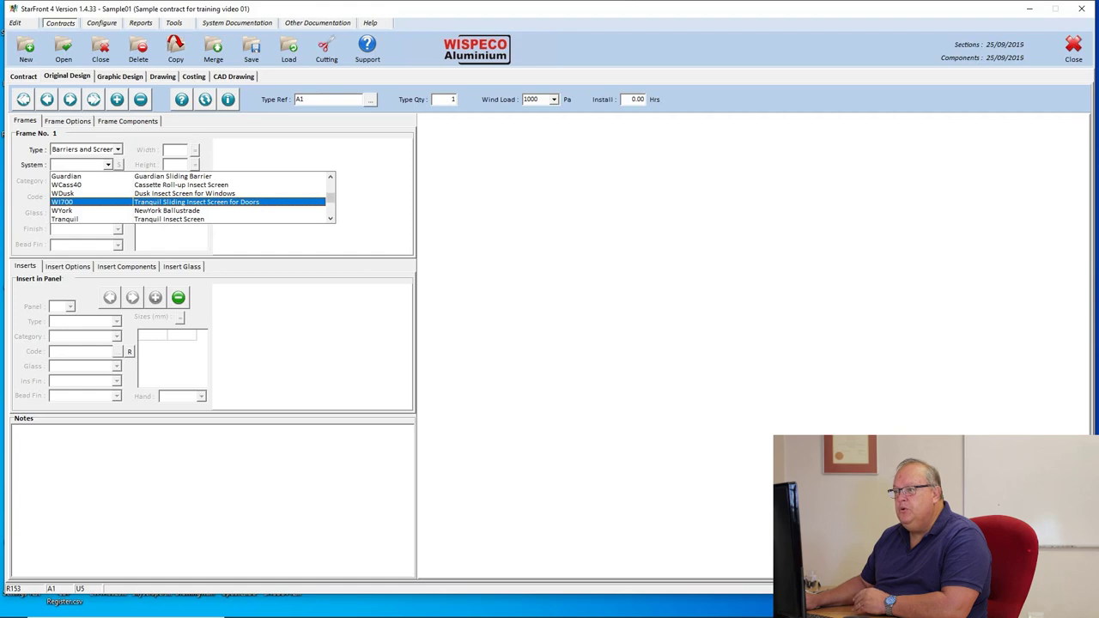
{"action": "key", "text": "Down"}
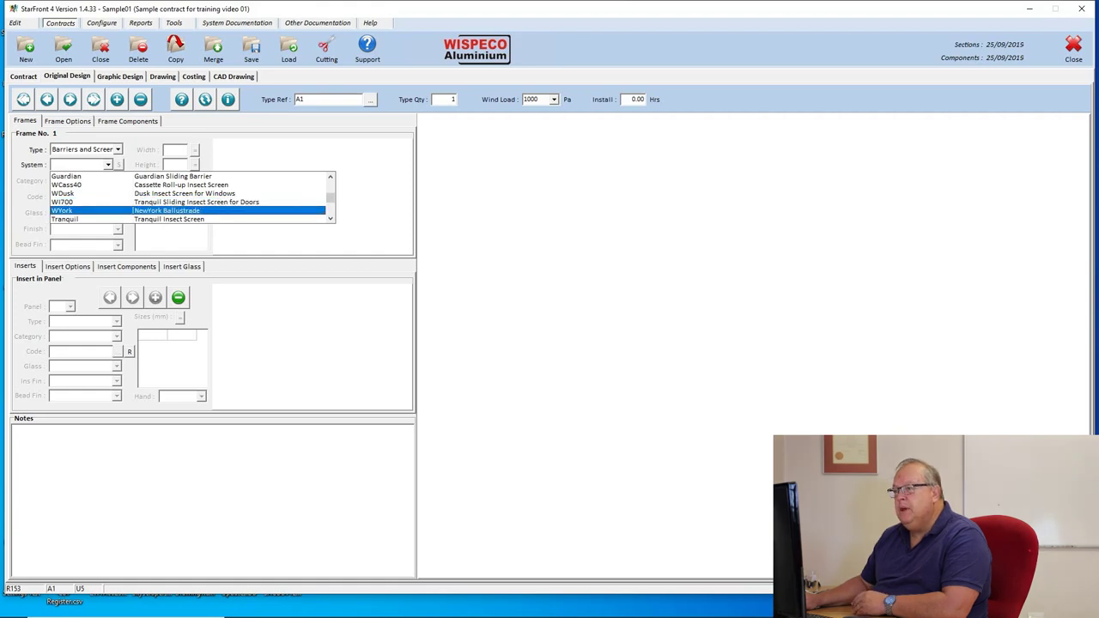
{"action": "key", "text": "Down"}
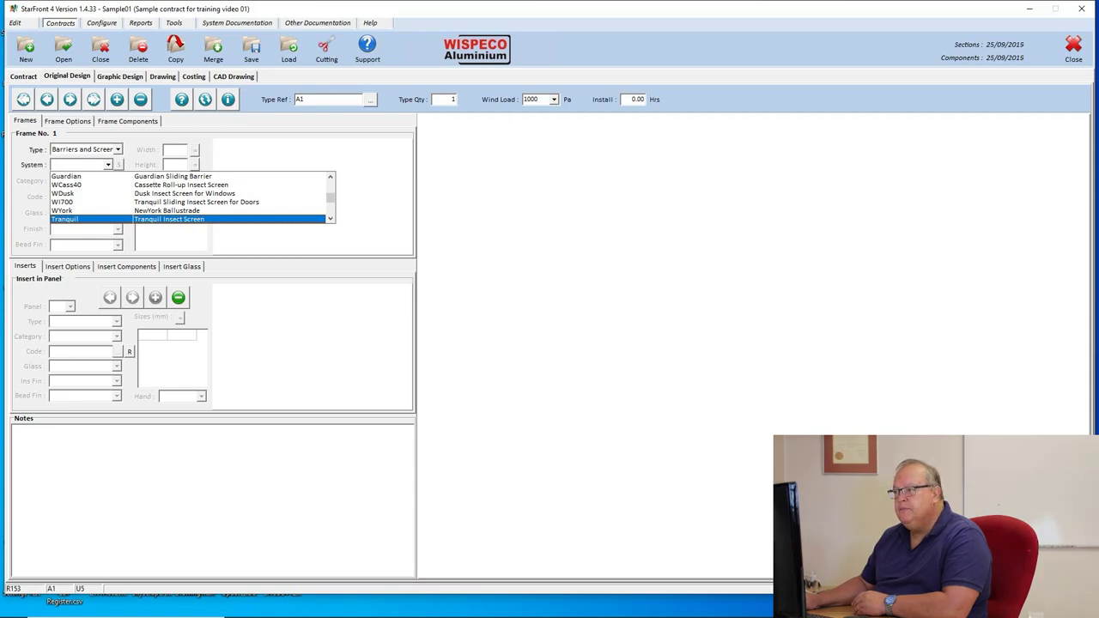
{"action": "key", "text": "Up"}
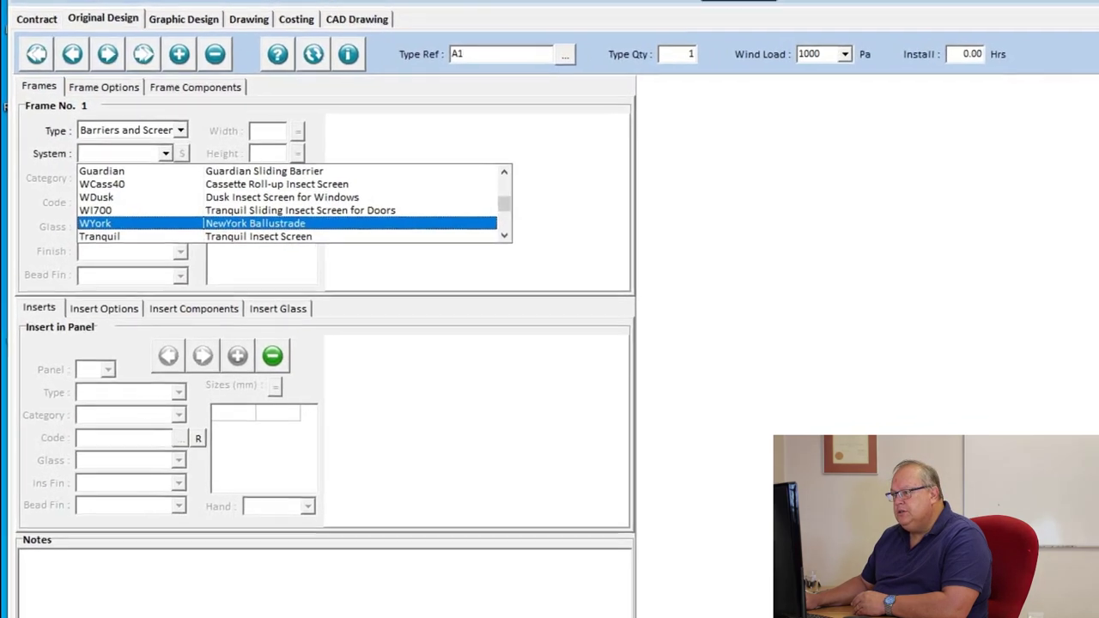
{"action": "key", "text": "Up"}
{"action": "key", "text": "Up"}
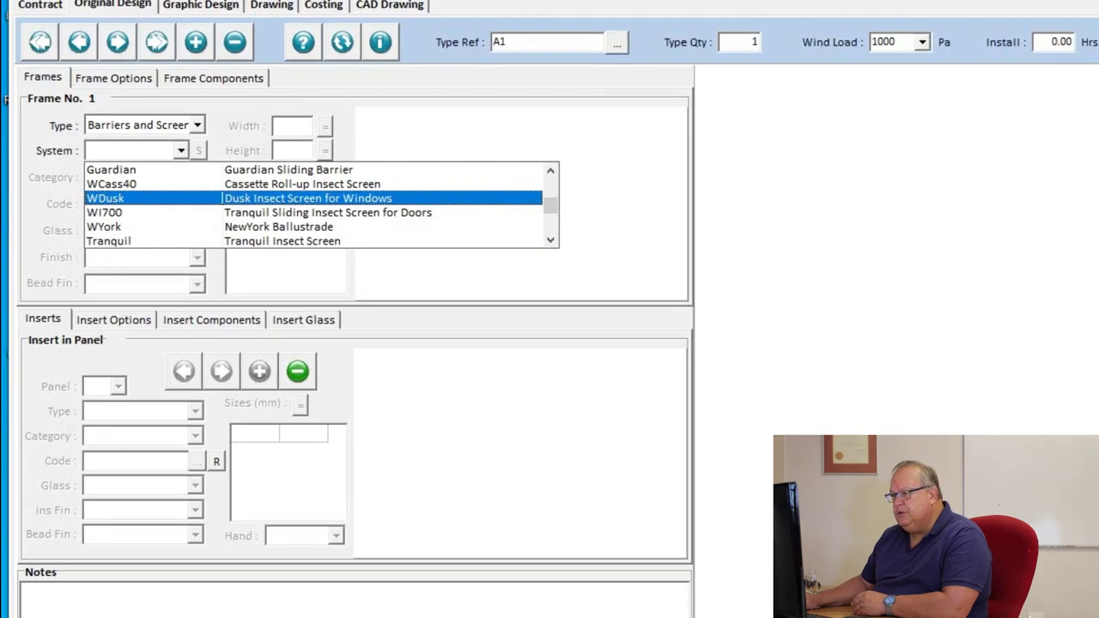
{"action": "key", "text": "Up"}
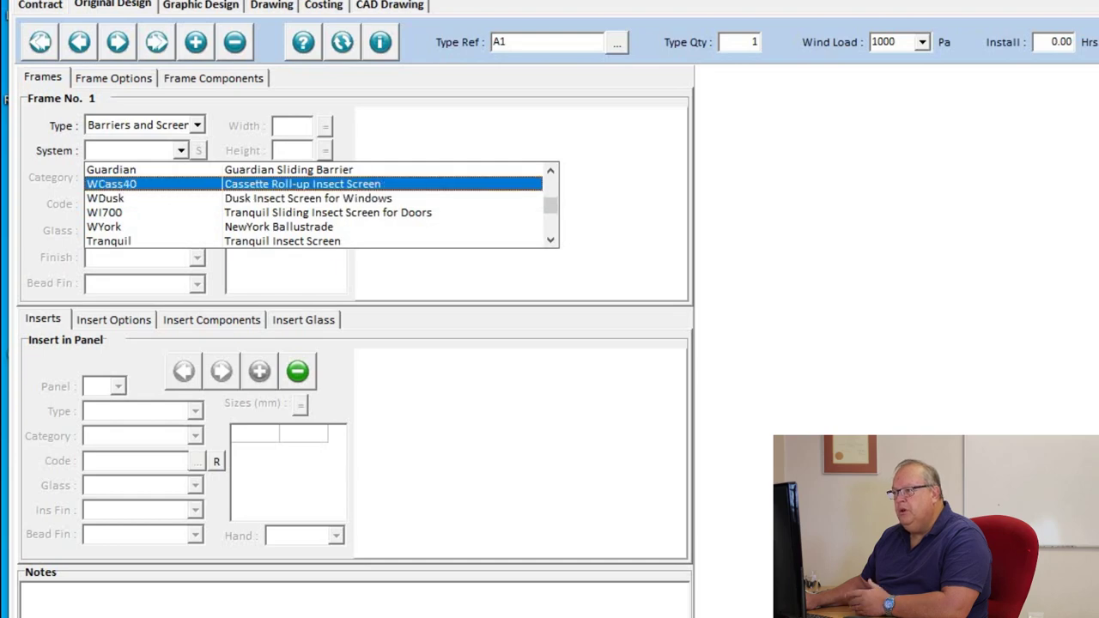
{"action": "key", "text": "Return"}
Set the frame category to Cas40 and size it 600 wide by 900 high
{"action": "key", "text": "Tab"}
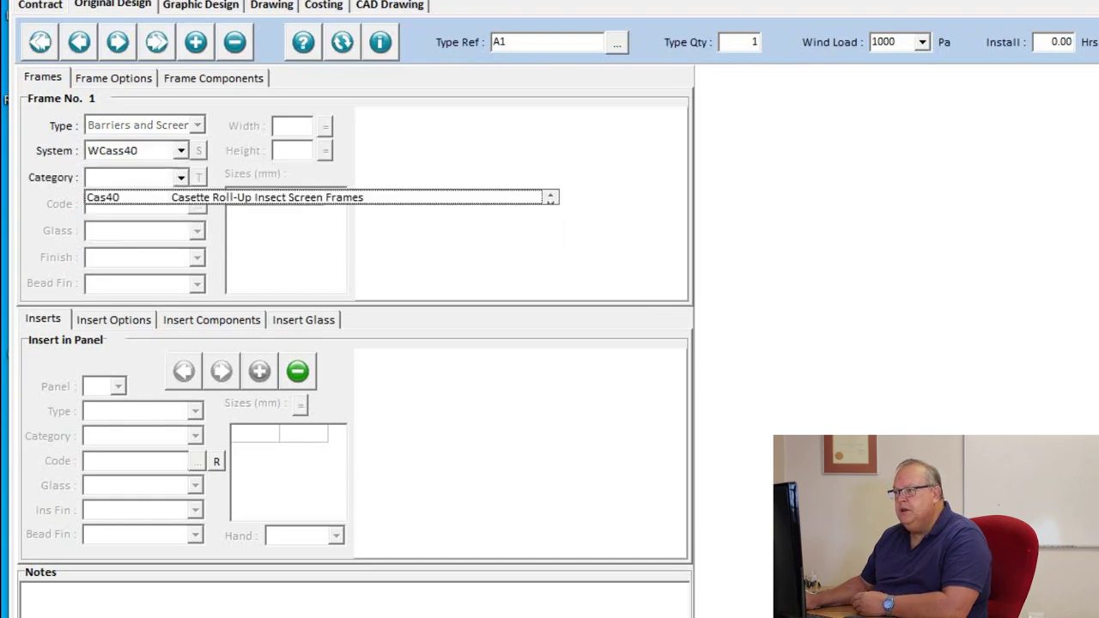
{"action": "key", "text": "Return"}
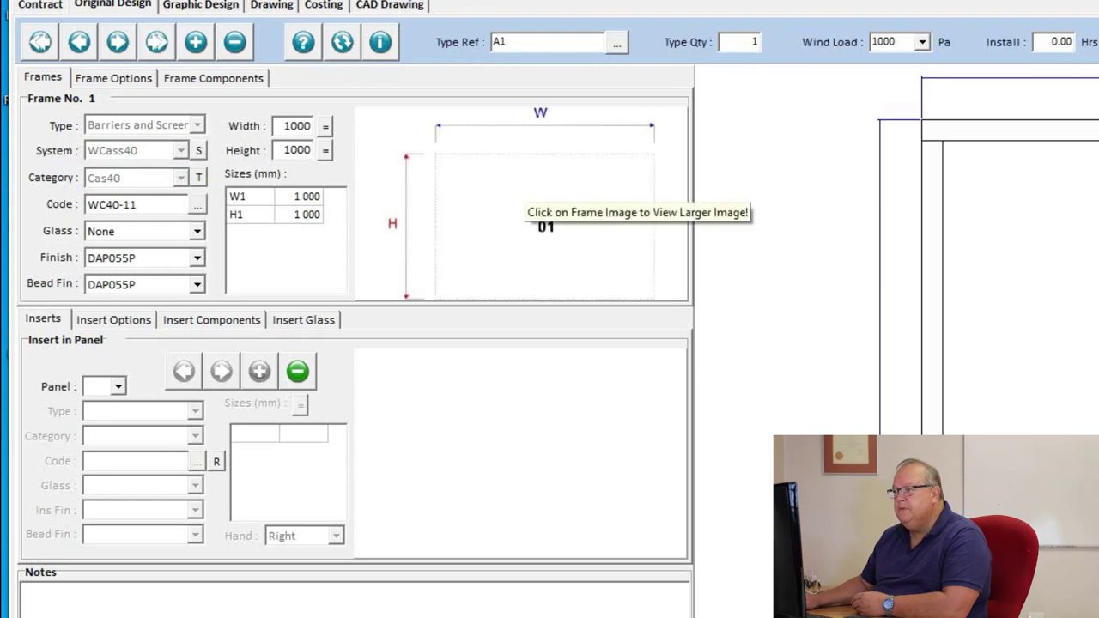
{"action": "left_click", "coordinate": [288, 125]}
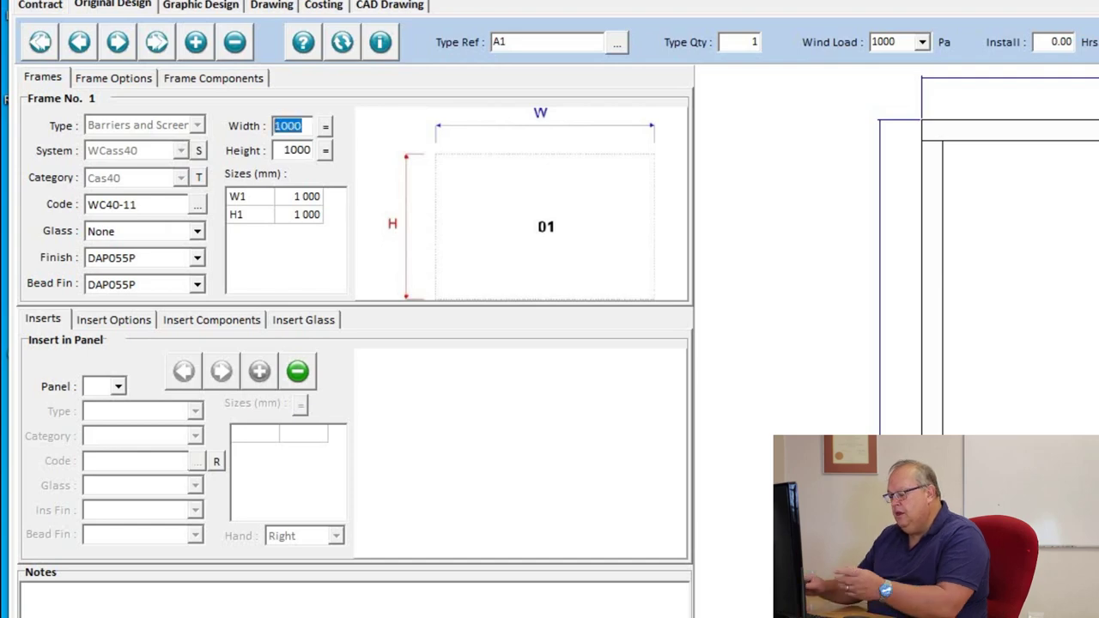
{"action": "type", "text": "600"}
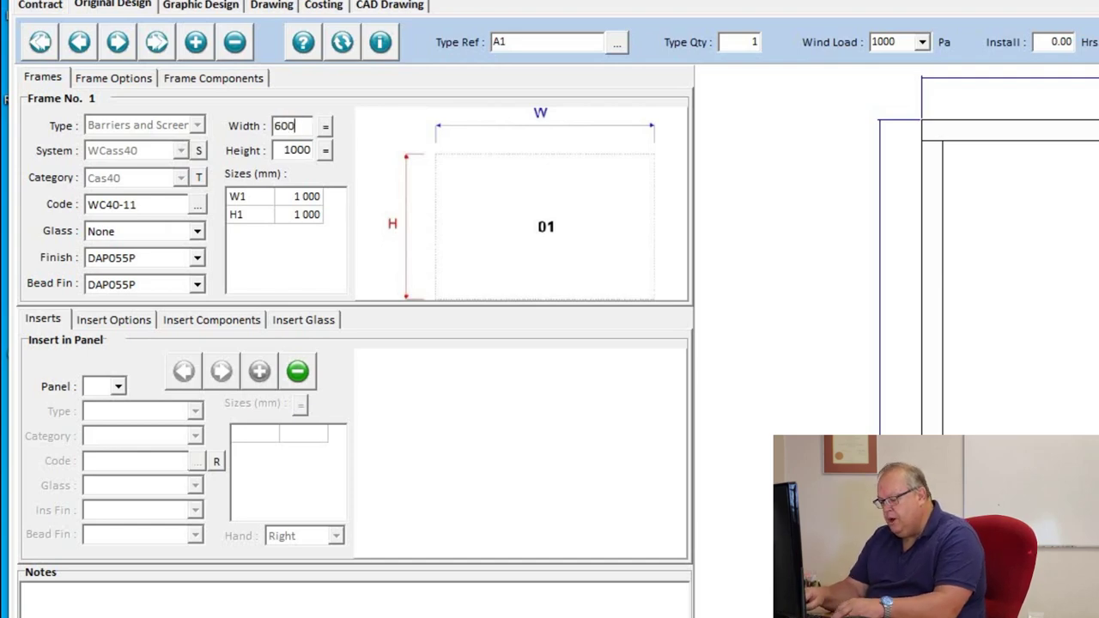
{"action": "key", "text": "Tab"}
{"action": "type", "text": "900"}
{"action": "key", "text": "Tab"}
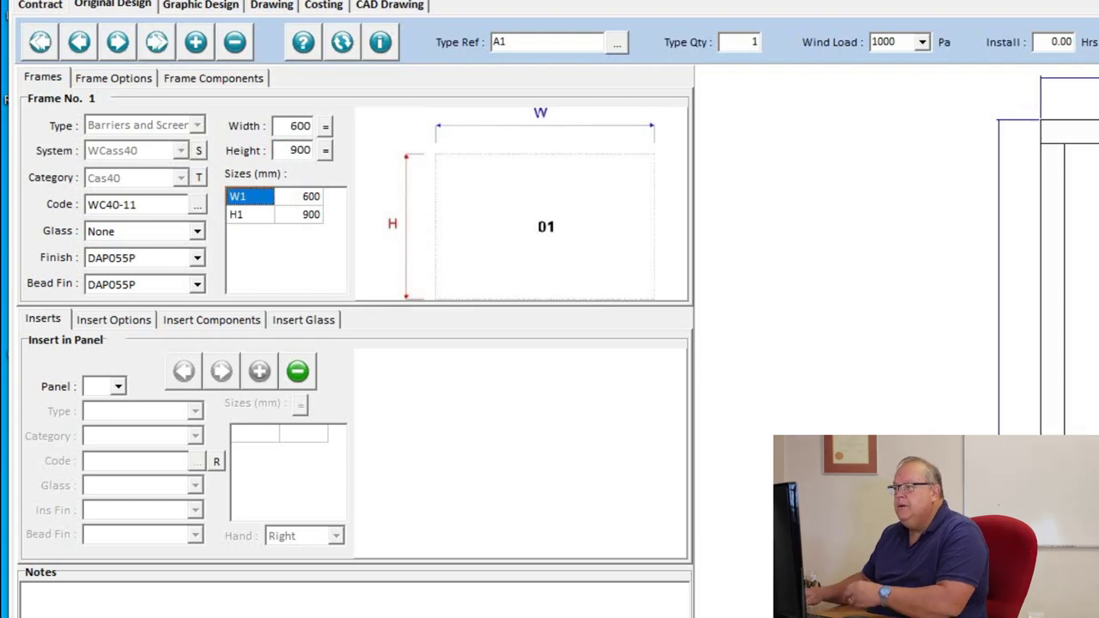
Give panel 01 an Insect Screen insert, category Cas40, code WCAS40
{"action": "left_click", "coordinate": [105, 387]}
{"action": "key", "text": "Down"}
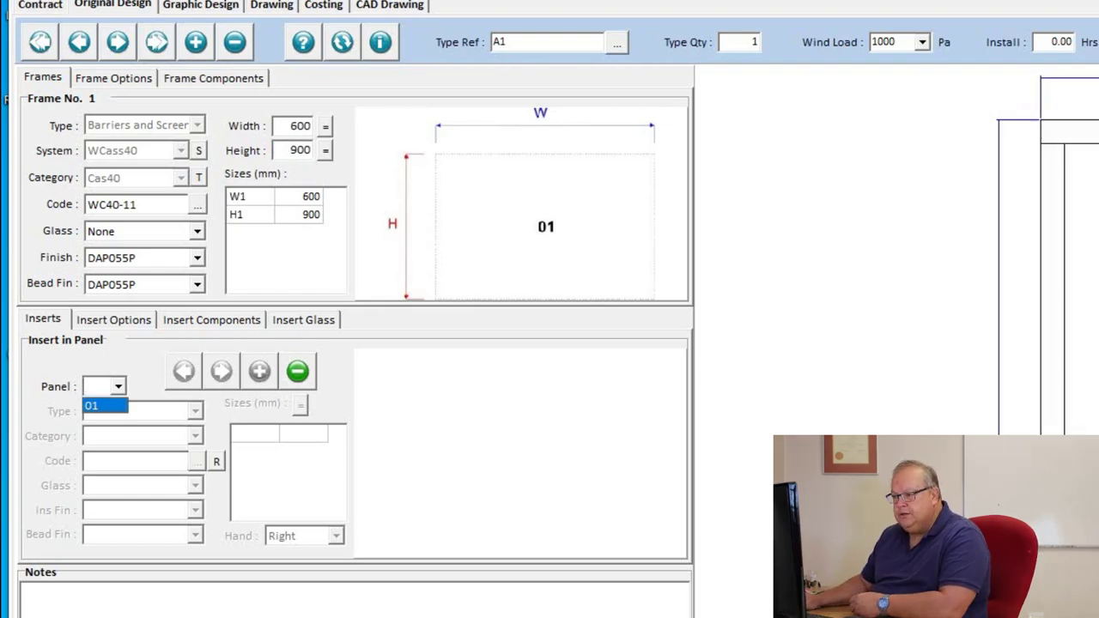
{"action": "key", "text": "Return"}
{"action": "key", "text": "Tab"}
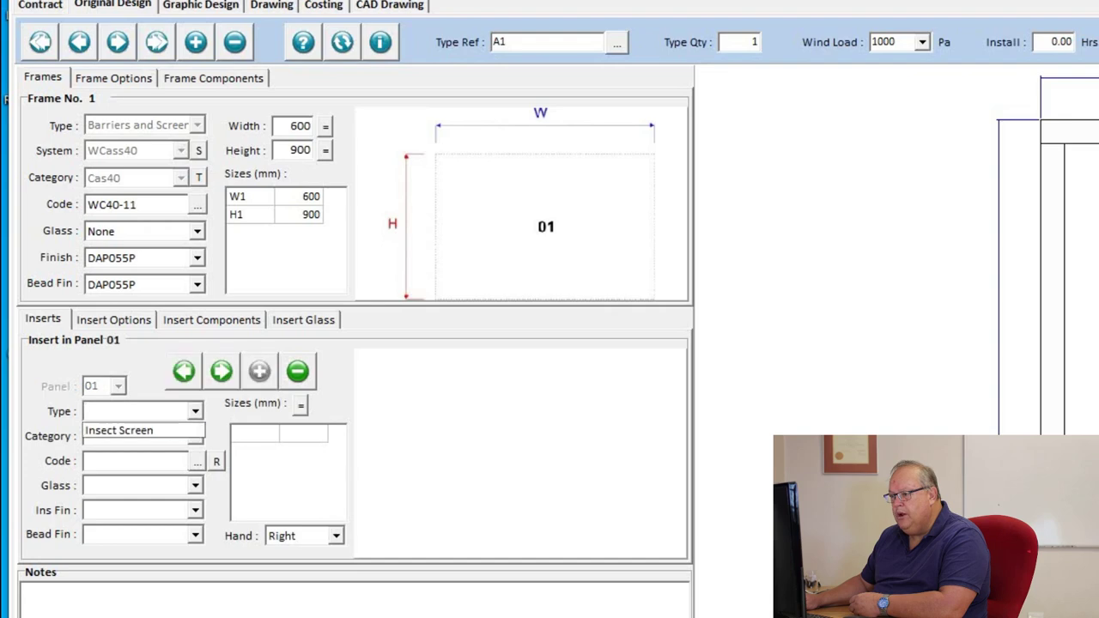
{"action": "key", "text": "Down"}
{"action": "key", "text": "Return"}
{"action": "key", "text": "Tab"}
{"action": "key", "text": "Down"}
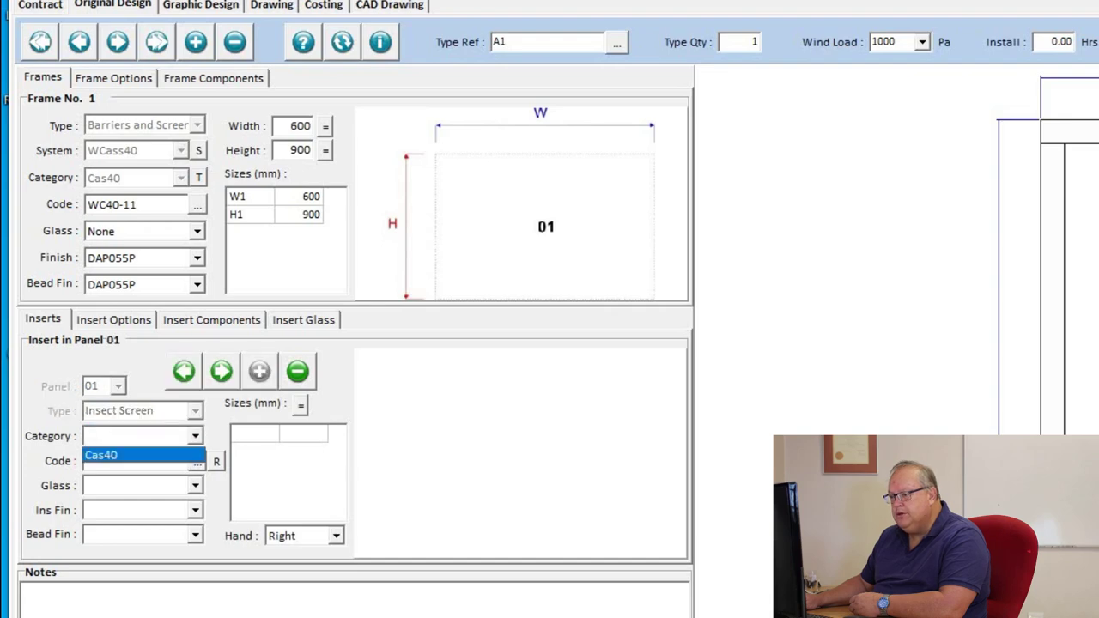
{"action": "key", "text": "Return"}
{"action": "key", "text": "Tab"}
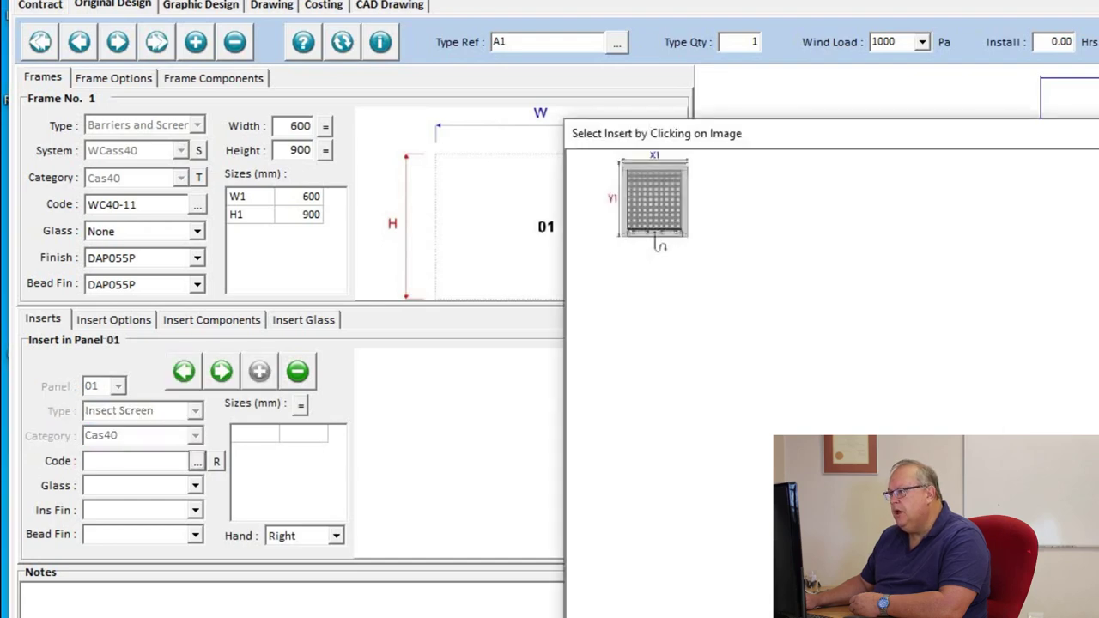
{"action": "left_click", "coordinate": [653, 198]}
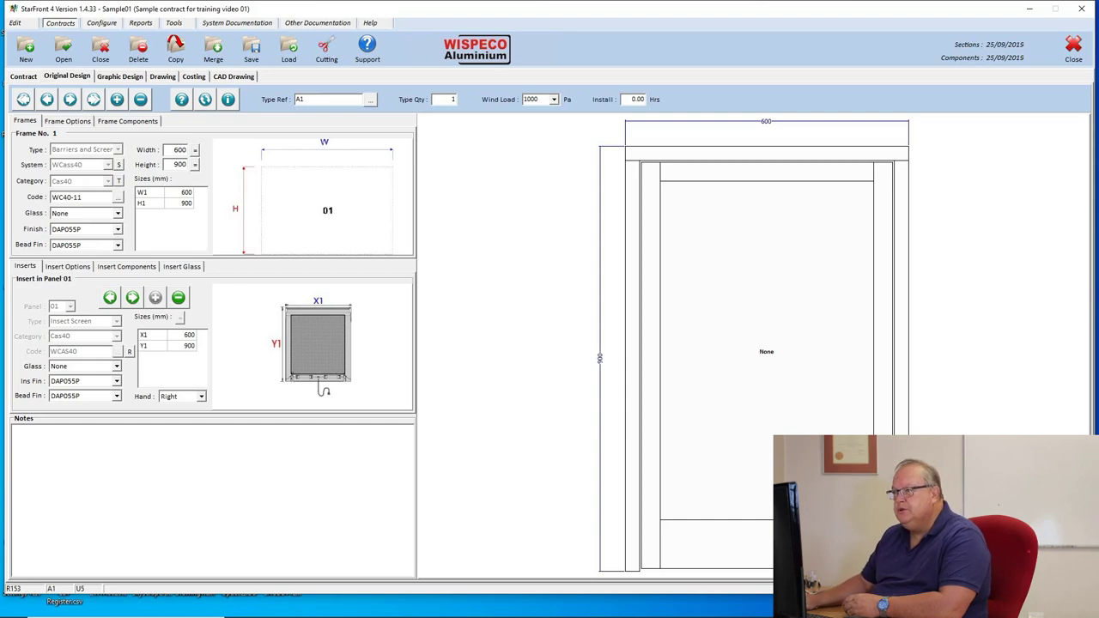
{"action": "left_click", "coordinate": [117, 98]}
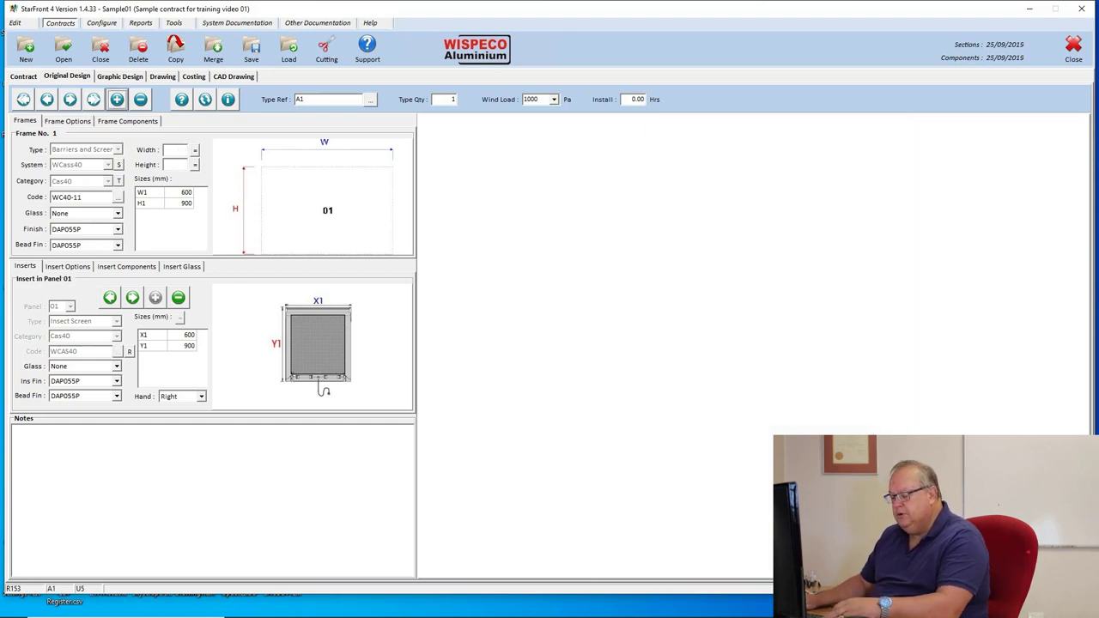
Name the new design A2 with type Barriers and Screens, system WYork, category York
{"action": "type", "text": "A2"}
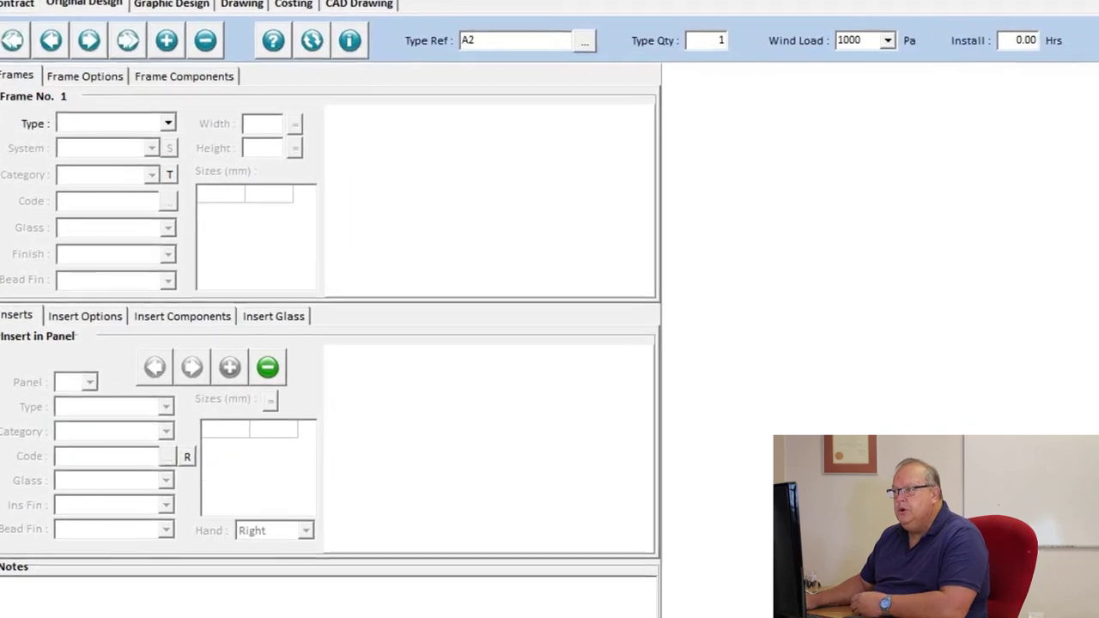
{"action": "left_click", "coordinate": [169, 123]}
{"action": "left_click", "coordinate": [114, 199]}
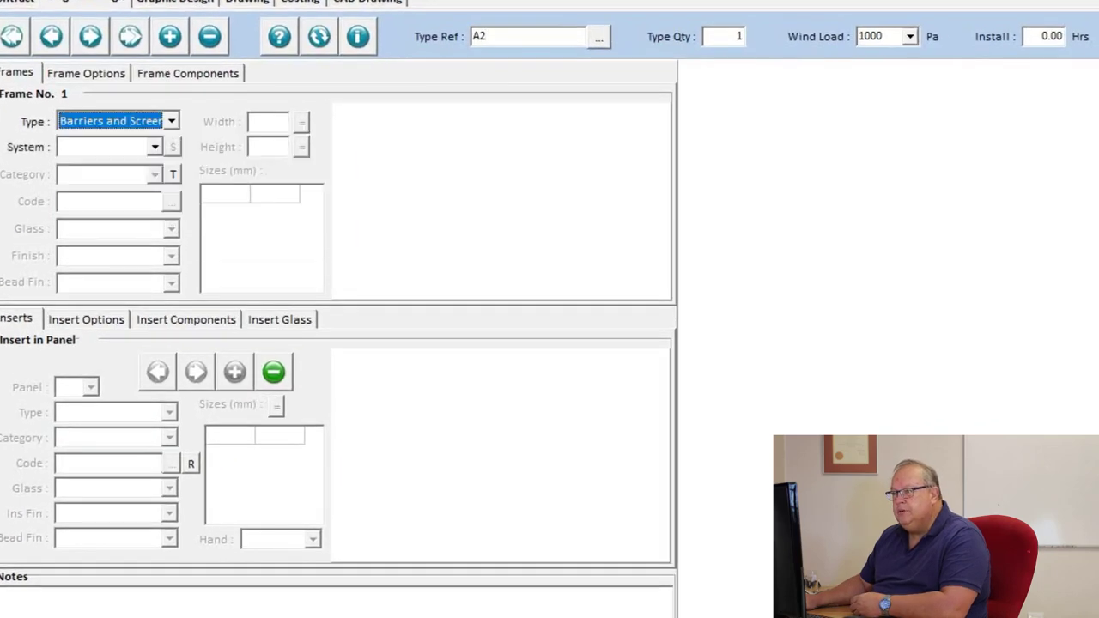
{"action": "left_click", "coordinate": [155, 147]}
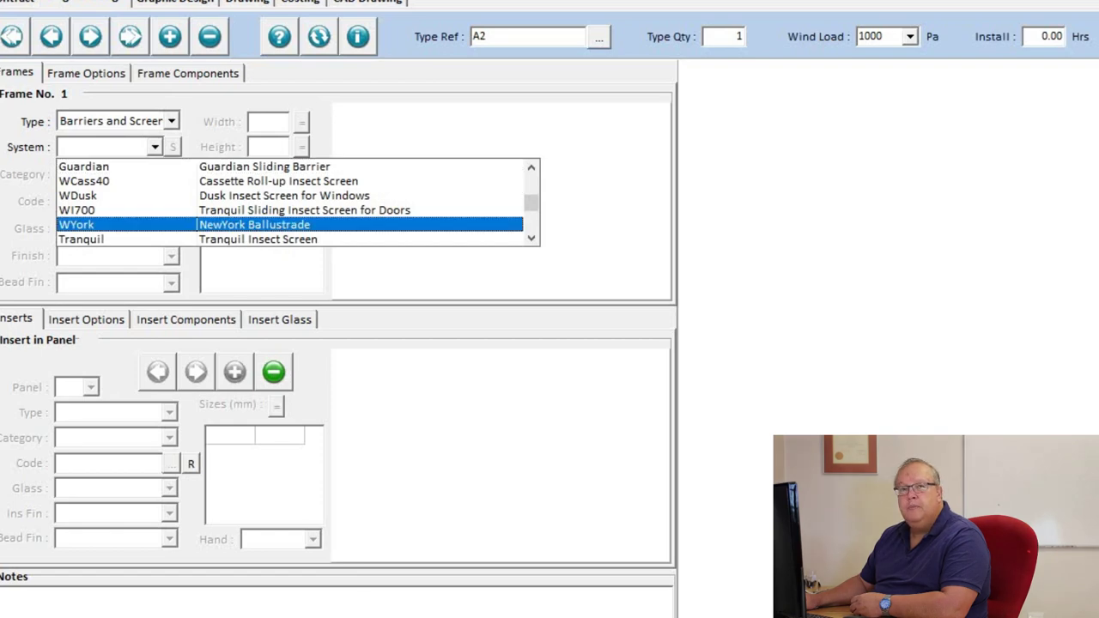
{"action": "left_click", "coordinate": [128, 224]}
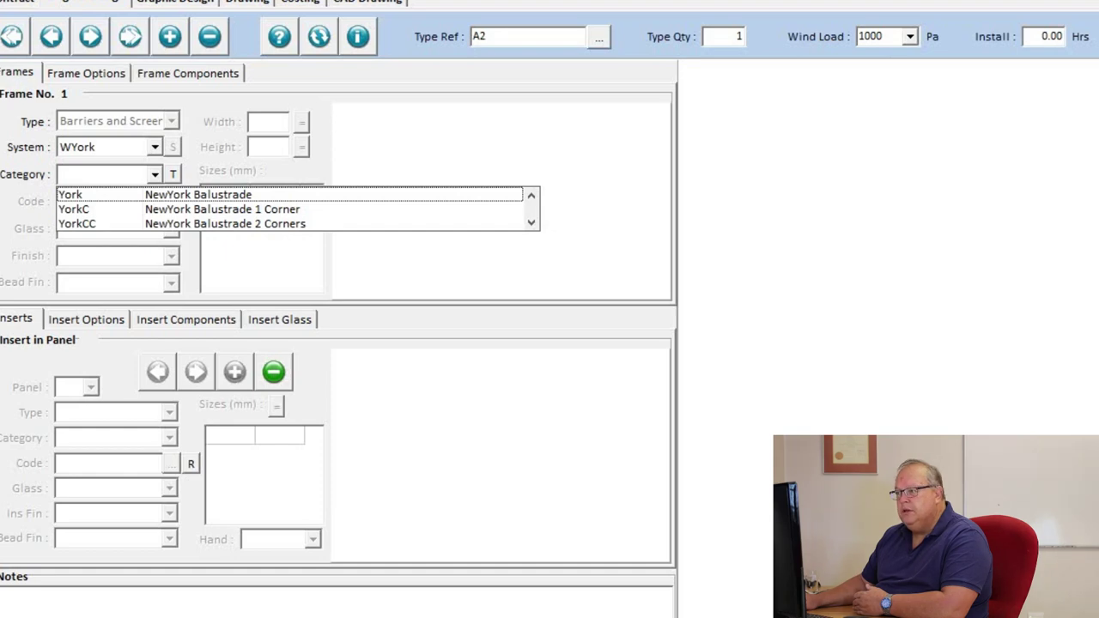
{"action": "key", "text": "Return"}
{"action": "left_click", "coordinate": [172, 201]}
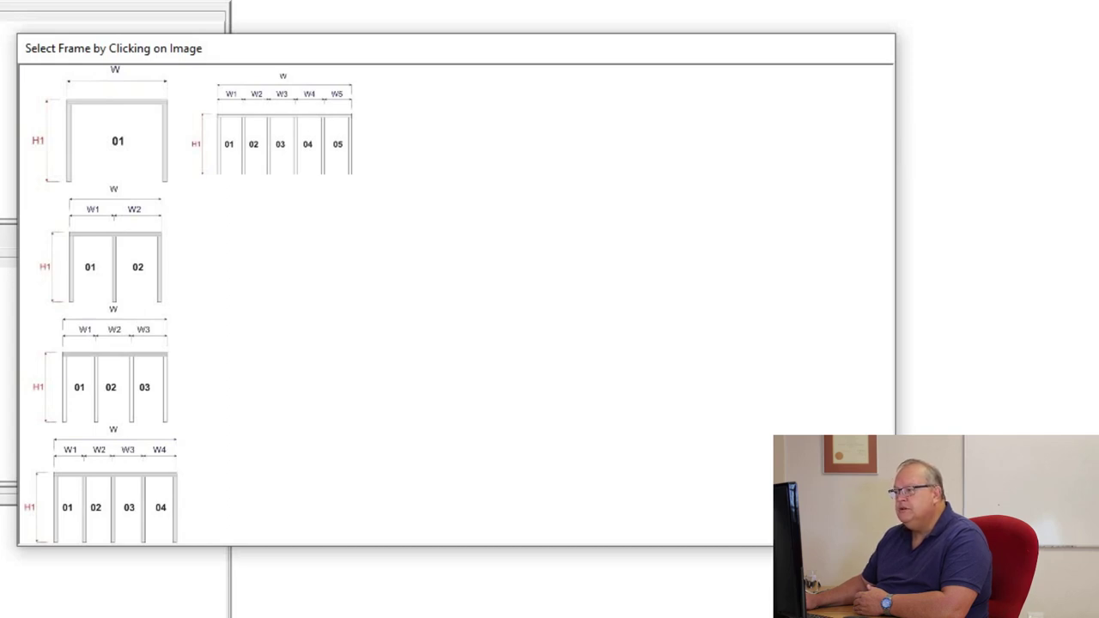
Pick the two-panel YORK-21 frame layout, 2000 × 1000 mm
{"action": "left_click", "coordinate": [114, 262]}
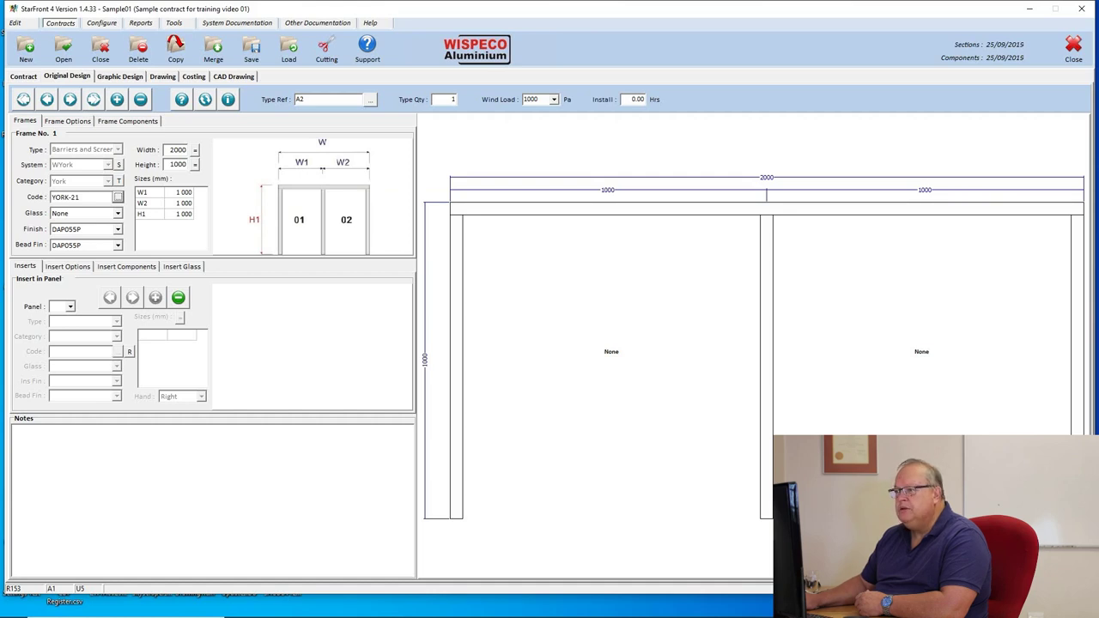
{"action": "left_click", "coordinate": [177, 164]}
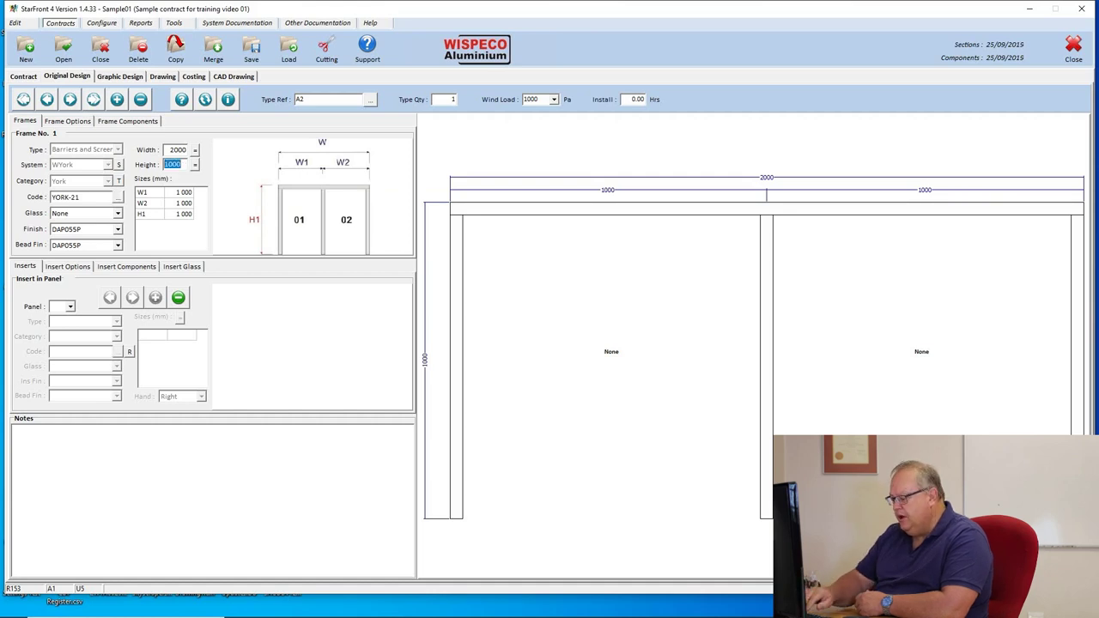
Lower the frame height to 900 and select panel 01 for an insert
{"action": "type", "text": "900"}
{"action": "key", "text": "Tab"}
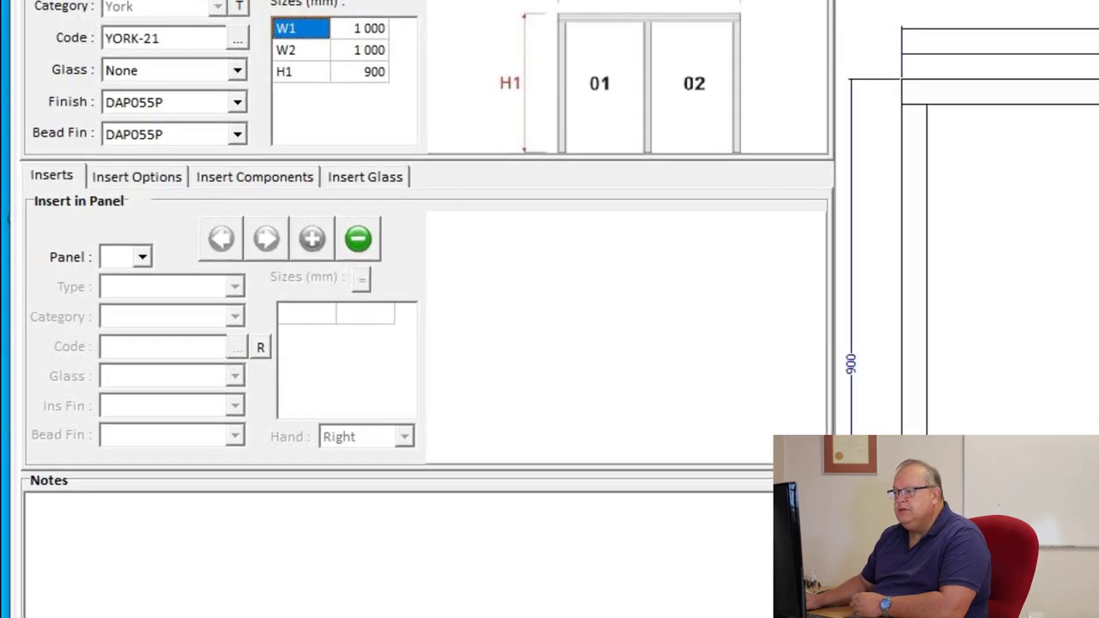
{"action": "left_click", "coordinate": [142, 257]}
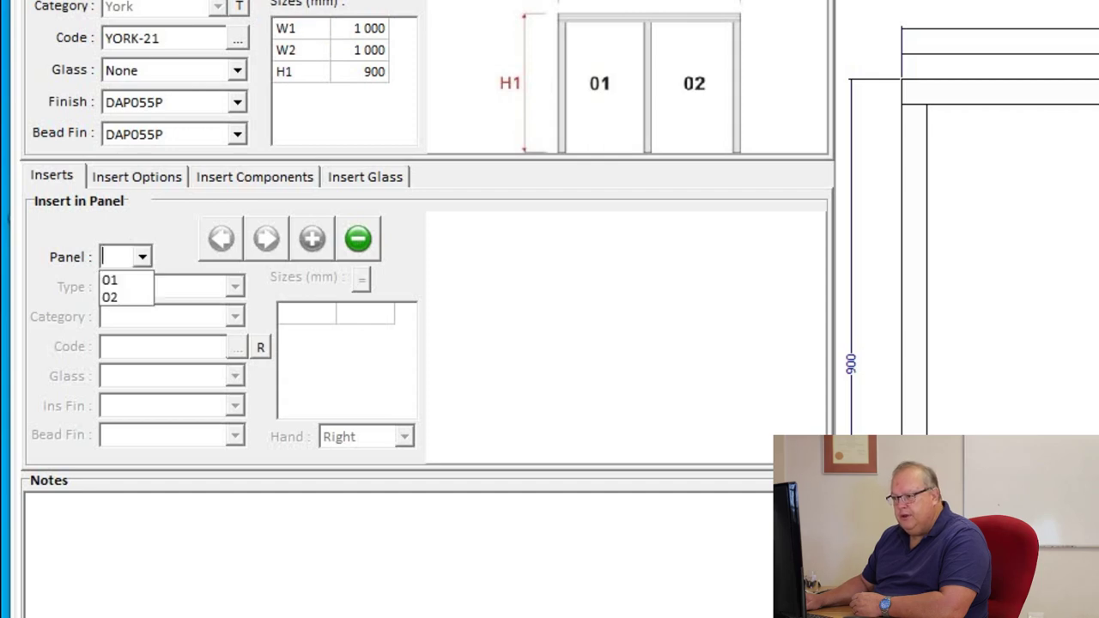
{"action": "left_click", "coordinate": [109, 280]}
{"action": "key", "text": "Return"}
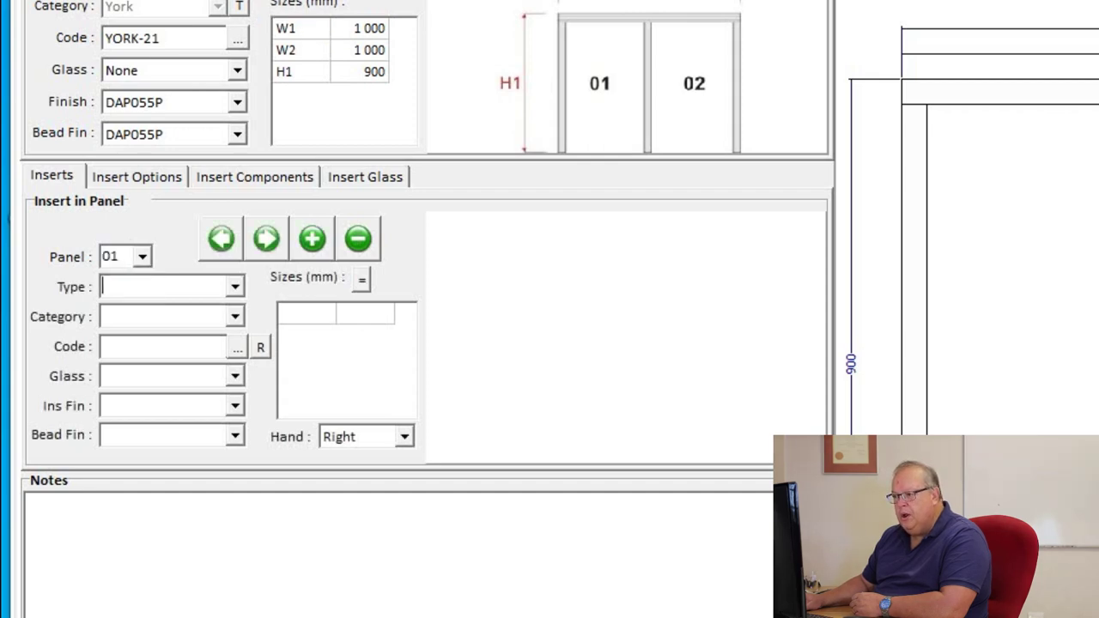
Fill panel 01 with a Vert Bars no Gap insert, category YORKA, code YBA-1
{"action": "key", "text": "Down"}
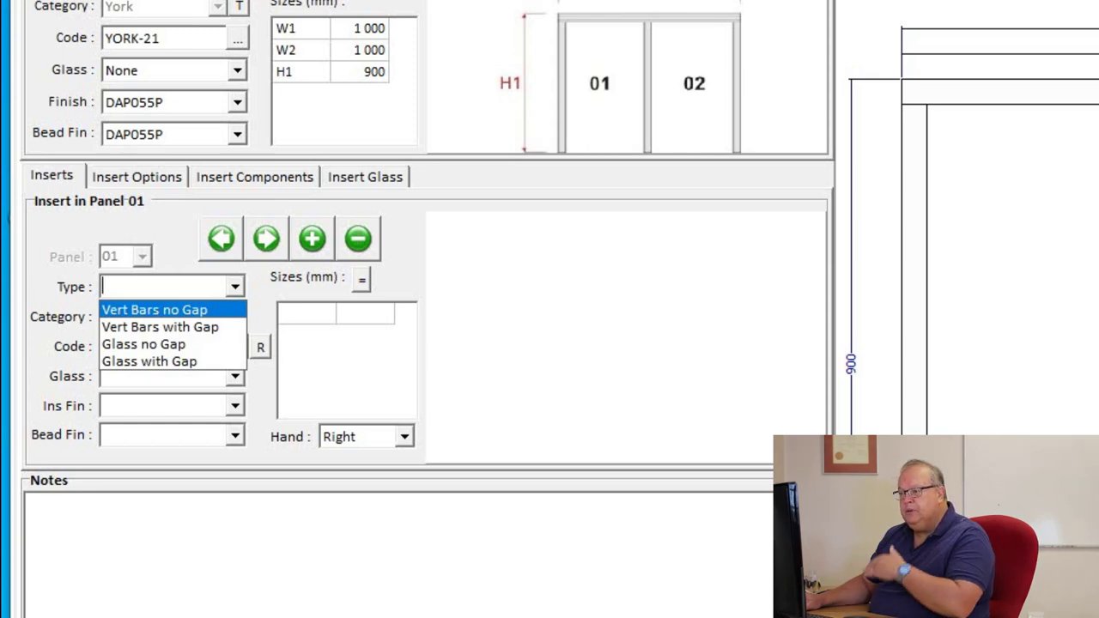
{"action": "key", "text": "Down"}
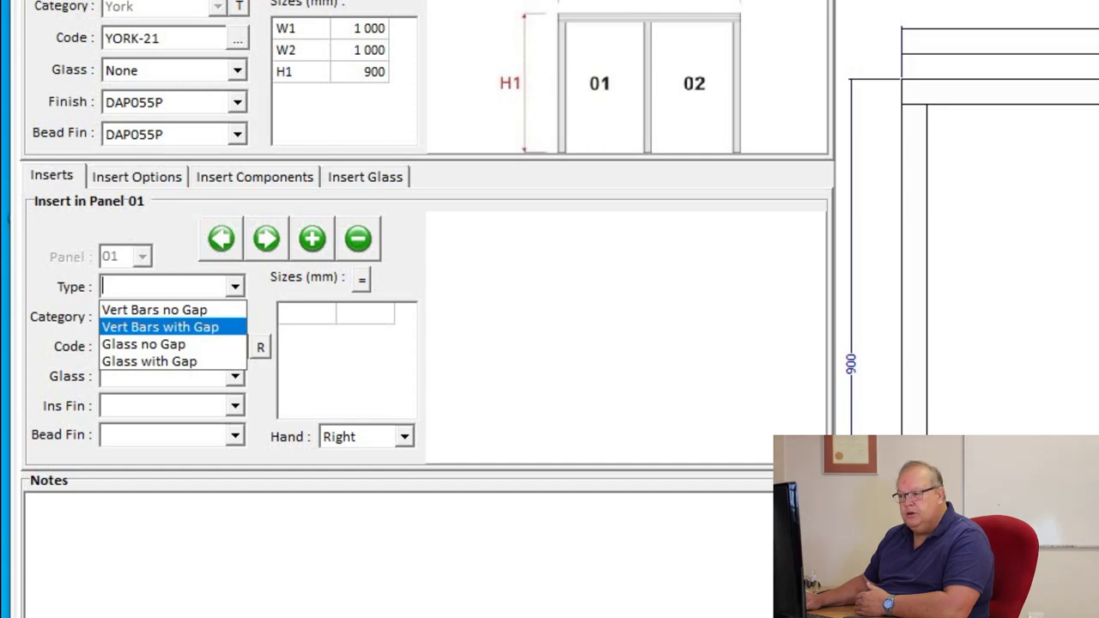
{"action": "key", "text": "Down"}
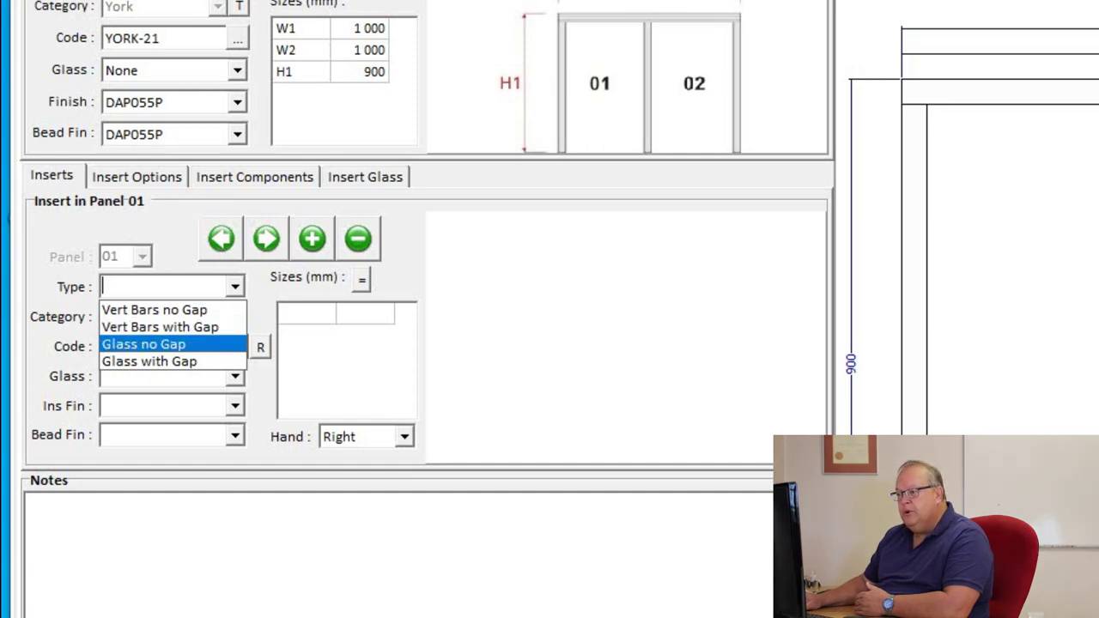
{"action": "key", "text": "Down"}
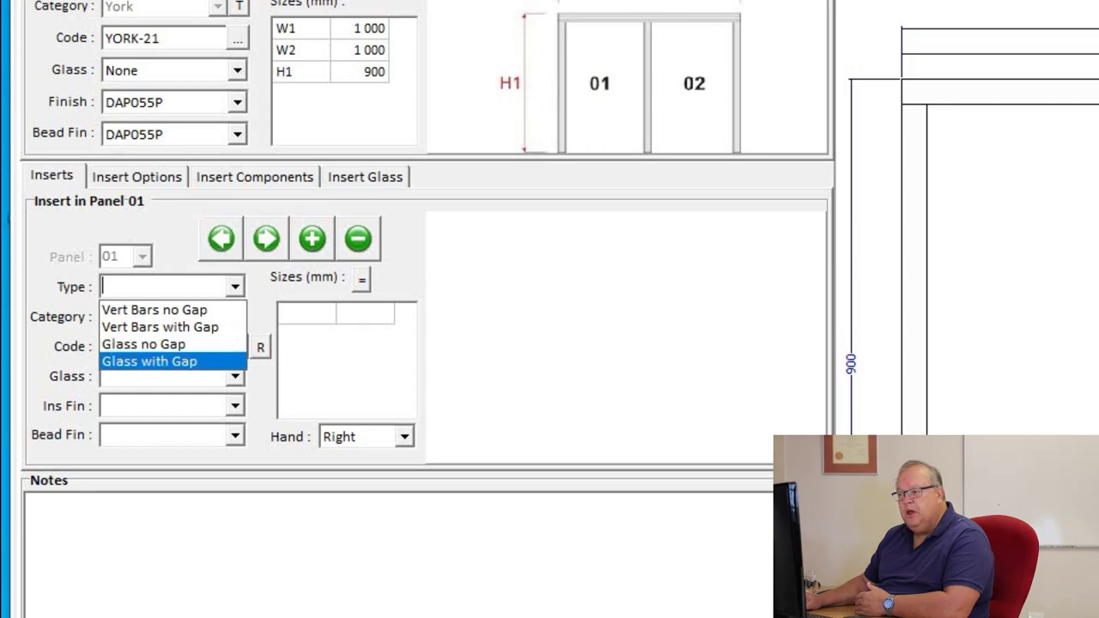
{"action": "key", "text": "Up"}
{"action": "key", "text": "Up"}
{"action": "key", "text": "Up"}
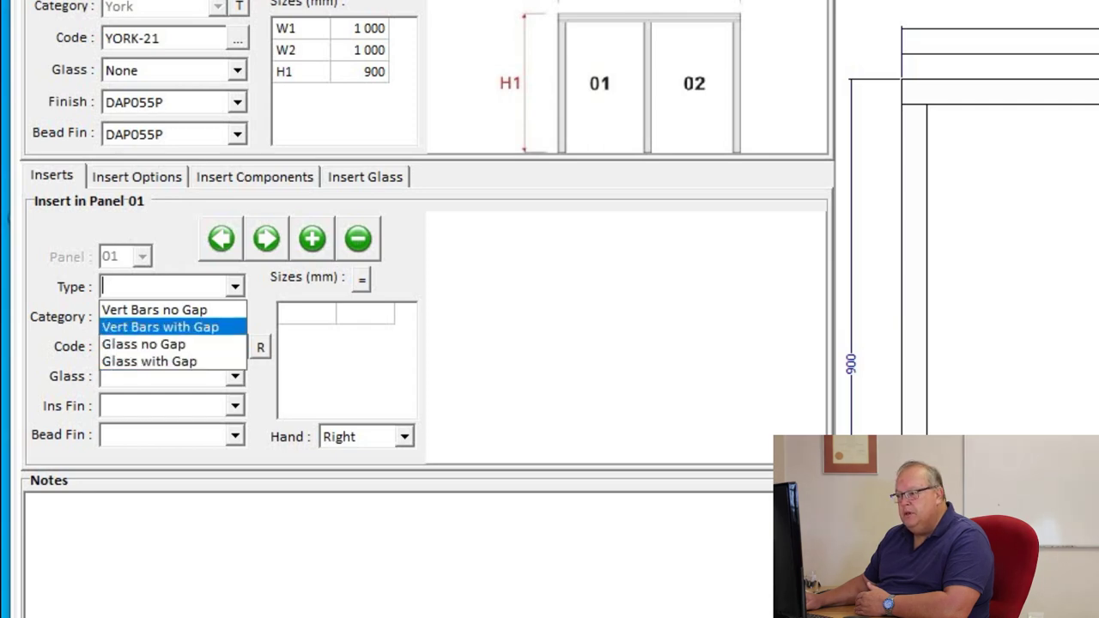
{"action": "key", "text": "Return"}
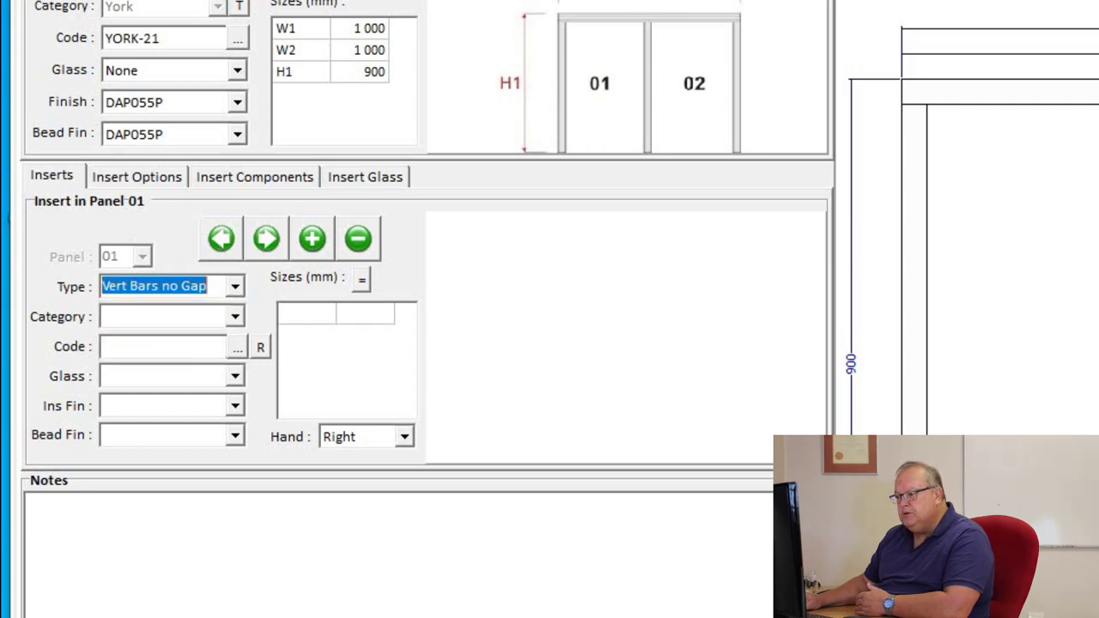
{"action": "key", "text": "Tab"}
{"action": "key", "text": "alt+Down"}
{"action": "key", "text": "Down"}
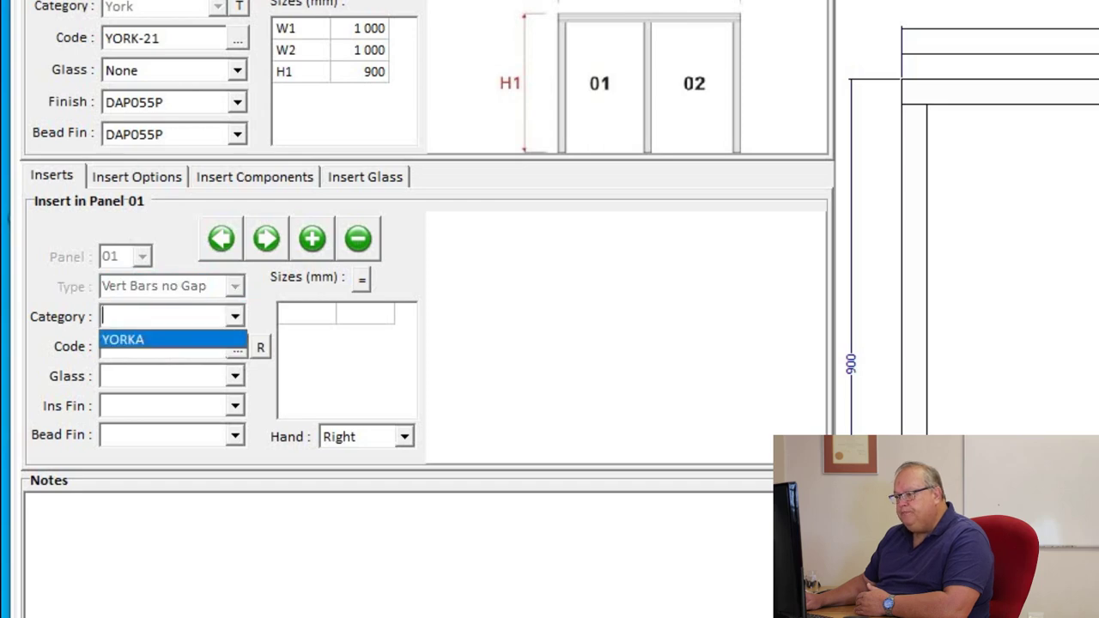
{"action": "key", "text": "Return"}
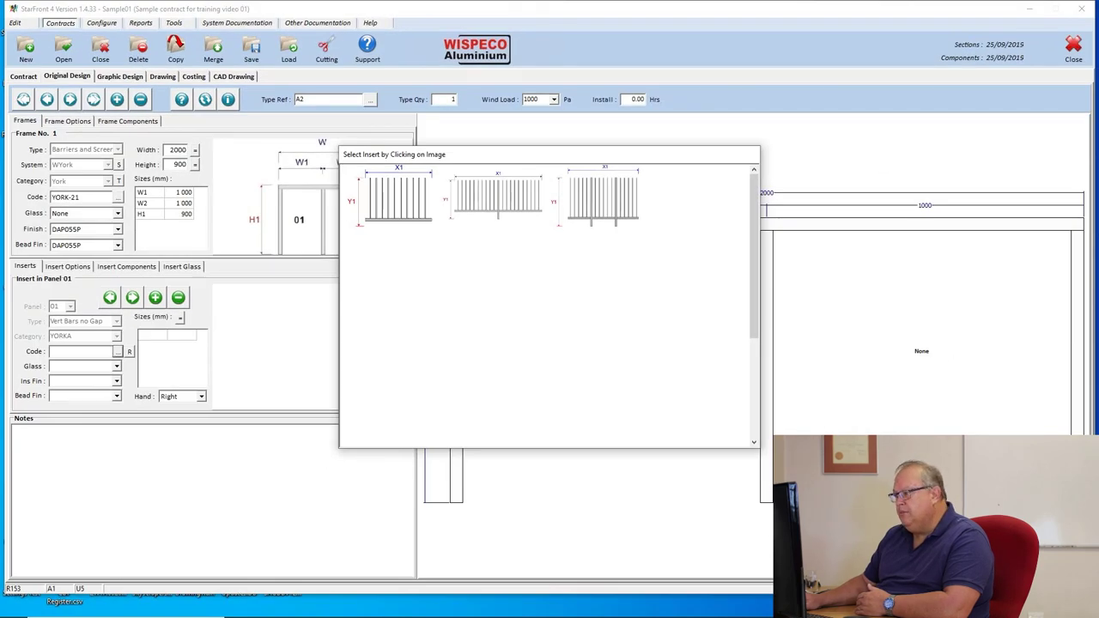
{"action": "left_click", "coordinate": [397, 196]}
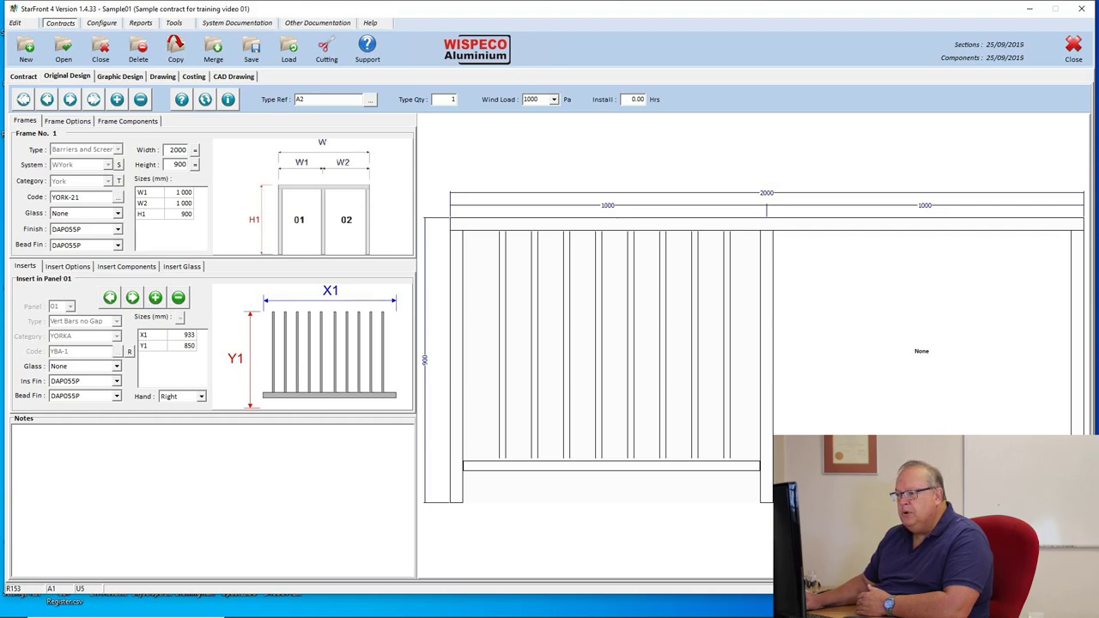
Add a YBB-1 Vert Bars with Gap insert (category YORKB) to panel 02
{"action": "left_click", "coordinate": [155, 297]}
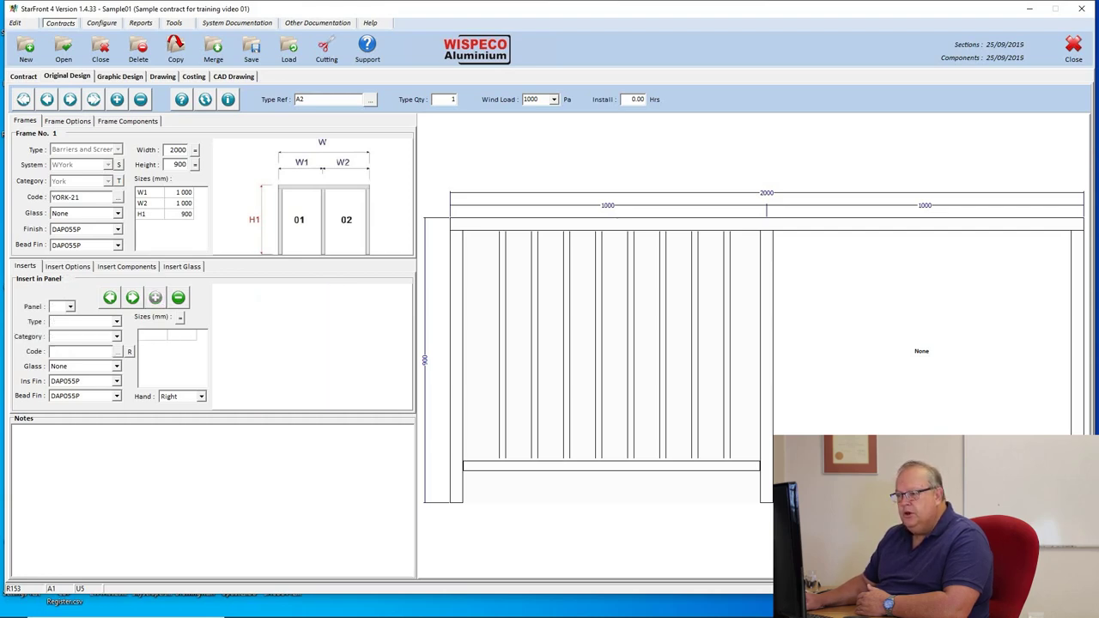
{"action": "key", "text": "Down"}
{"action": "key", "text": "Down"}
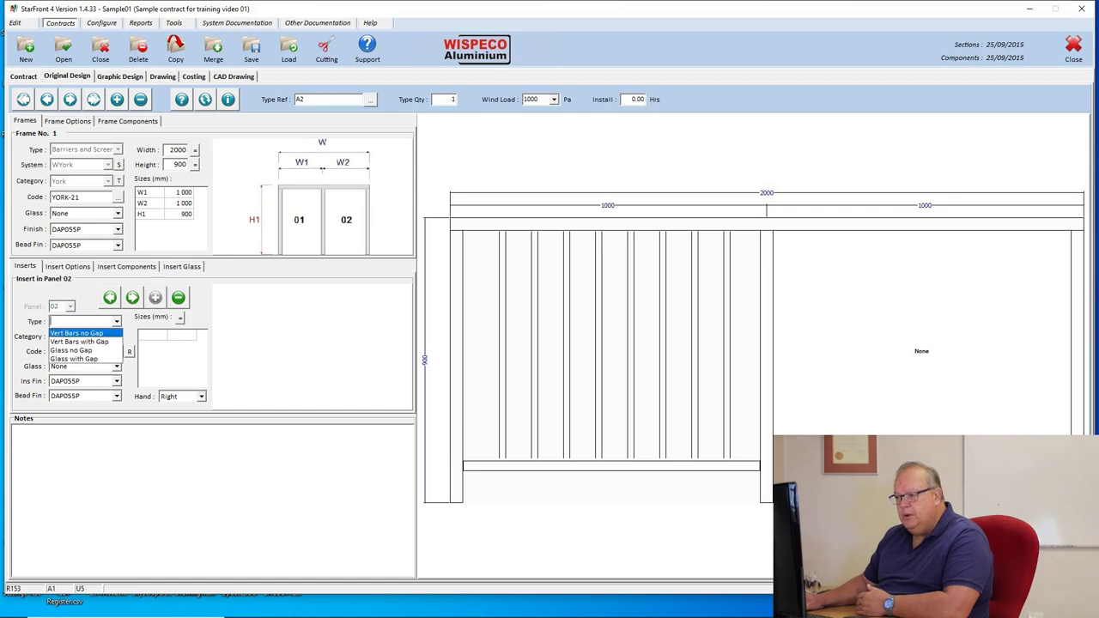
{"action": "key", "text": "Down"}
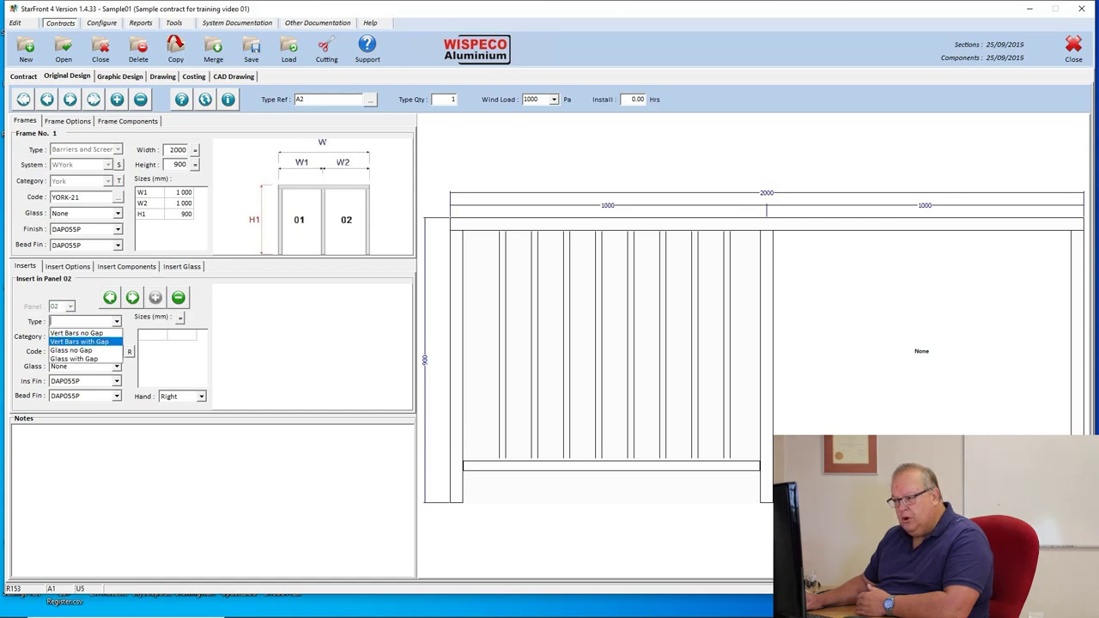
{"action": "key", "text": "Return"}
{"action": "key", "text": "Tab"}
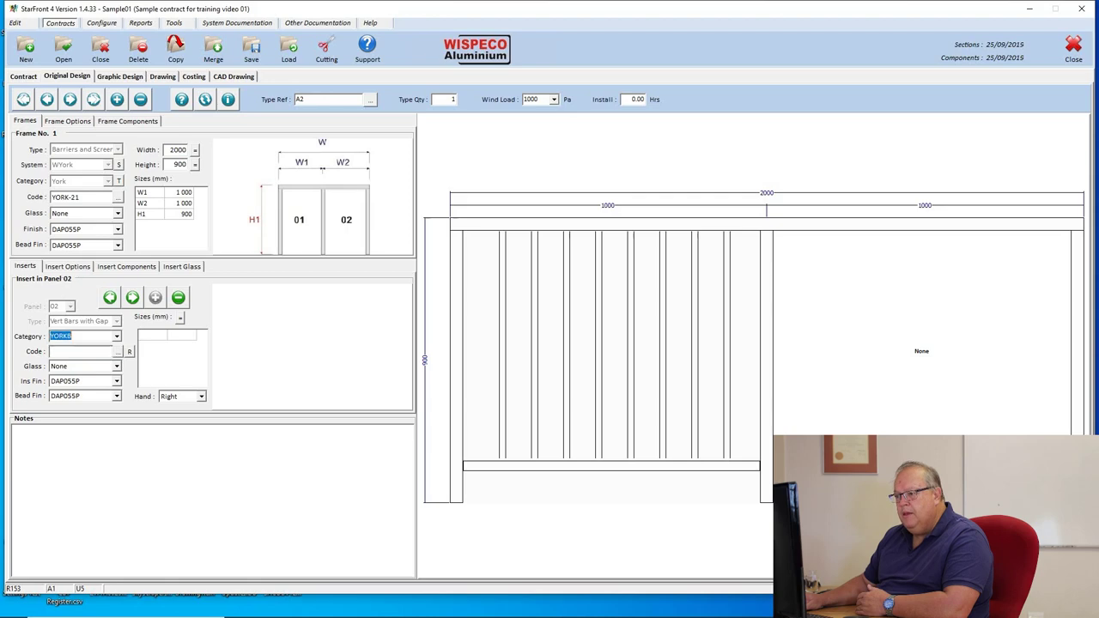
{"action": "key", "text": "Tab"}
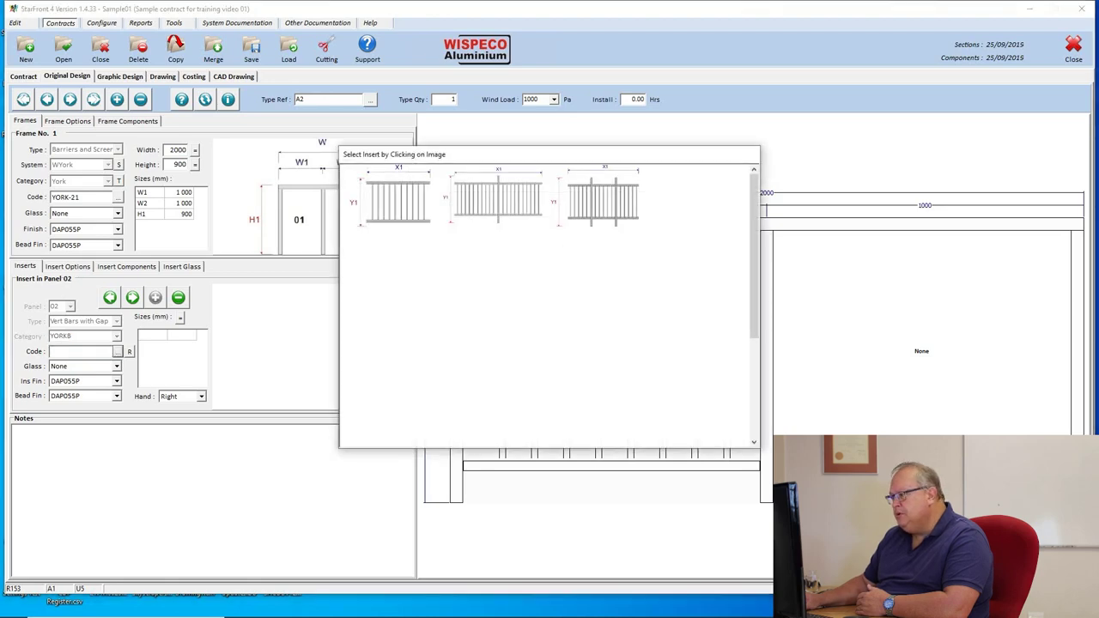
{"action": "left_click", "coordinate": [397, 201]}
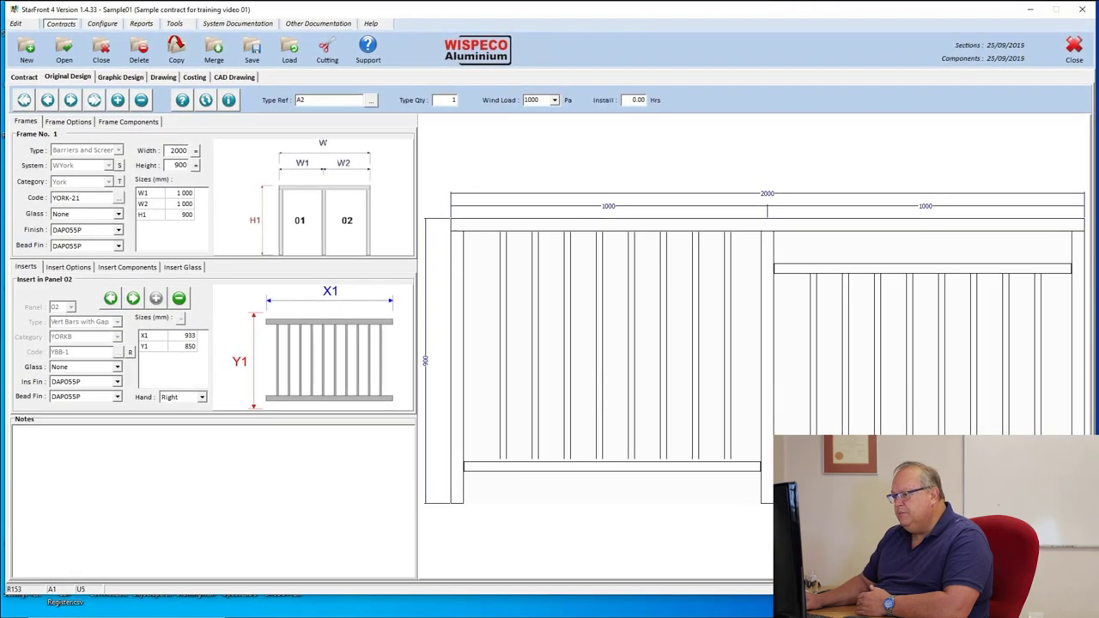
{"action": "left_click", "coordinate": [178, 298]}
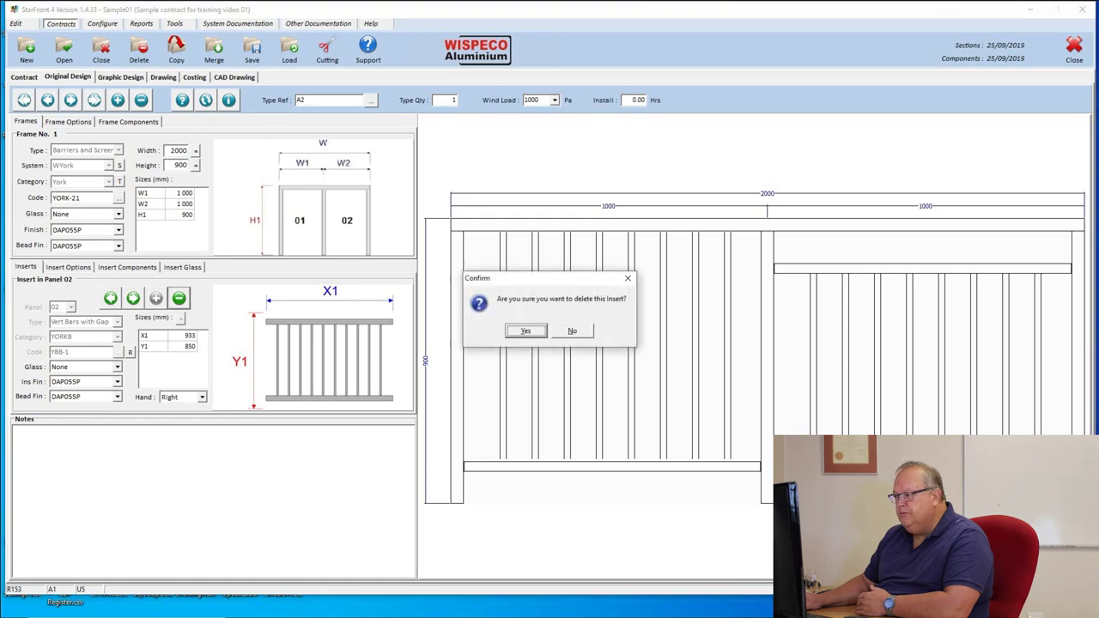
Delete panel 02's gapped insert and replace it with the YBA-1 Vert Bars no Gap insert
{"action": "key", "text": "Return"}
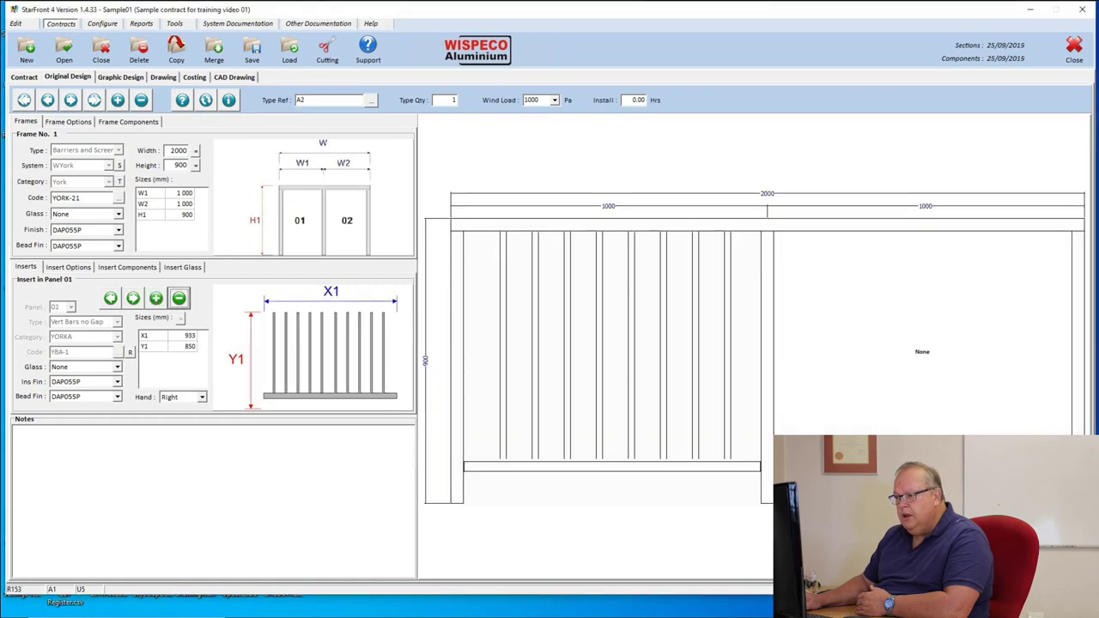
{"action": "left_click", "coordinate": [71, 306]}
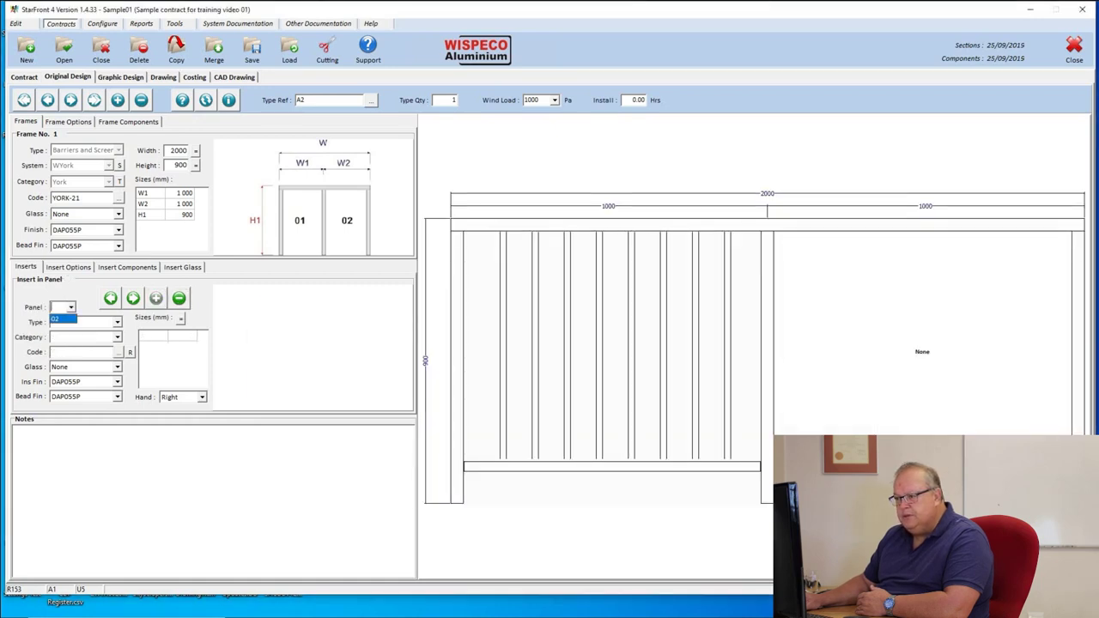
{"action": "left_click", "coordinate": [60, 322]}
{"action": "left_click", "coordinate": [156, 298]}
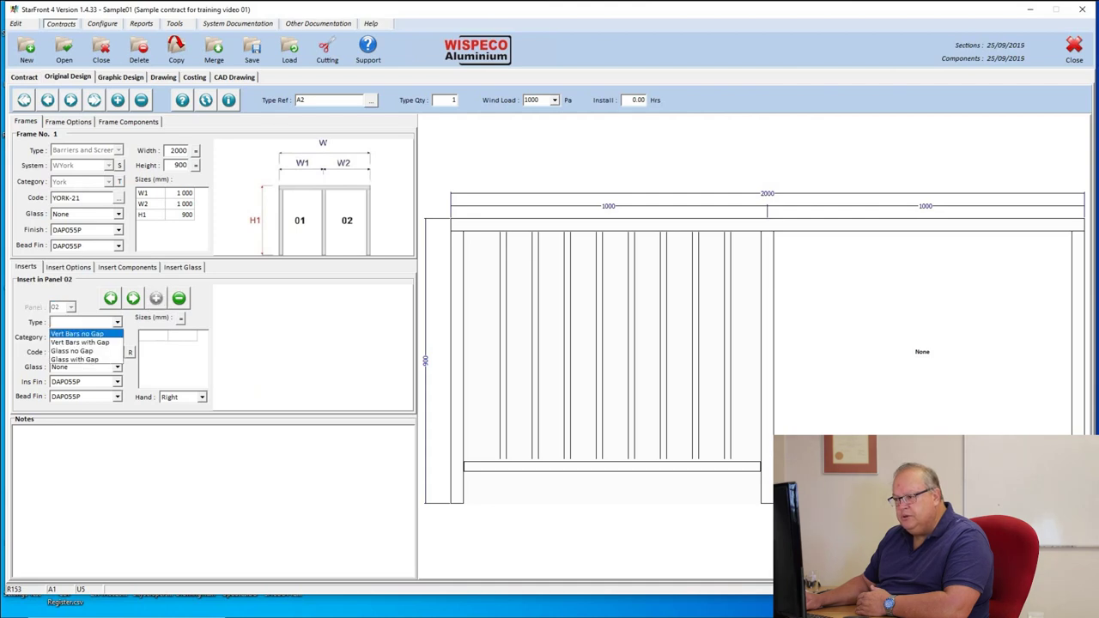
{"action": "key", "text": "Return"}
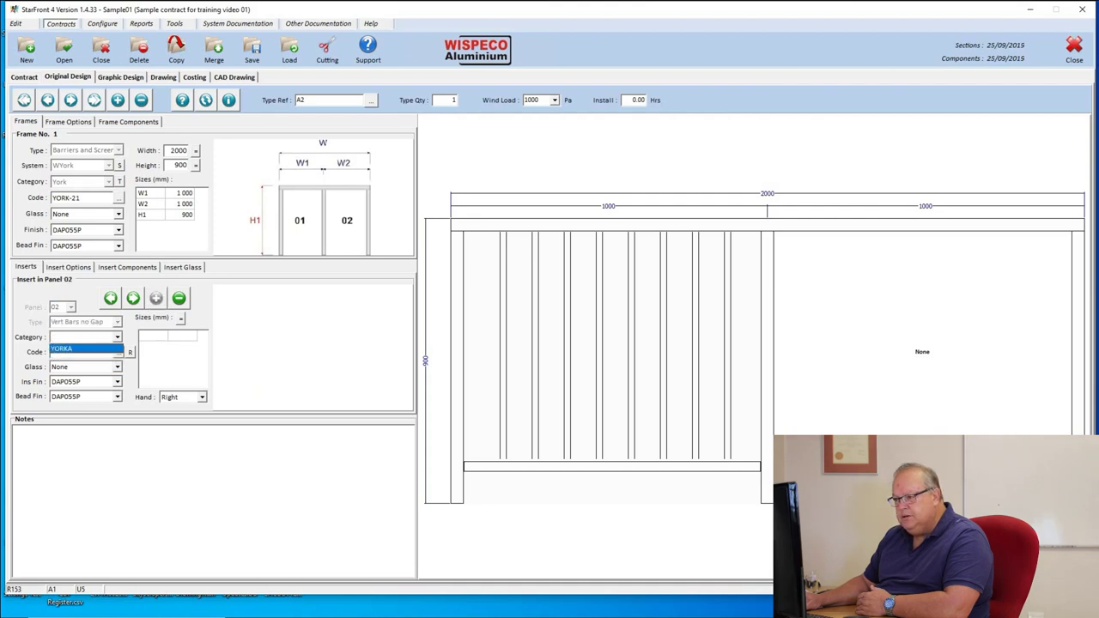
{"action": "key", "text": "Return"}
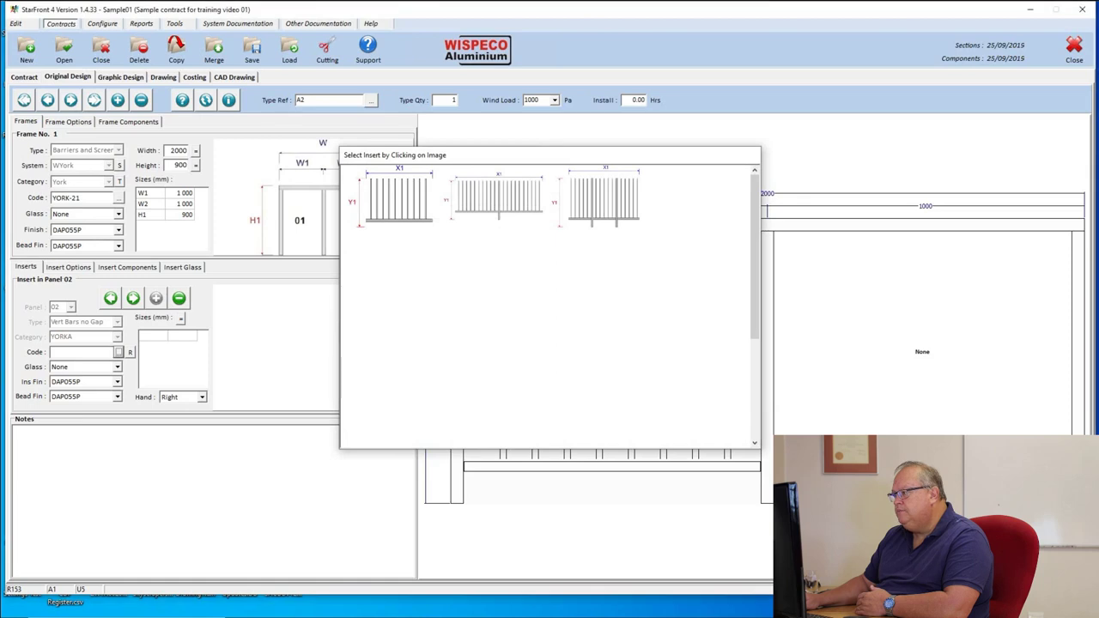
{"action": "key", "text": "Return"}
{"action": "key", "text": "Return"}
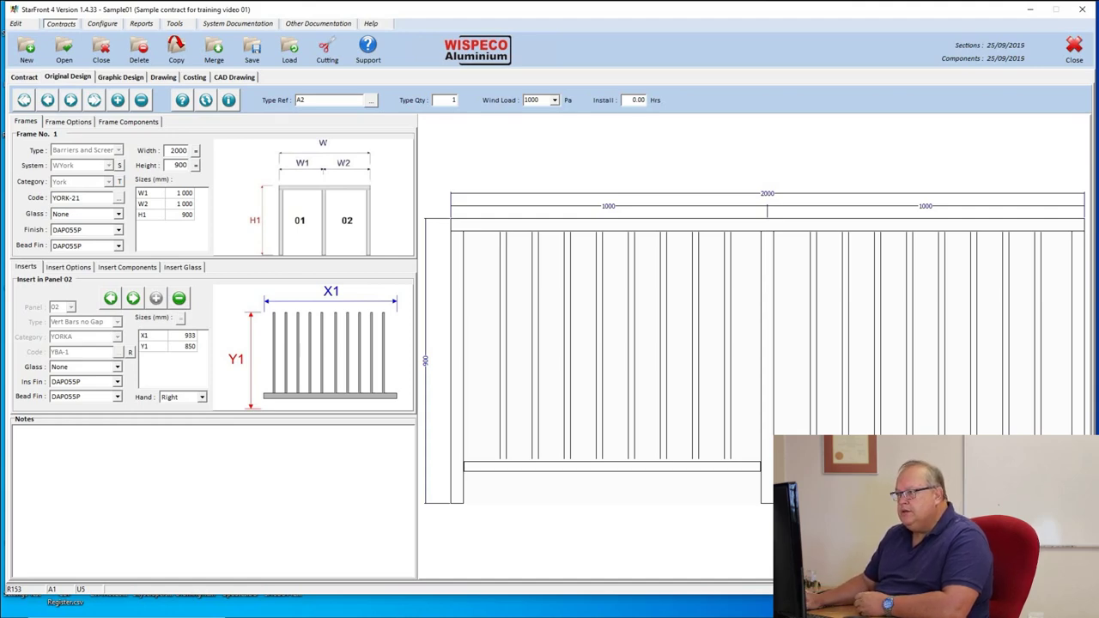
{"action": "left_click", "coordinate": [118, 100]}
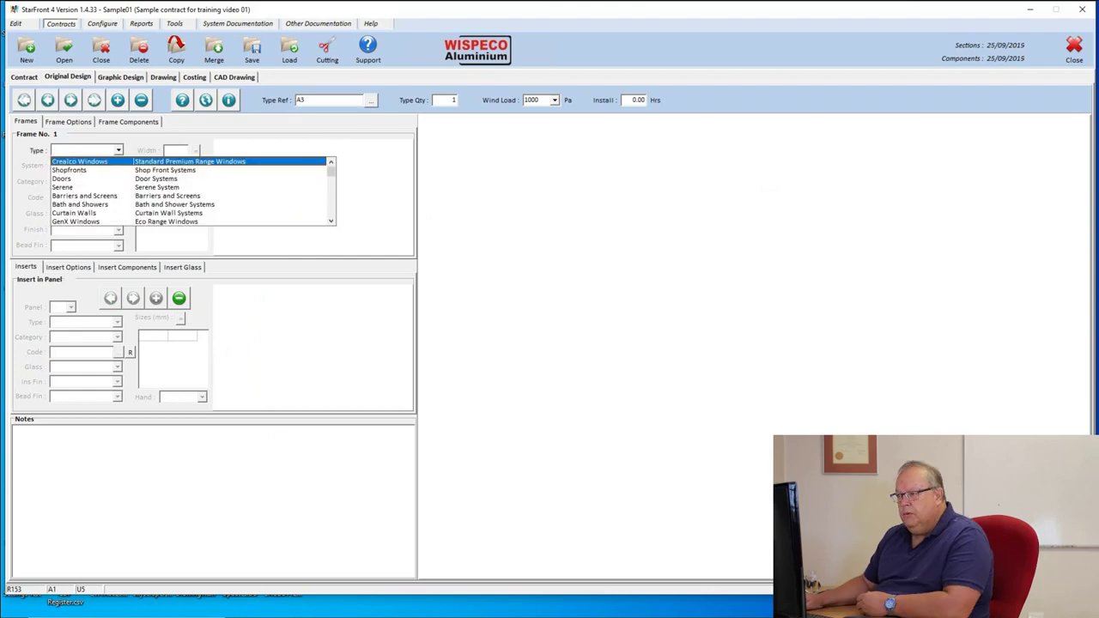
Make design A3 a Bath and Showers frame, system WBSD, category BSD, single-panel WBSD-11
{"action": "key", "text": "Down"}
{"action": "key", "text": "Down"}
{"action": "key", "text": "Down"}
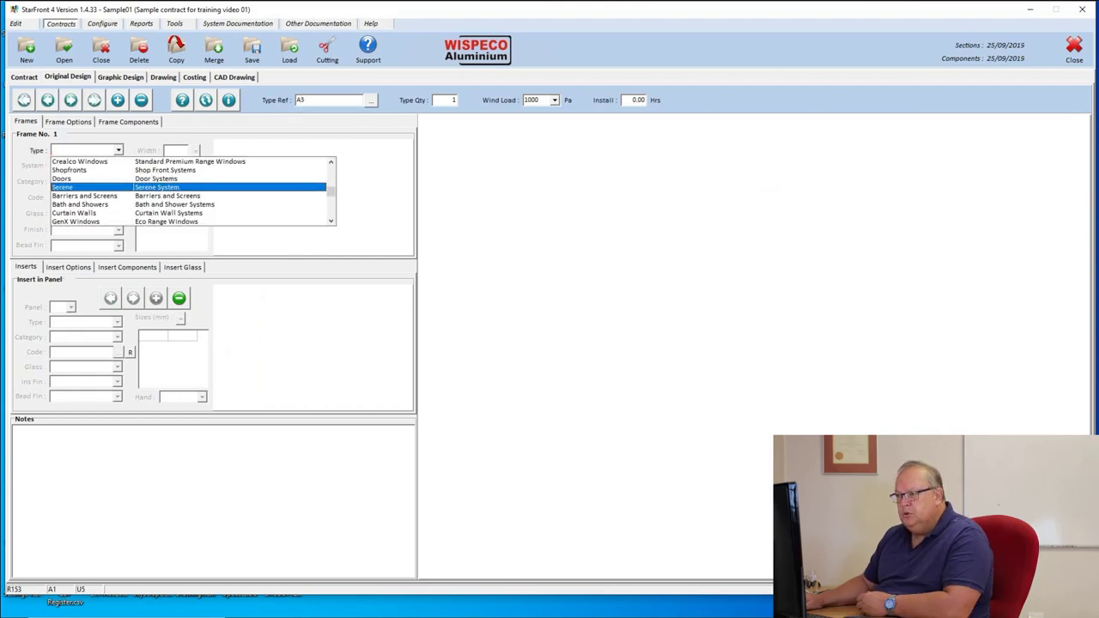
{"action": "key", "text": "Down"}
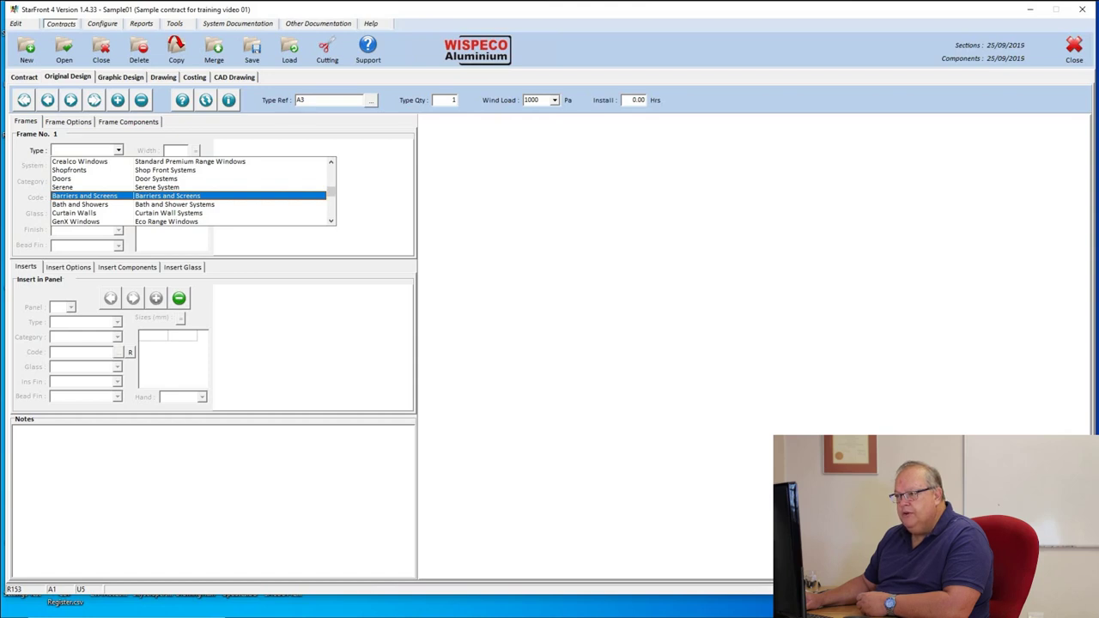
{"action": "key", "text": "Down"}
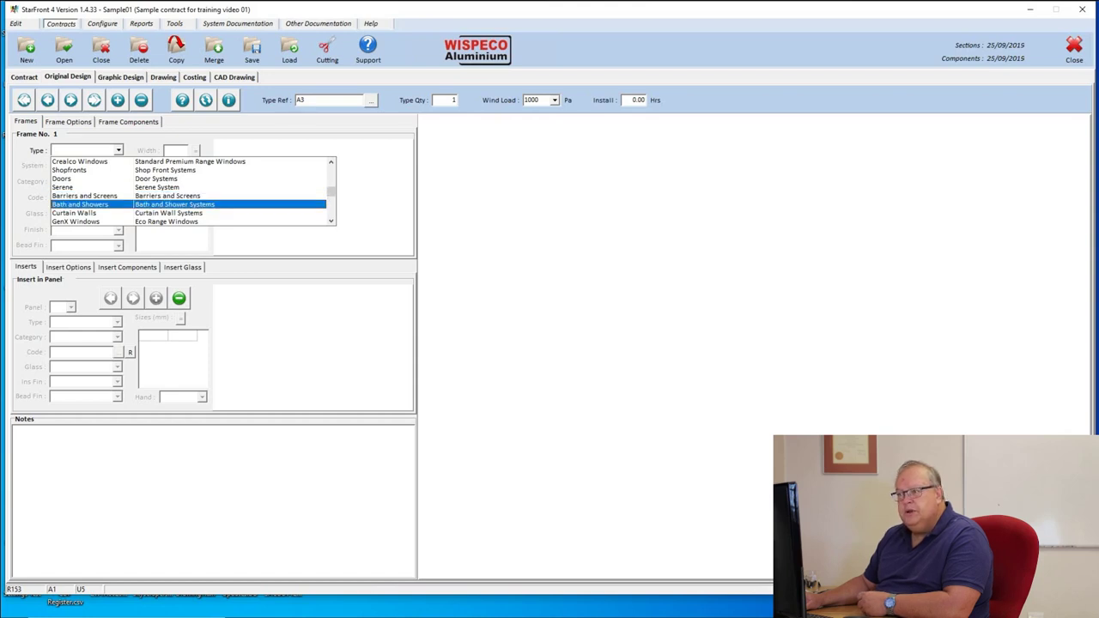
{"action": "key", "text": "Return"}
{"action": "key", "text": "Tab"}
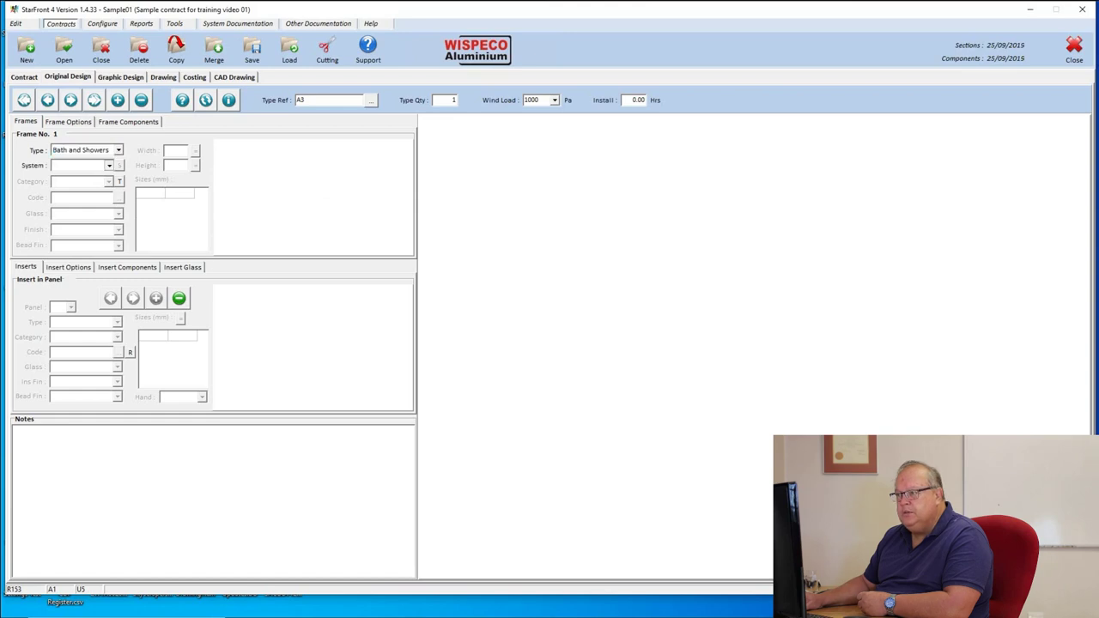
{"action": "key", "text": "F4"}
{"action": "key", "text": "Down"}
{"action": "key", "text": "Return"}
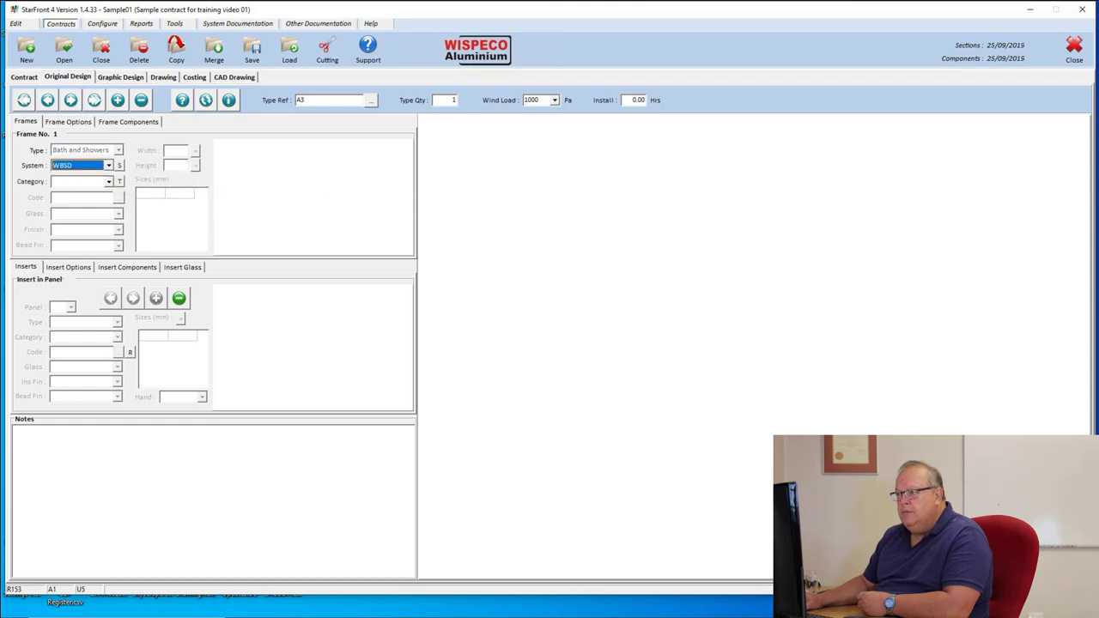
{"action": "key", "text": "Tab"}
{"action": "key", "text": "F4"}
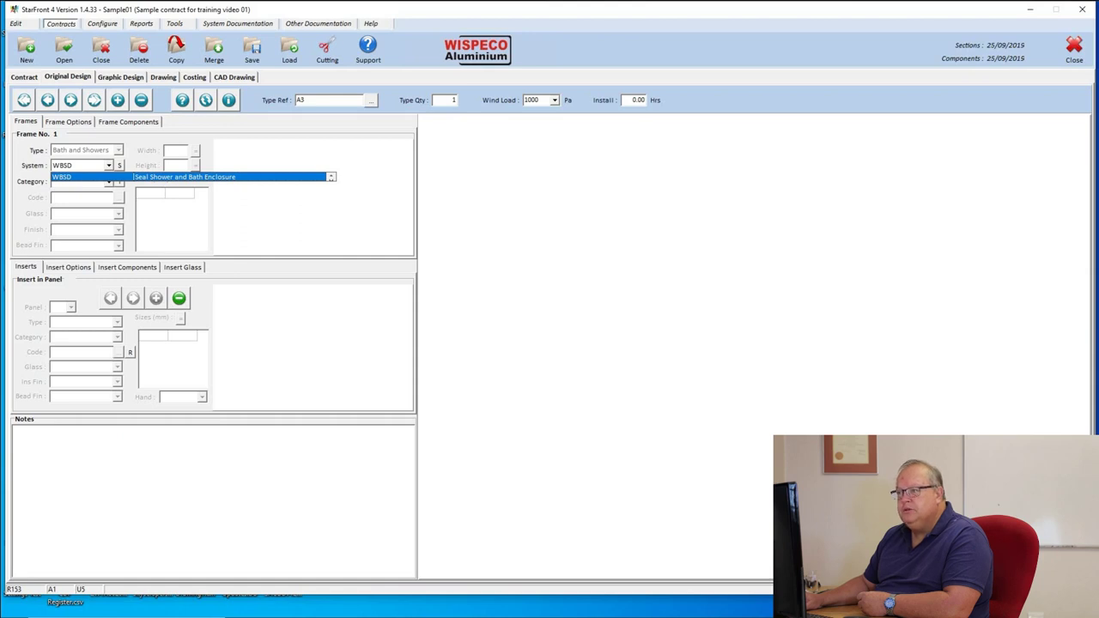
{"action": "key", "text": "Return"}
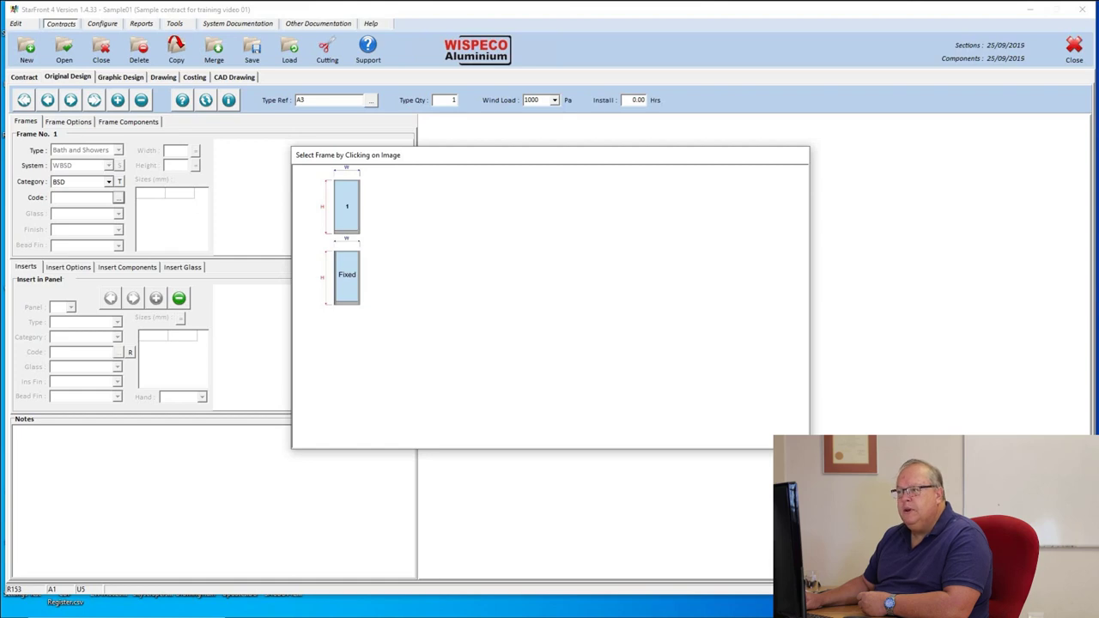
{"action": "left_click", "coordinate": [347, 210]}
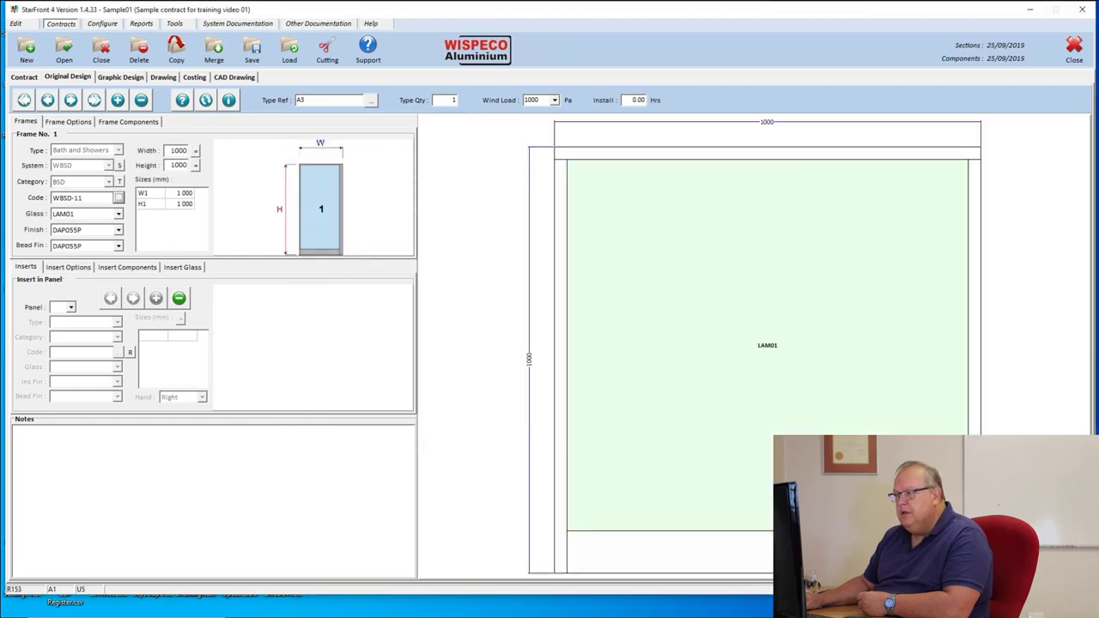
Size the shower frame 800 wide by 1800 high
{"action": "left_click", "coordinate": [173, 150]}
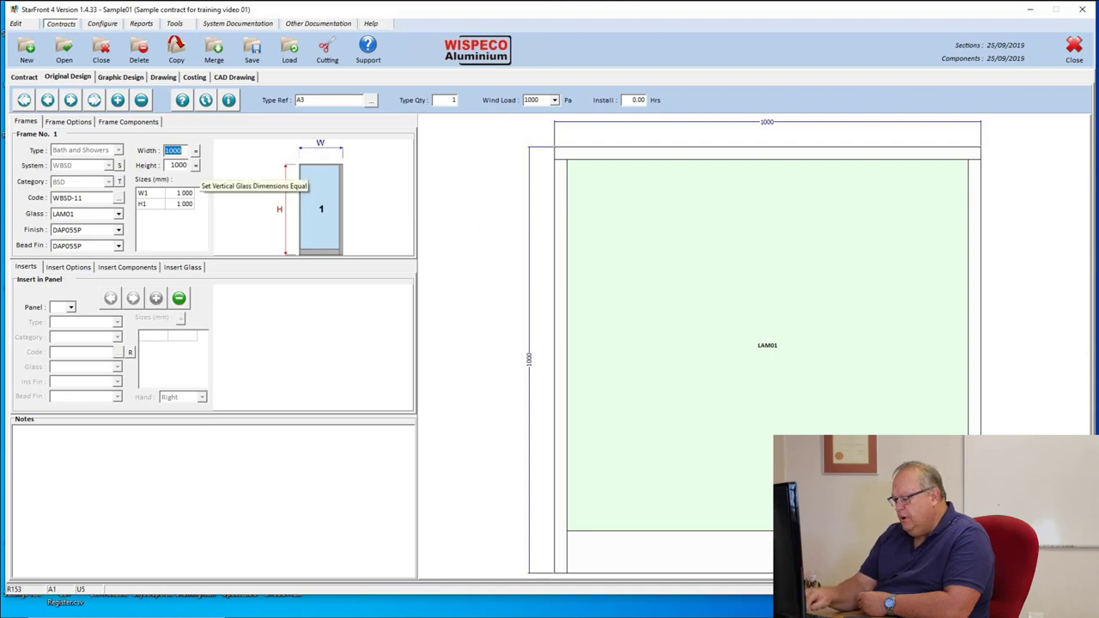
{"action": "type", "text": "800"}
{"action": "key", "text": "Tab"}
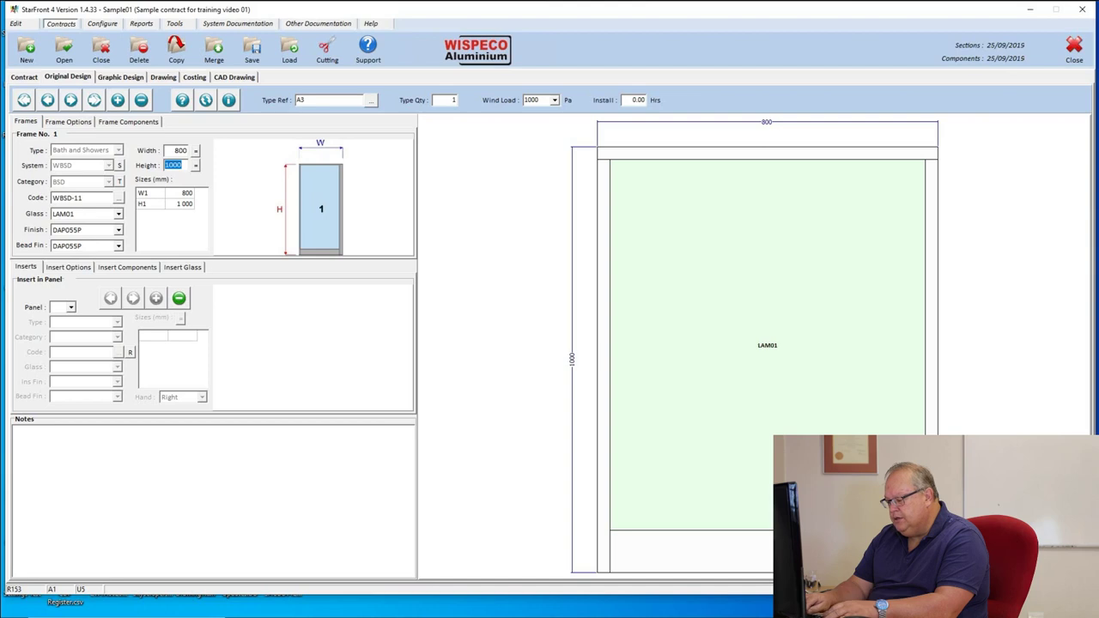
{"action": "type", "text": "1800"}
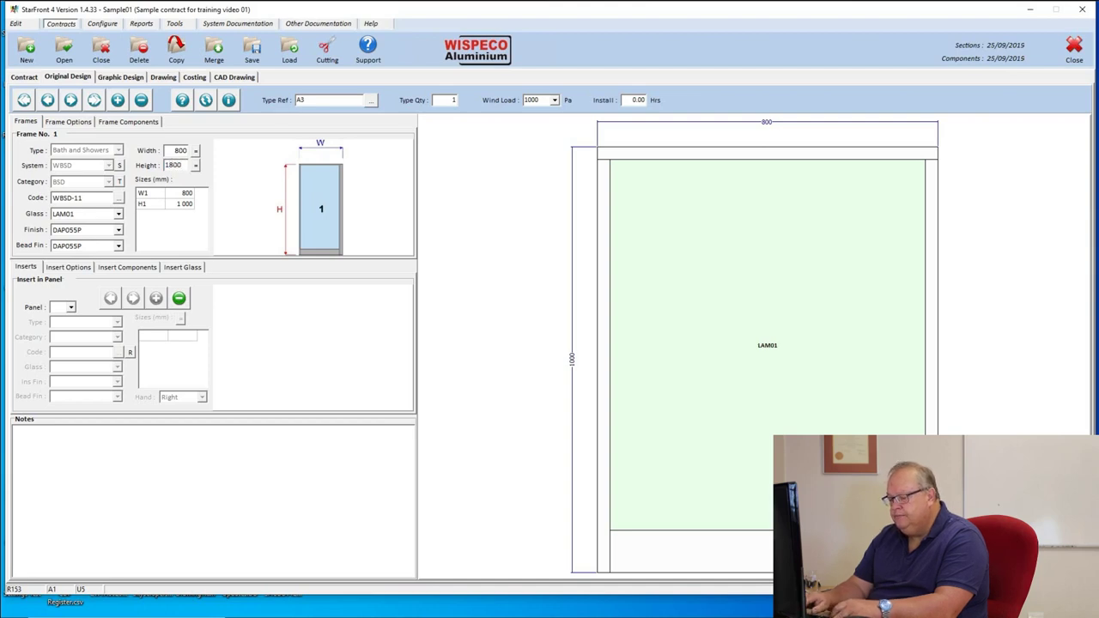
{"action": "key", "text": "Tab"}
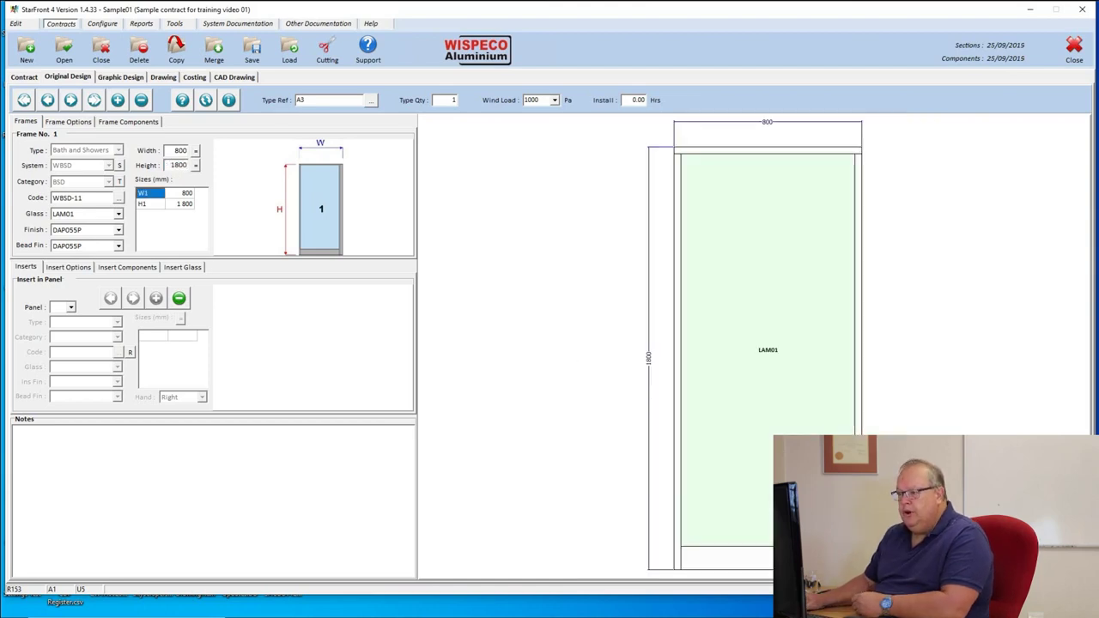
{"action": "key", "text": "Tab"}
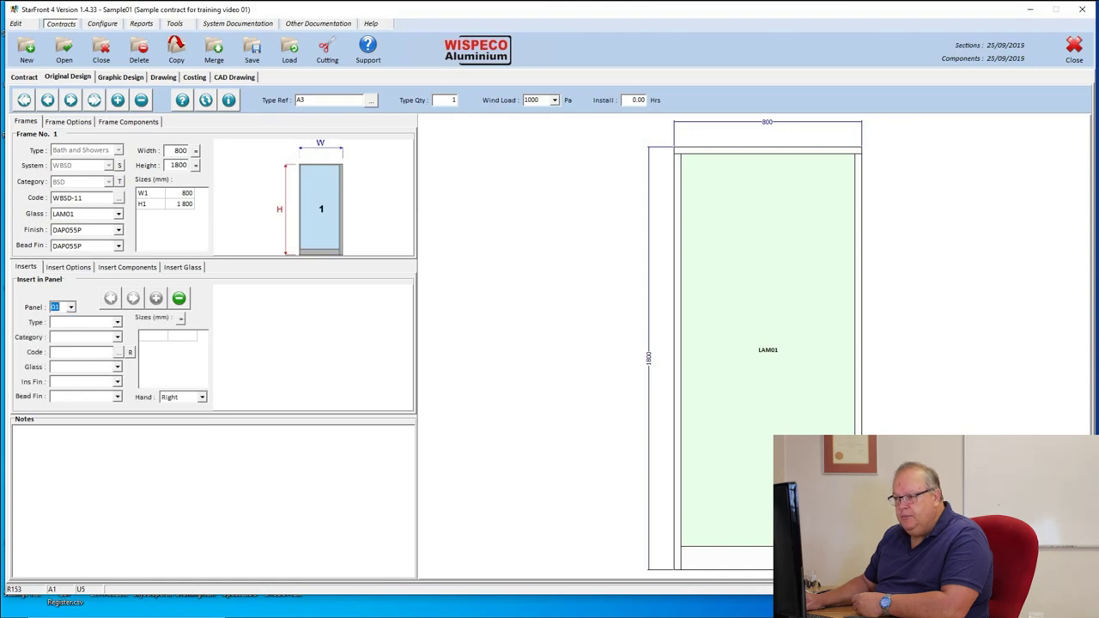
Fit a single BSDP shower door insert (WBSD-PIV, 780 × 1740) into panel 01 of frame A3
{"action": "key", "text": "Tab"}
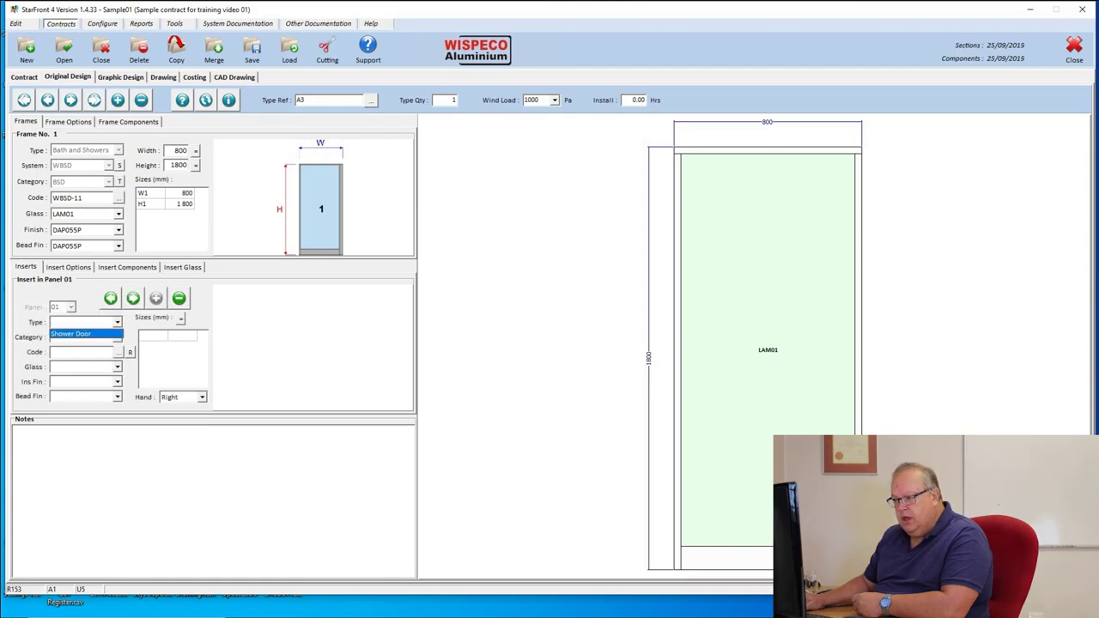
{"action": "key", "text": "Tab"}
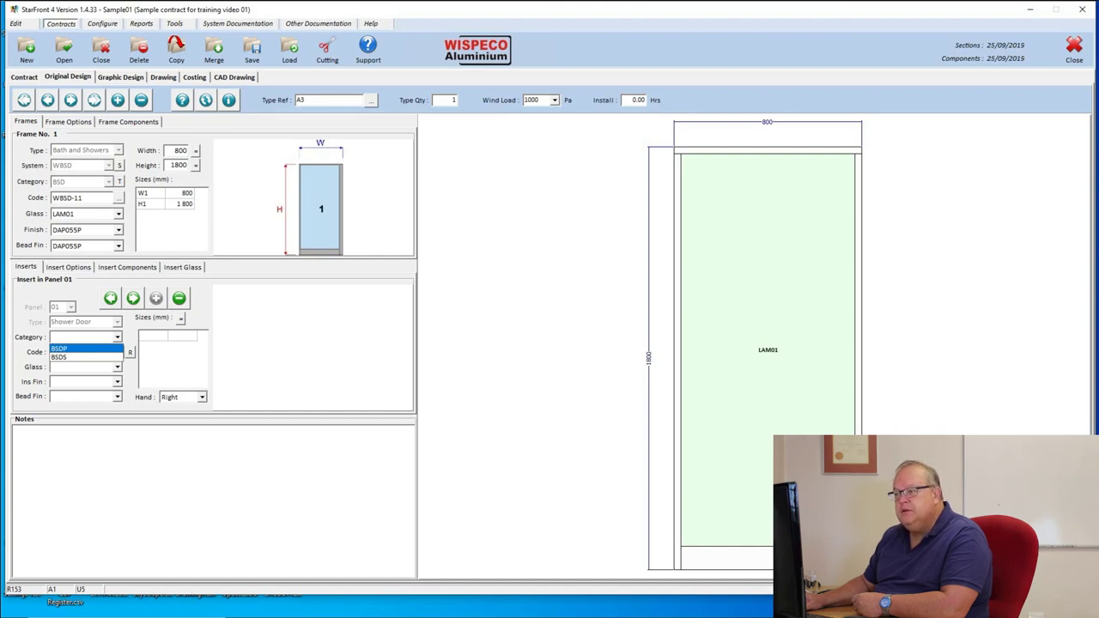
{"action": "key", "text": "Down"}
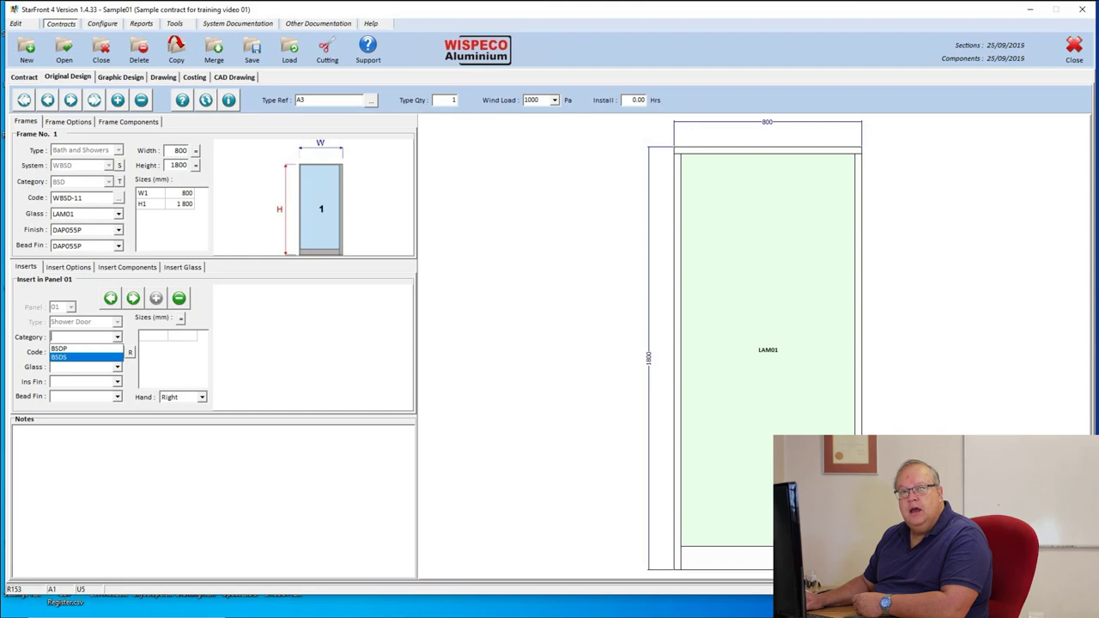
{"action": "key", "text": "Up"}
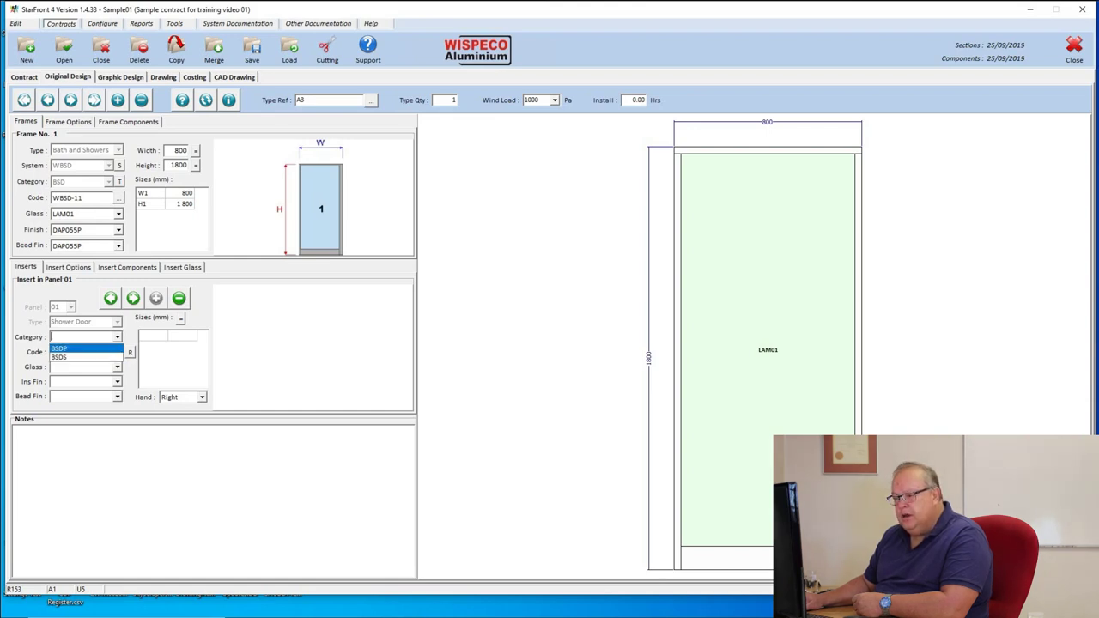
{"action": "key", "text": "Return"}
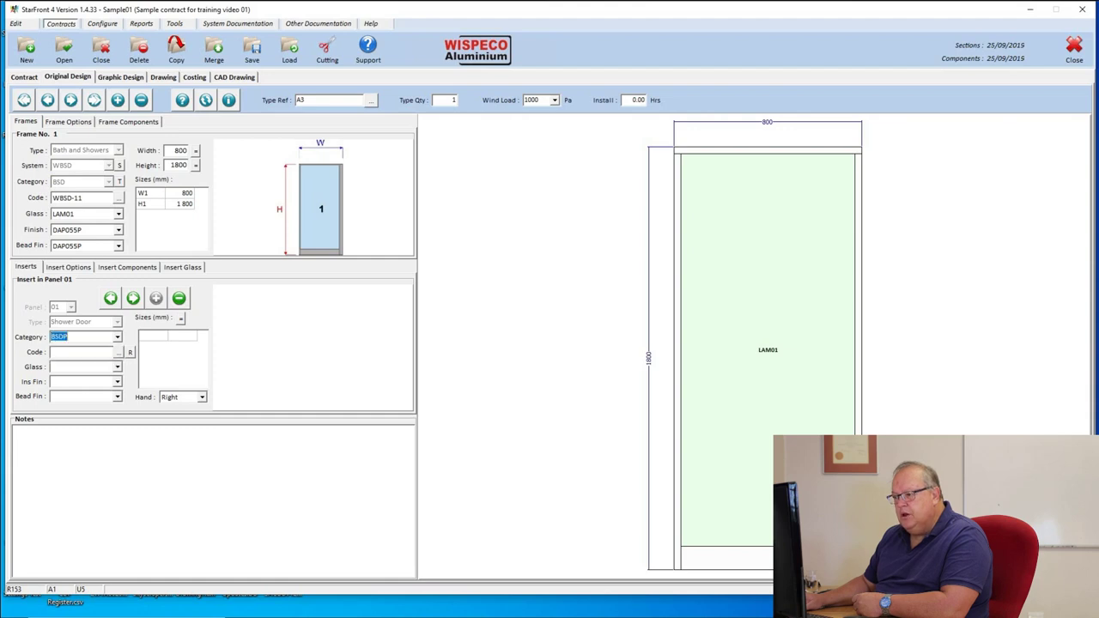
{"action": "key", "text": "Tab"}
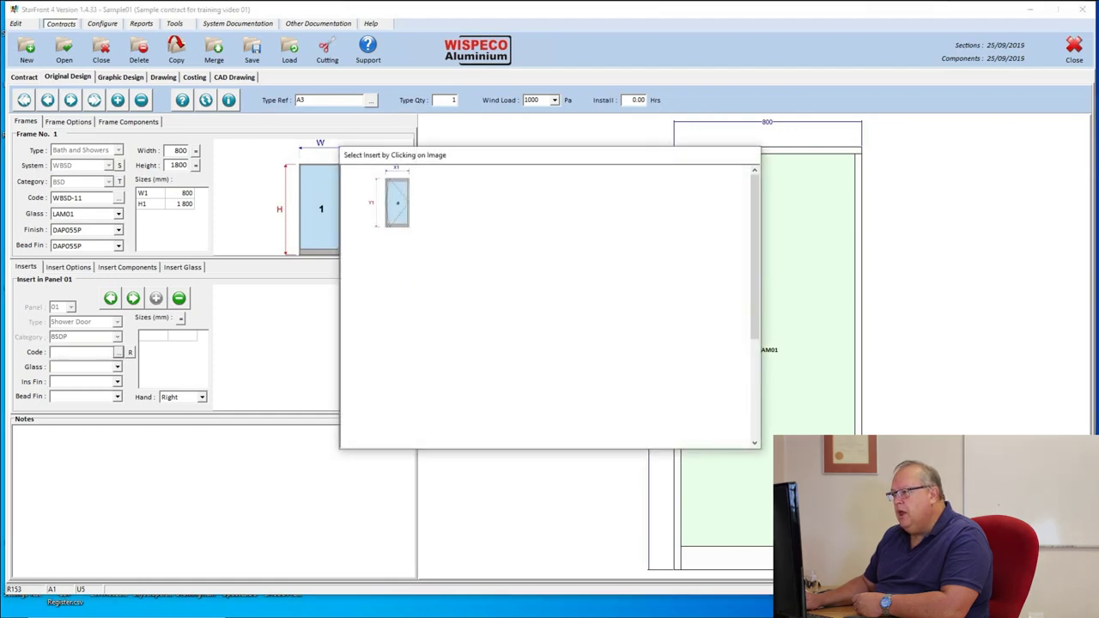
{"action": "key", "text": "Return"}
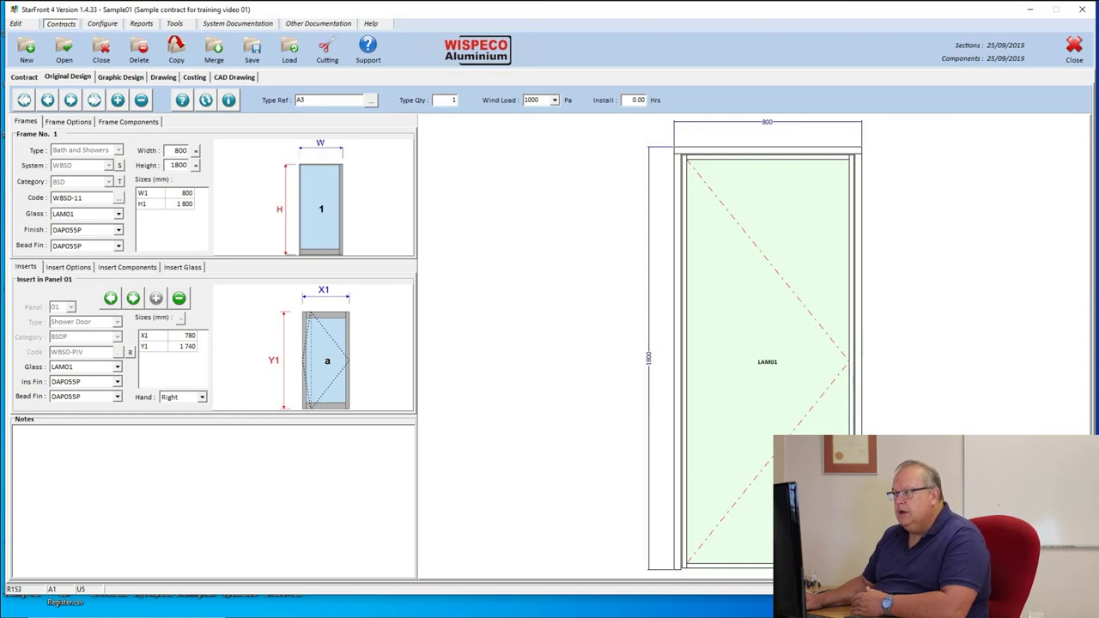
{"action": "left_click", "coordinate": [118, 100]}
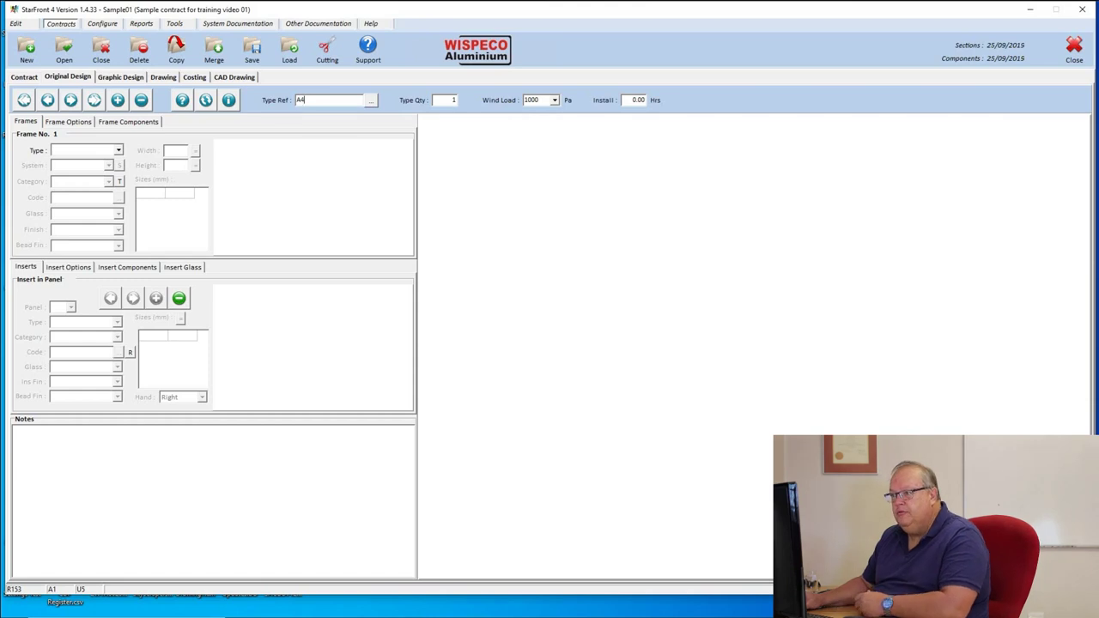
Set the frame type of design A4's Frame 1 to GenX Windows
{"action": "key", "text": "alt+Down"}
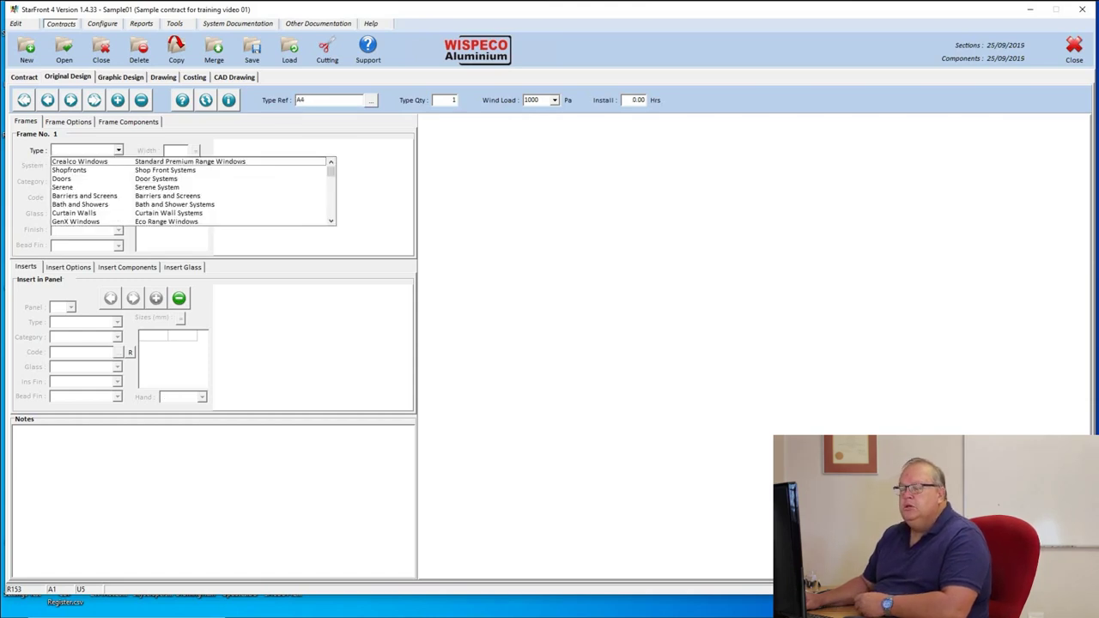
{"action": "key", "text": "Down"}
{"action": "key", "text": "Down"}
{"action": "key", "text": "Down"}
{"action": "key", "text": "Down"}
{"action": "key", "text": "Down"}
{"action": "key", "text": "Down"}
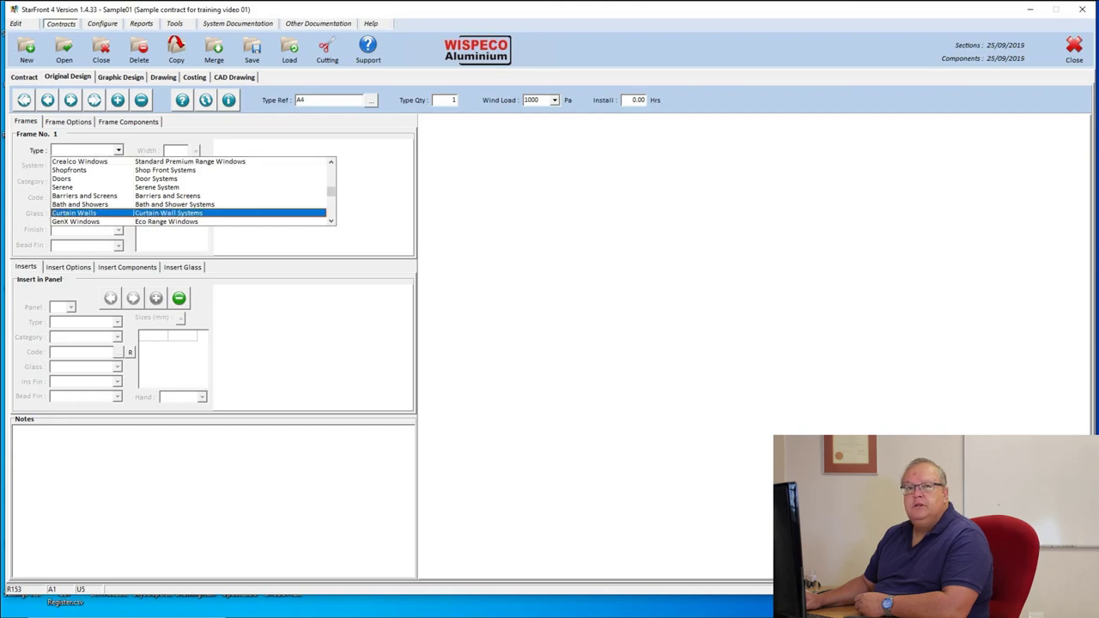
{"action": "key", "text": "Down"}
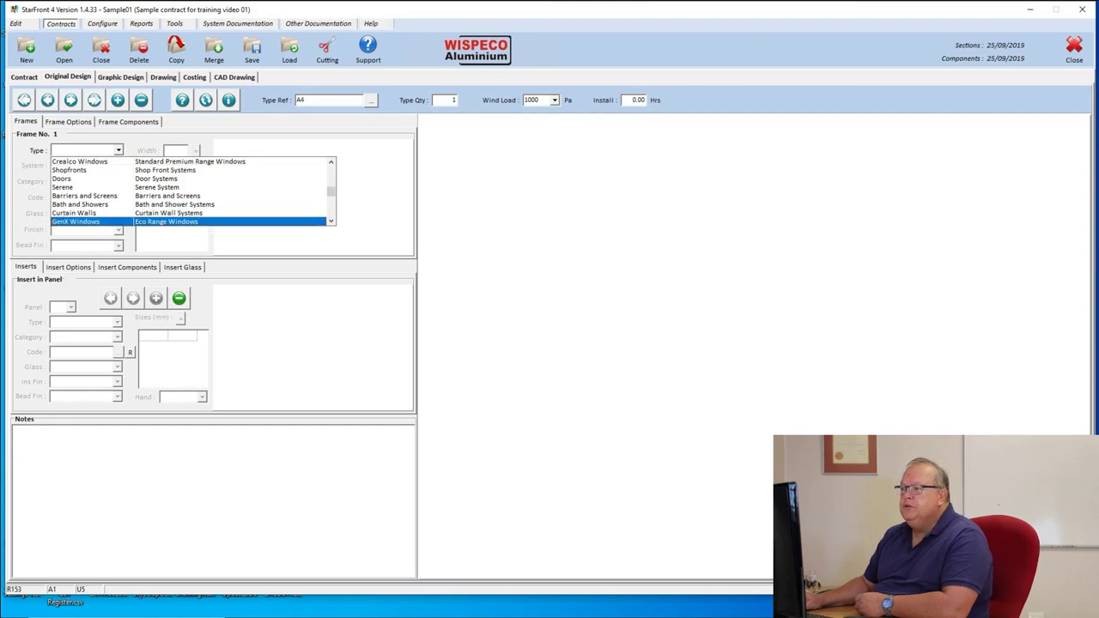
{"action": "key", "text": "Up"}
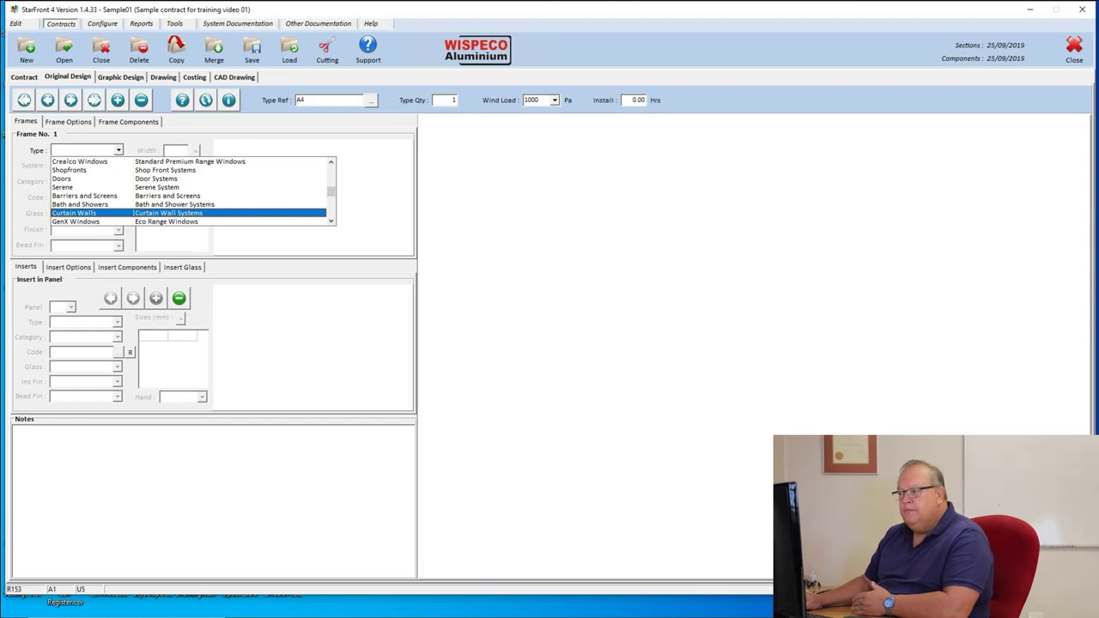
{"action": "key", "text": "Down"}
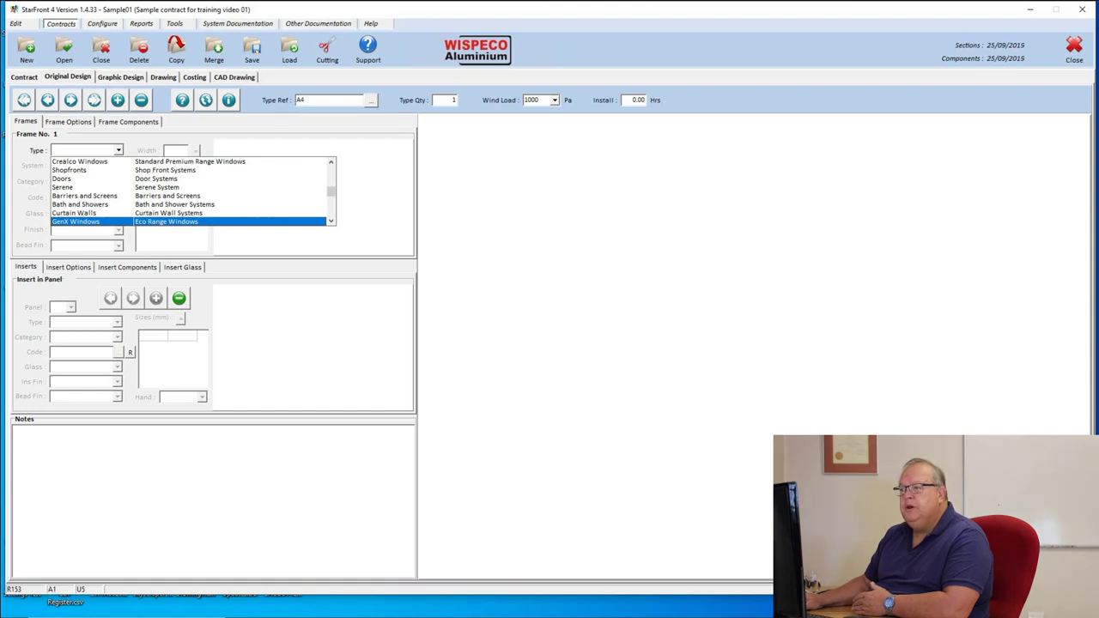
{"action": "key", "text": "Return"}
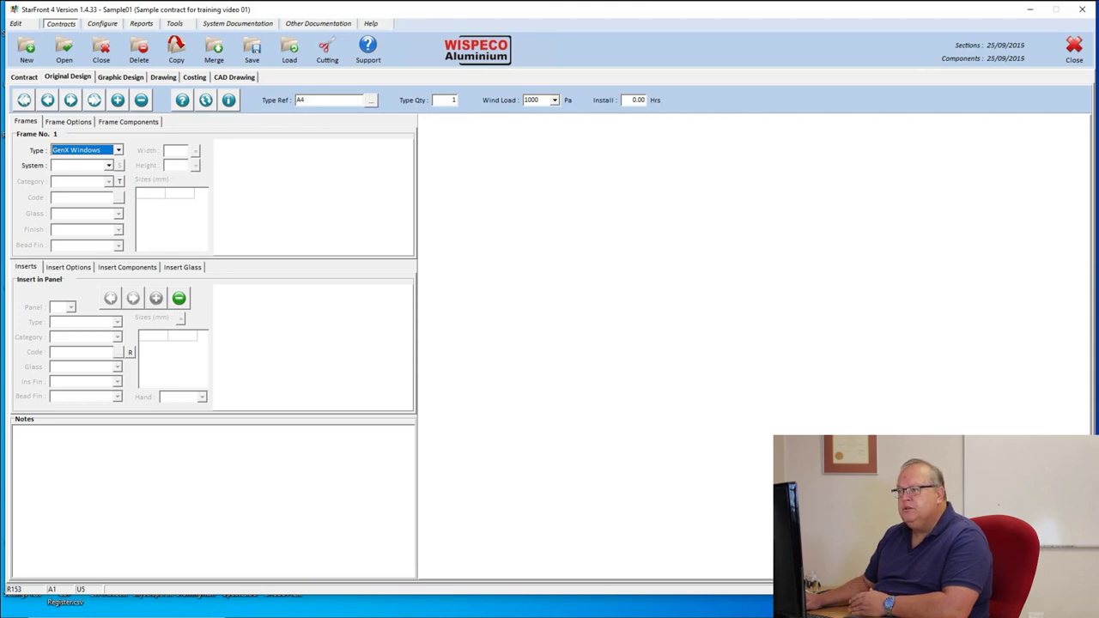
{"action": "left_click", "coordinate": [108, 165]}
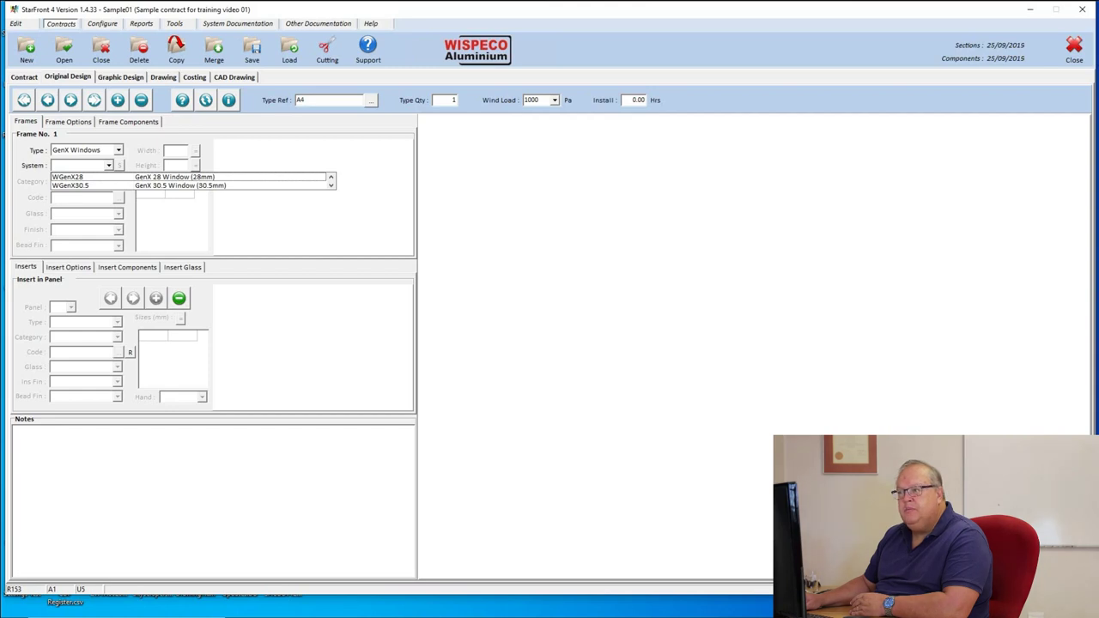
Give design A4's frame the WGenX30.5 system and GenX30.5 category, then bring up the frame layouts
{"action": "left_click", "coordinate": [68, 184]}
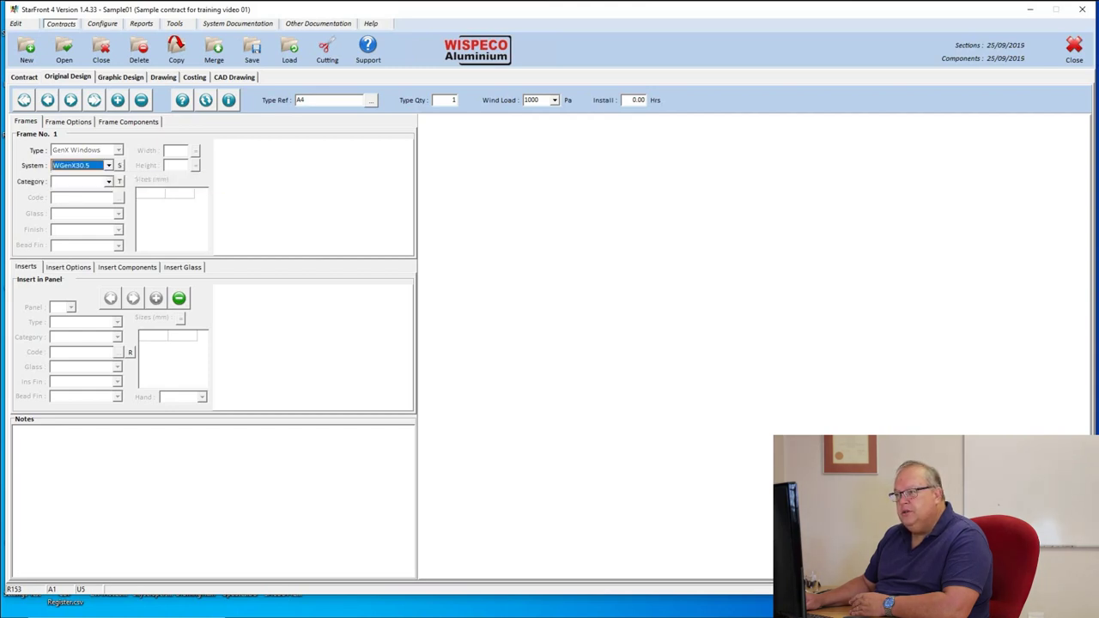
{"action": "left_click", "coordinate": [108, 182]}
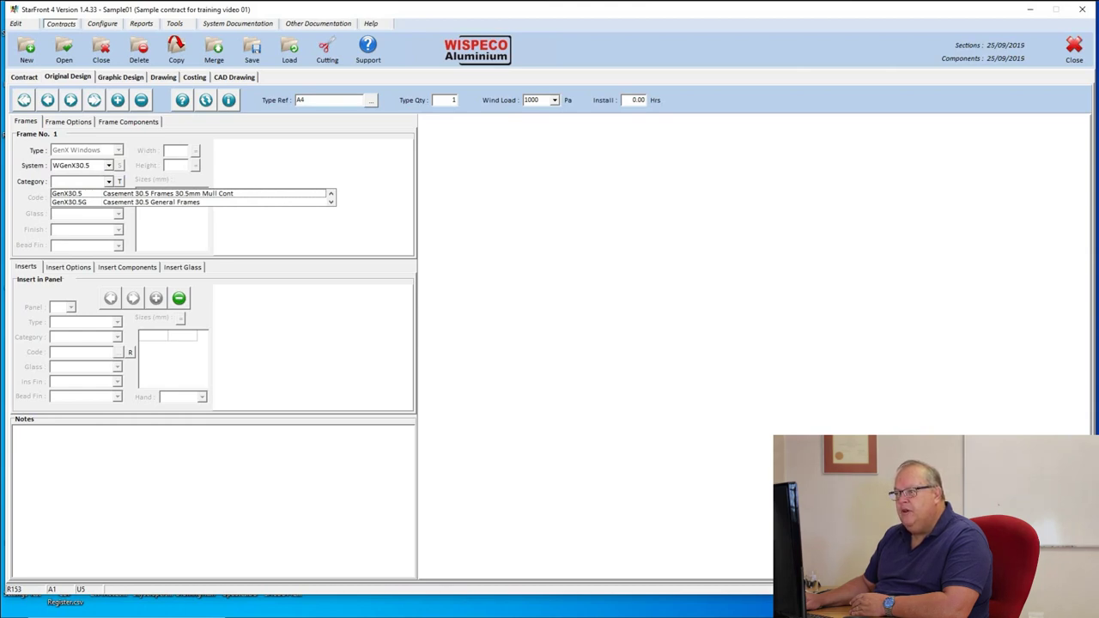
{"action": "key", "text": "Down"}
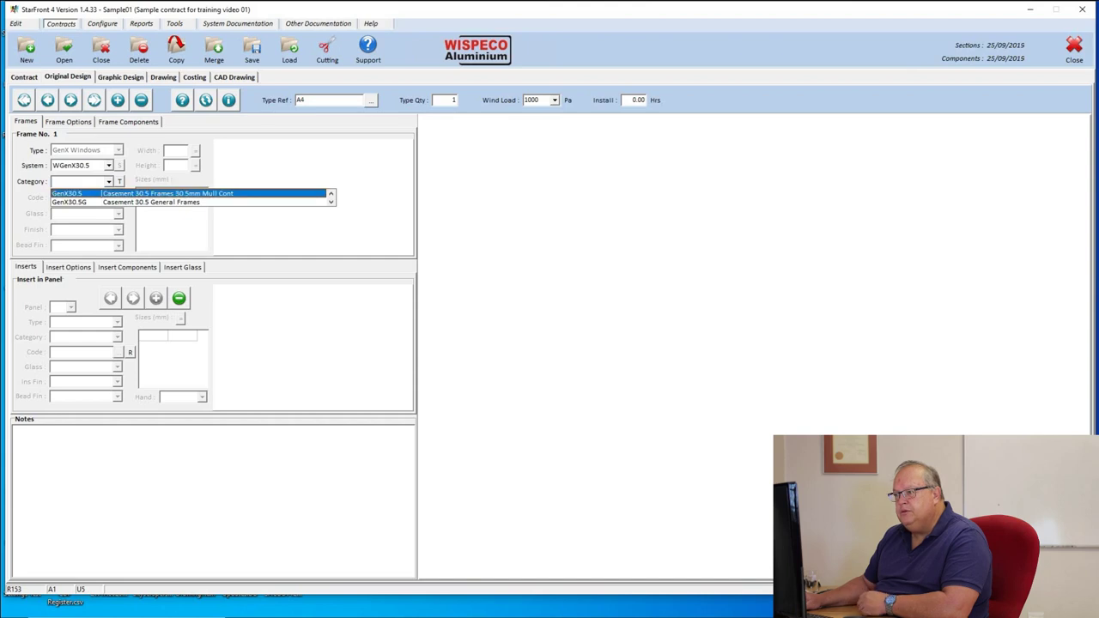
{"action": "key", "text": "Return"}
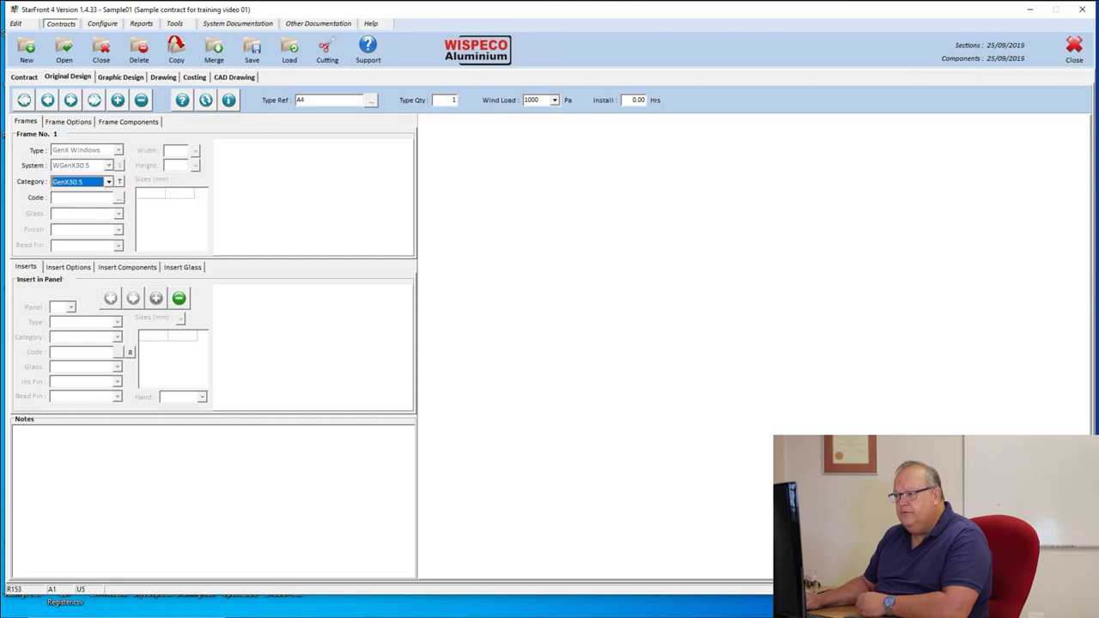
{"action": "key", "text": "Tab"}
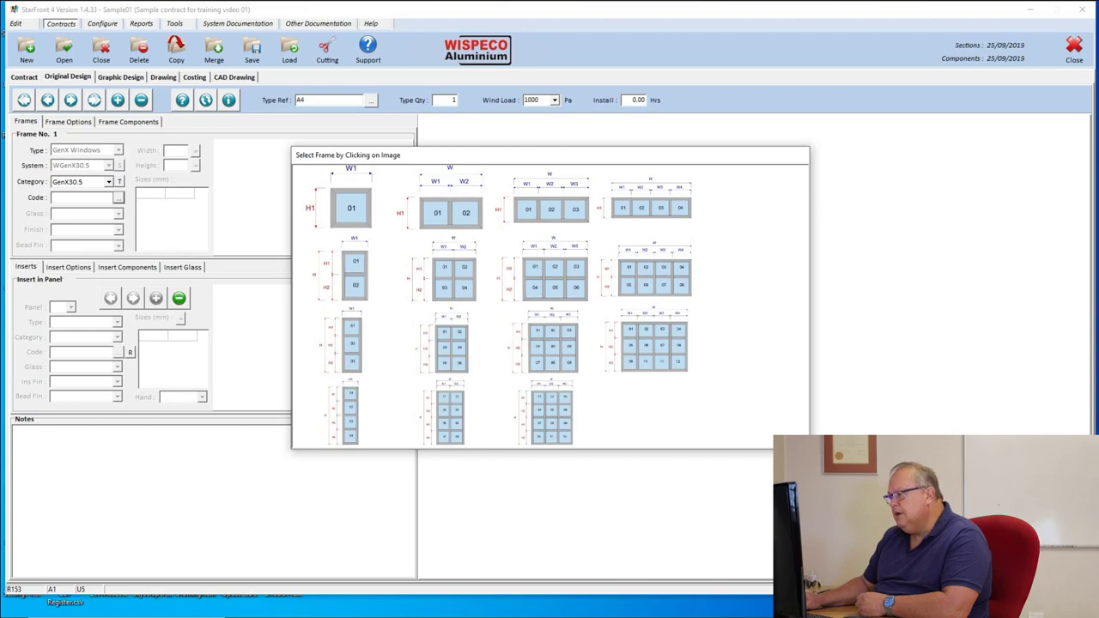
Choose the 2x2 WC30.5-22 frame with CF04 glass, sized 1200 mm wide by 1200 mm high
{"action": "left_click", "coordinate": [443, 276]}
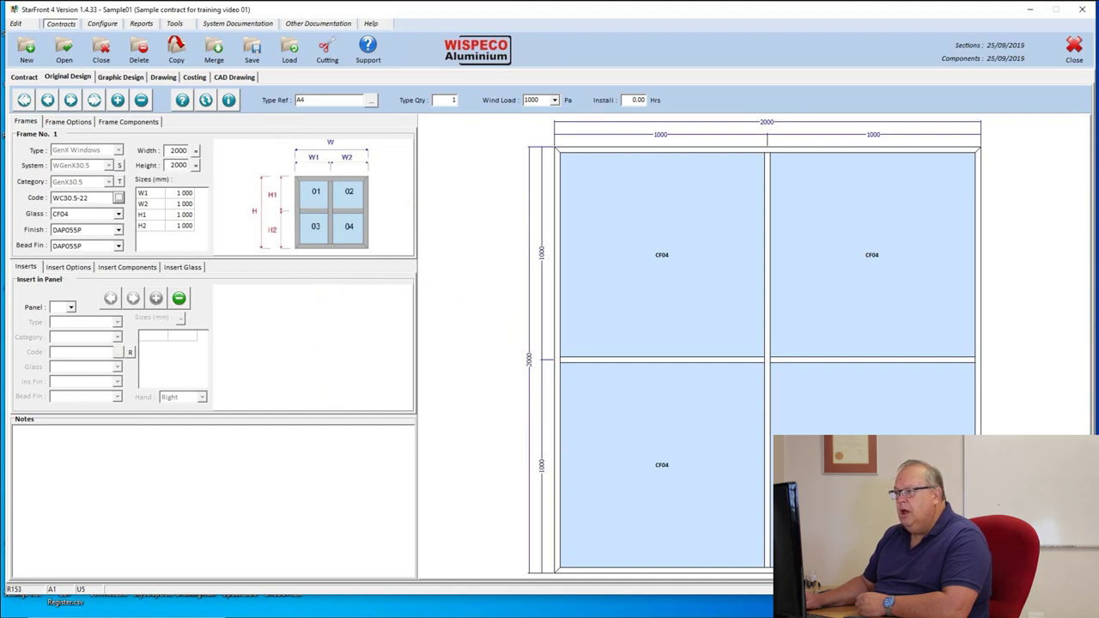
{"action": "key", "text": "Tab"}
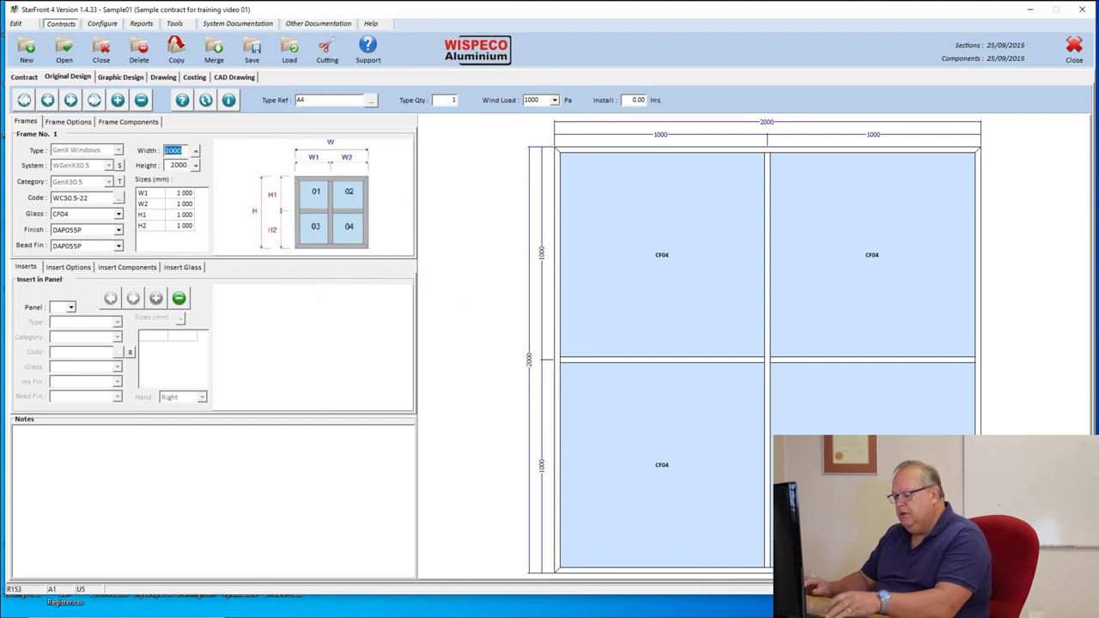
{"action": "type", "text": "1200"}
{"action": "key", "text": "Tab"}
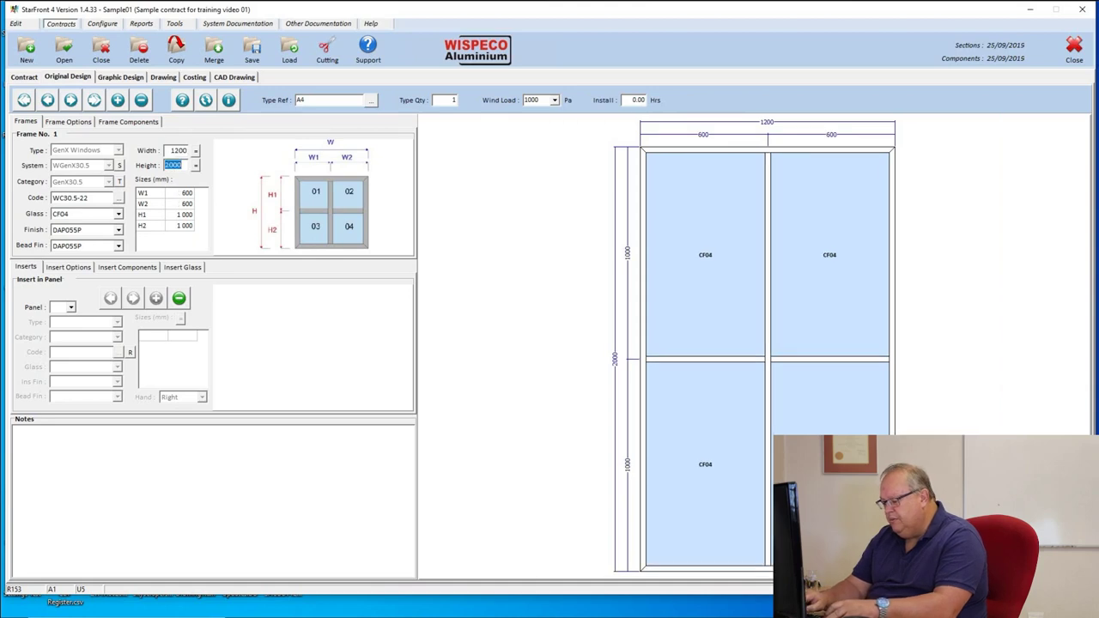
{"action": "type", "text": "1200"}
{"action": "key", "text": "Tab"}
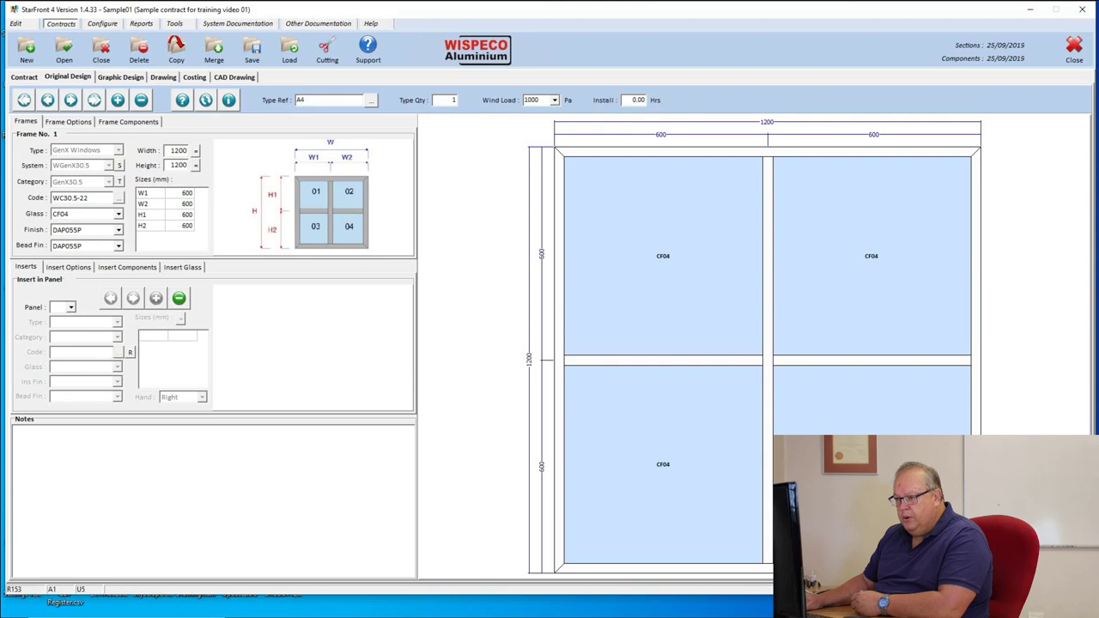
{"action": "left_click", "coordinate": [71, 306]}
Fit a single GenX305-TH top-hung sash into panel 01
{"action": "key", "text": "Return"}
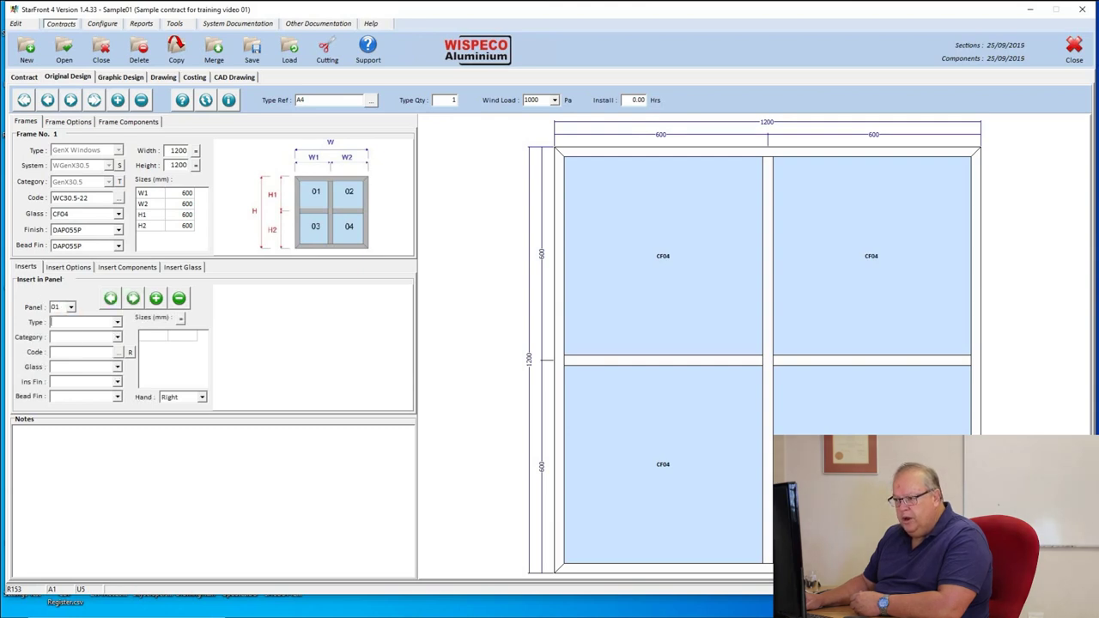
{"action": "key", "text": "alt+Down"}
{"action": "key", "text": "Return"}
{"action": "key", "text": "Return"}
{"action": "key", "text": "alt+Down"}
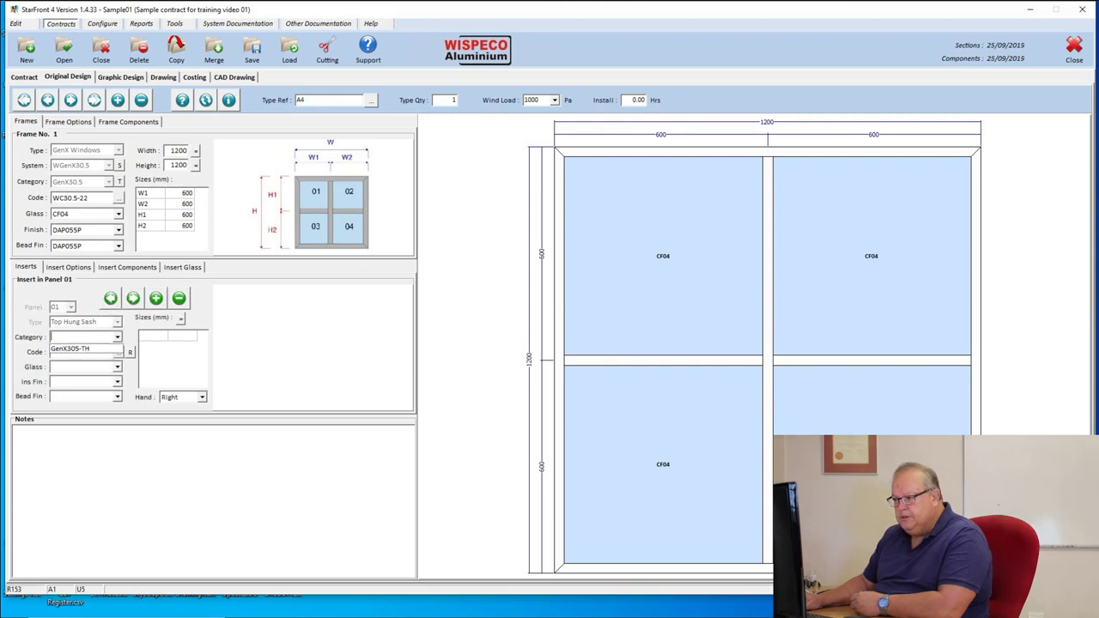
{"action": "key", "text": "Return"}
{"action": "key", "text": "Return"}
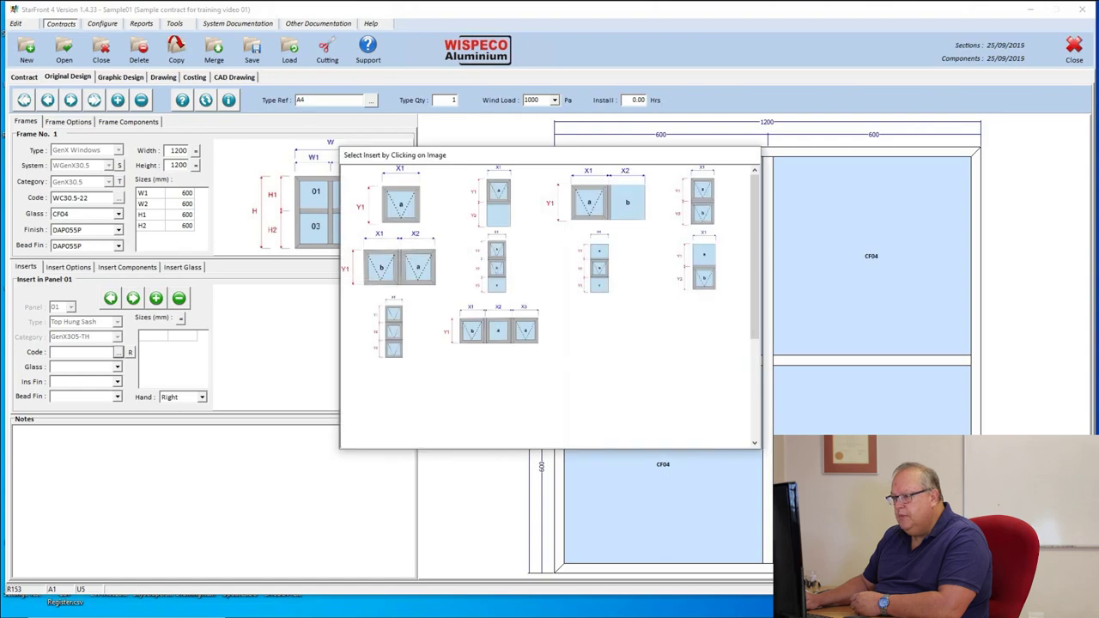
{"action": "key", "text": "Return"}
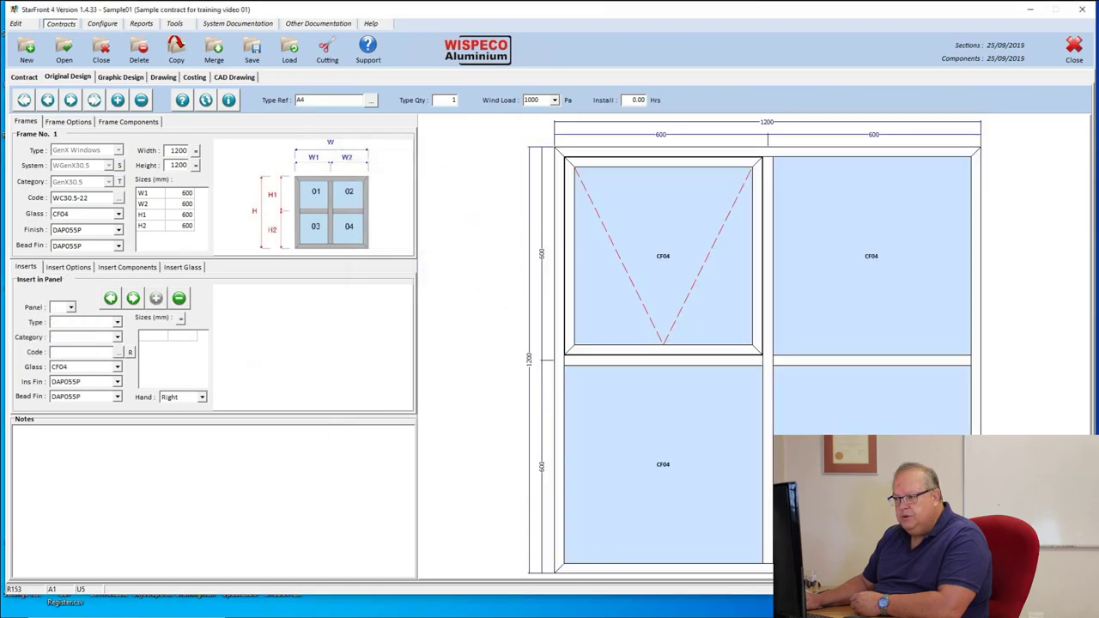
Set panel 02's insert to Top Hung Sash with the GenX305-TH category
{"action": "key", "text": "Return"}
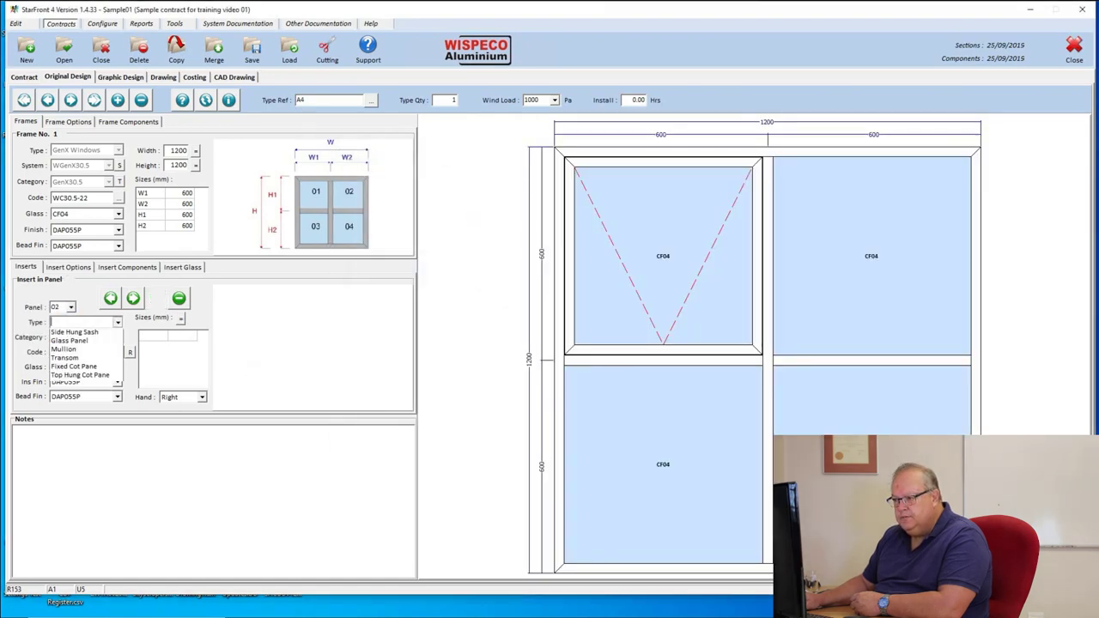
{"action": "key", "text": "Down"}
{"action": "key", "text": "Return"}
{"action": "key", "text": "Return"}
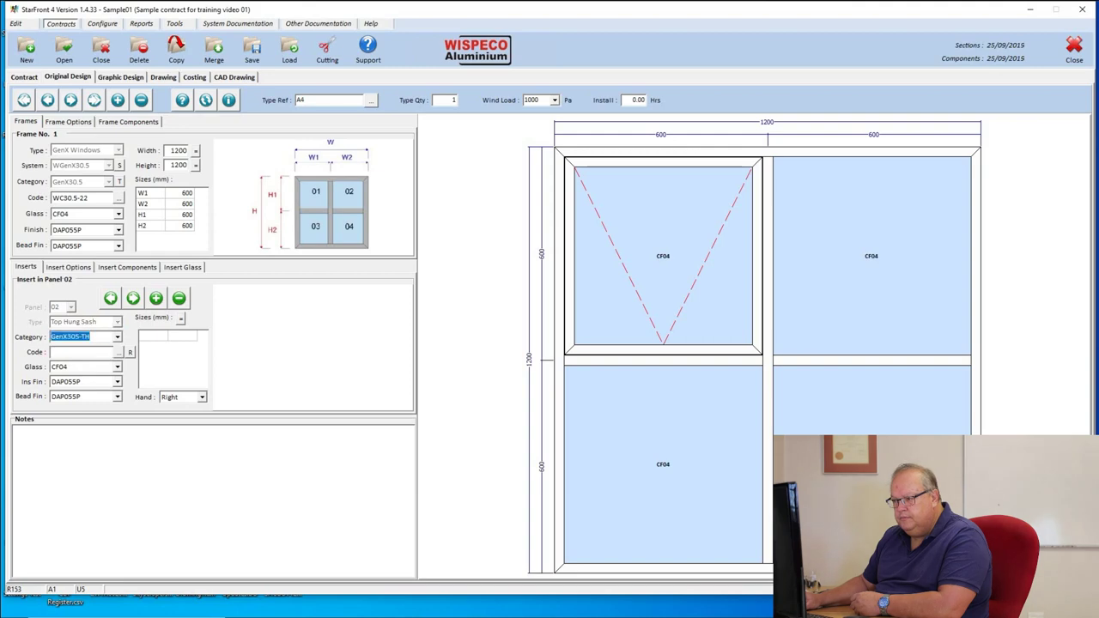
{"action": "key", "text": "Return"}
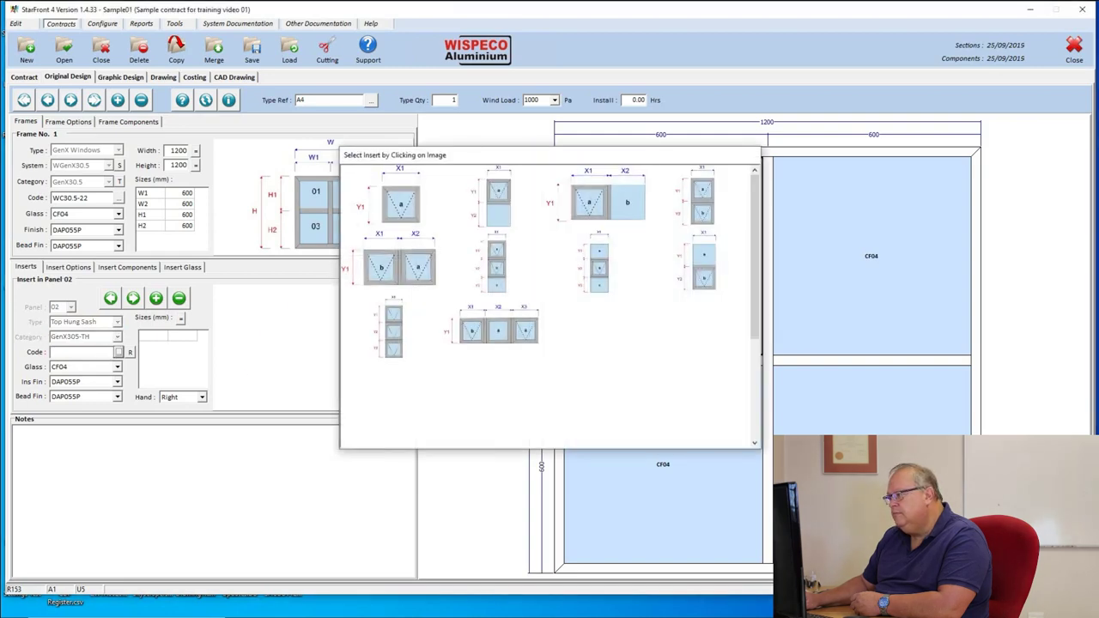
{"action": "key", "text": "Return"}
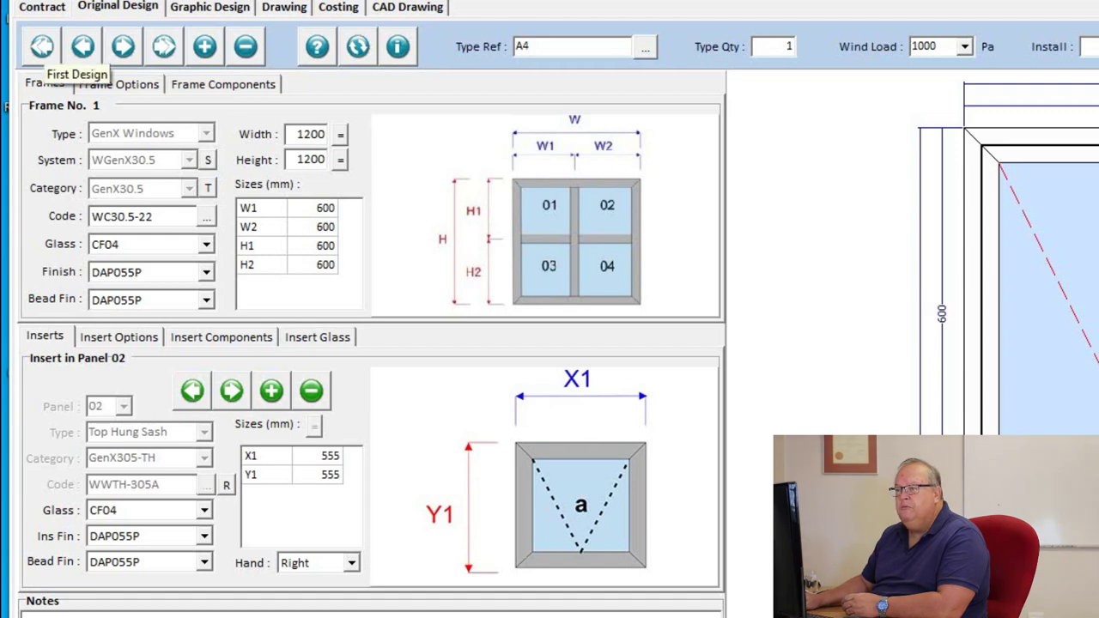
Return to the contract's first design, A1, the 600 × 900 insect screen
{"action": "left_click", "coordinate": [42, 47]}
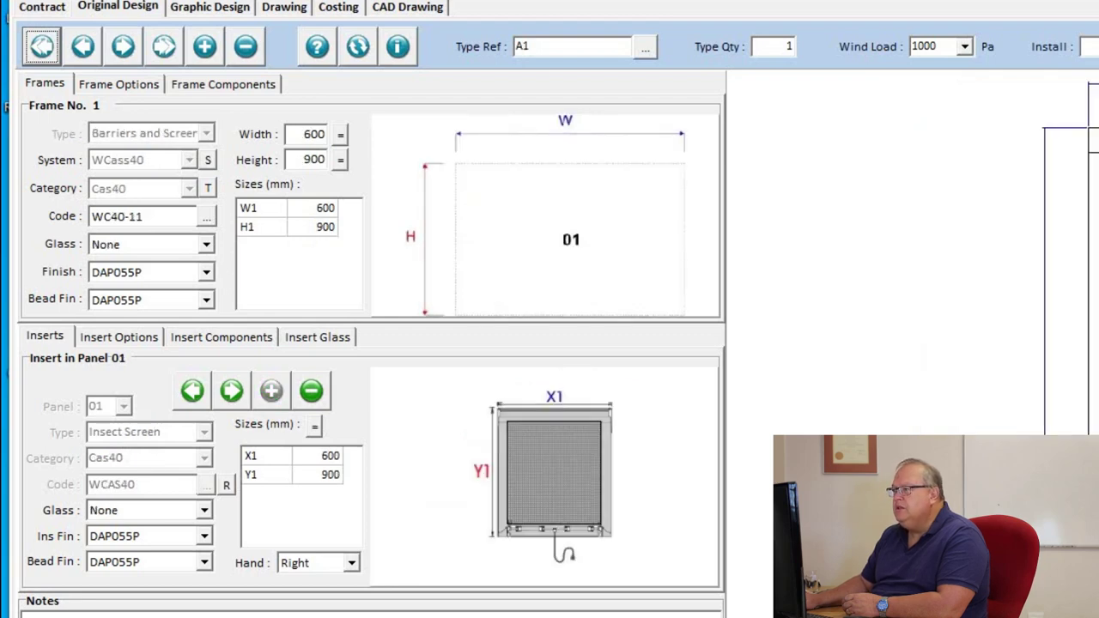
Browse the contract's designs from A2 to W09 in the Type Ref search and display D01
{"action": "left_click", "coordinate": [645, 47]}
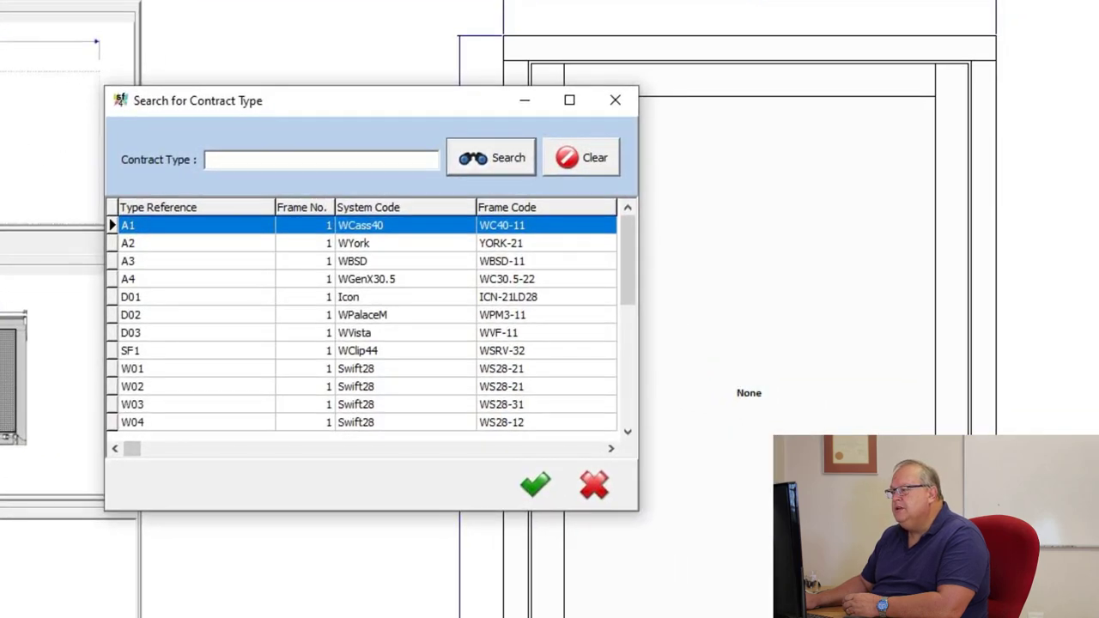
{"action": "left_click", "coordinate": [197, 243]}
{"action": "left_click", "coordinate": [198, 261]}
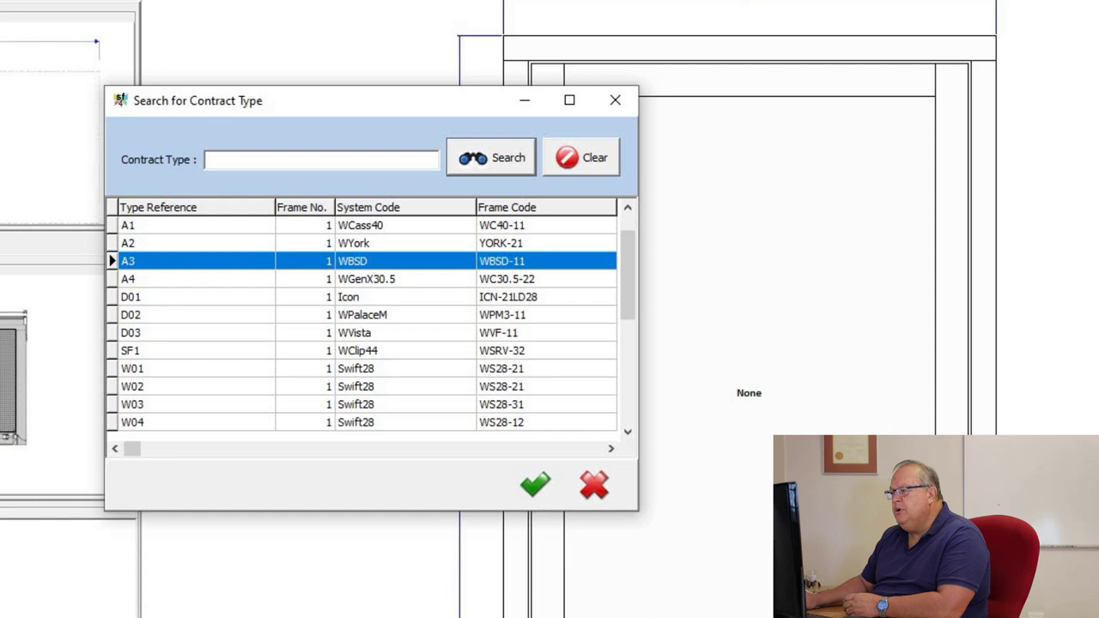
{"action": "left_click", "coordinate": [197, 279]}
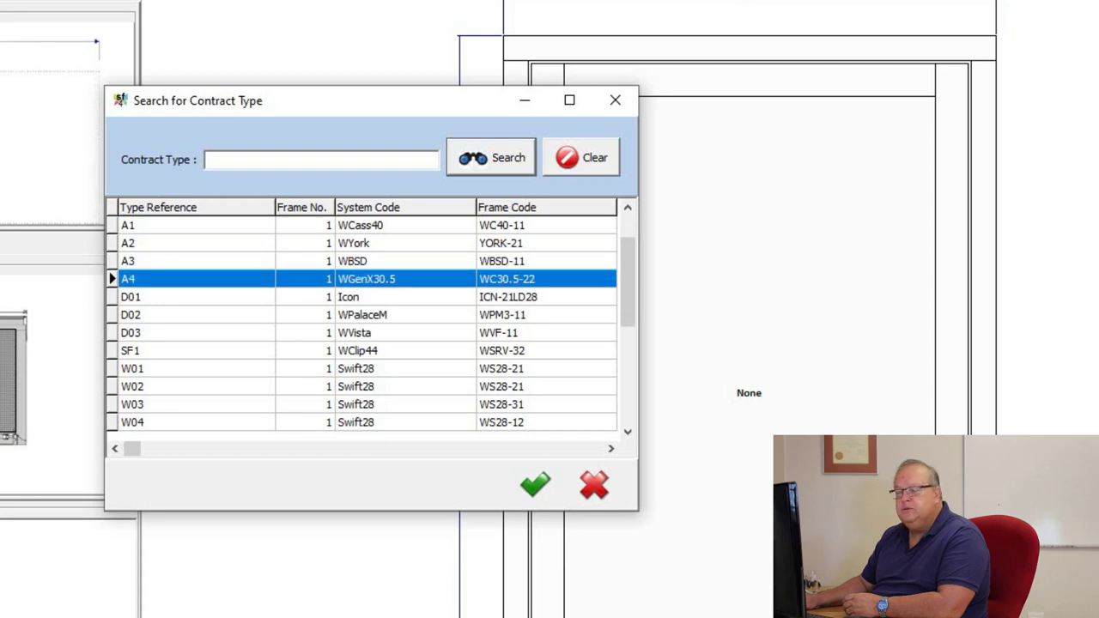
{"action": "left_click", "coordinate": [197, 296]}
{"action": "left_click", "coordinate": [197, 314]}
{"action": "left_click", "coordinate": [197, 332]}
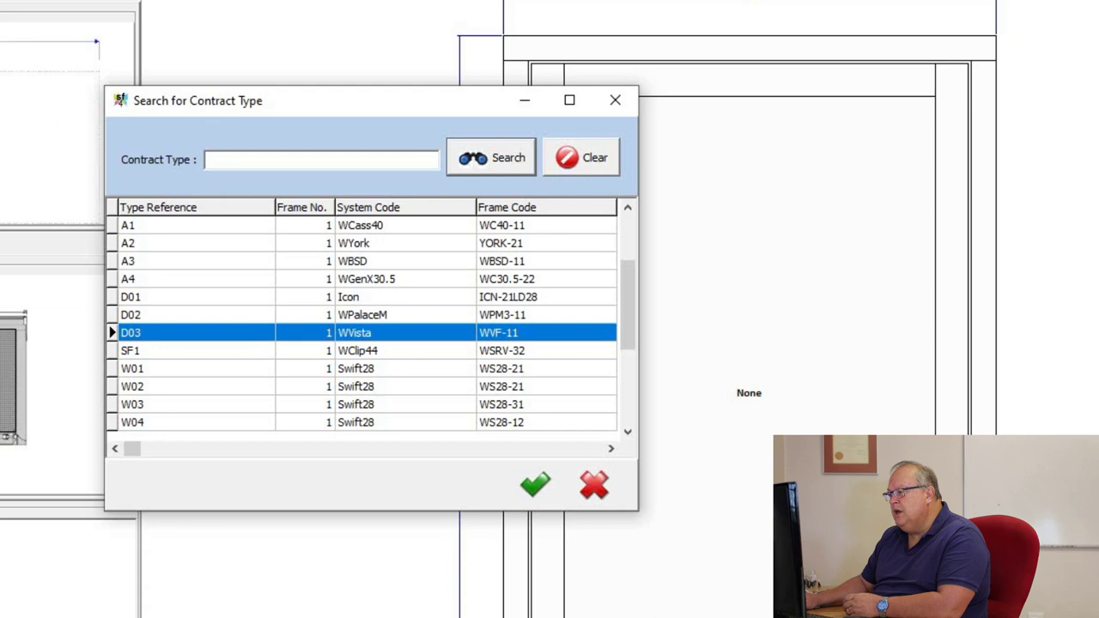
{"action": "key", "text": "Down"}
{"action": "key", "text": "Down"}
{"action": "key", "text": "Down"}
{"action": "key", "text": "Down"}
{"action": "key", "text": "Down"}
{"action": "key", "text": "Down"}
{"action": "key", "text": "Down"}
{"action": "key", "text": "Down"}
{"action": "key", "text": "Down"}
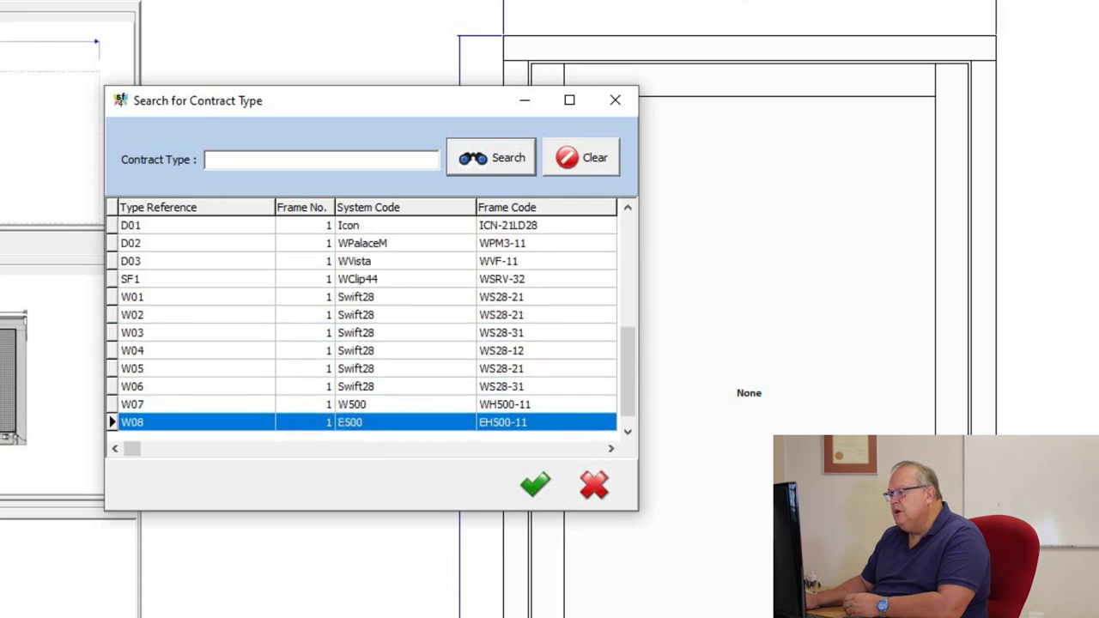
{"action": "key", "text": "Down"}
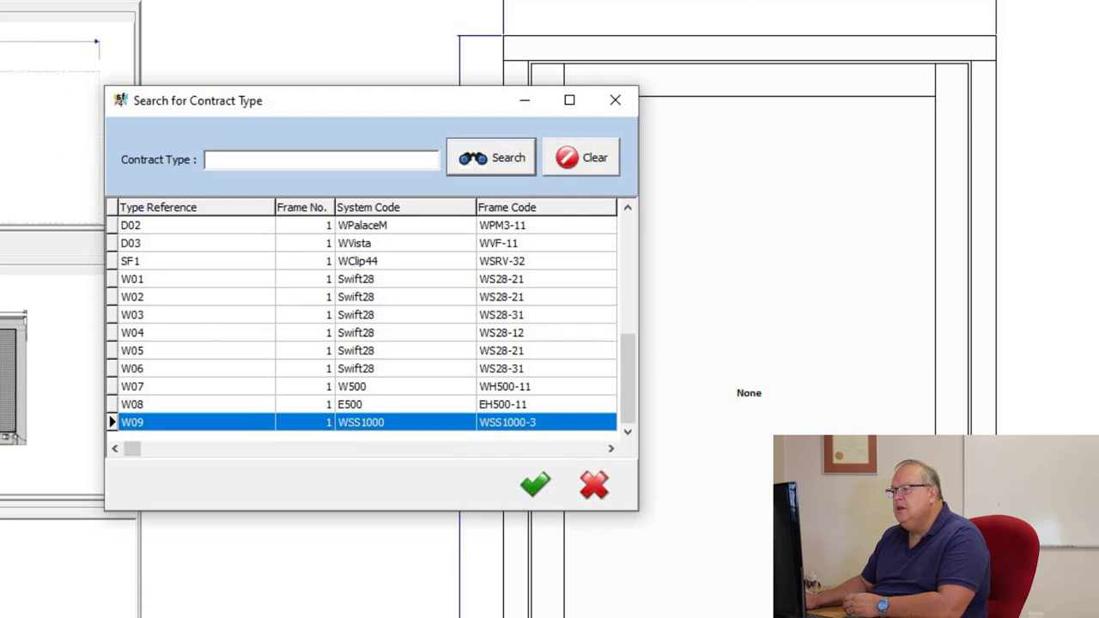
{"action": "key", "text": "Up"}
{"action": "key", "text": "Up"}
{"action": "key", "text": "Up"}
{"action": "key", "text": "Up"}
{"action": "key", "text": "Up"}
{"action": "key", "text": "Up"}
{"action": "key", "text": "Up"}
{"action": "key", "text": "Up"}
{"action": "key", "text": "Up"}
{"action": "key", "text": "Up"}
{"action": "key", "text": "Up"}
{"action": "key", "text": "Up"}
{"action": "key", "text": "Up"}
{"action": "key", "text": "Up"}
{"action": "key", "text": "Up"}
{"action": "key", "text": "Up"}
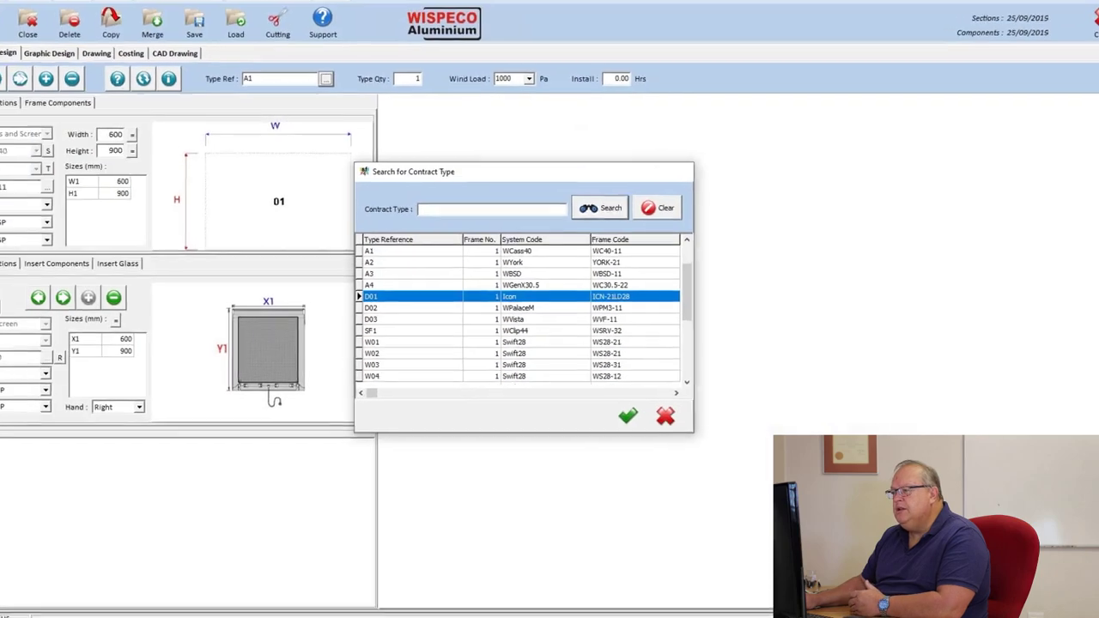
{"action": "key", "text": "Return"}
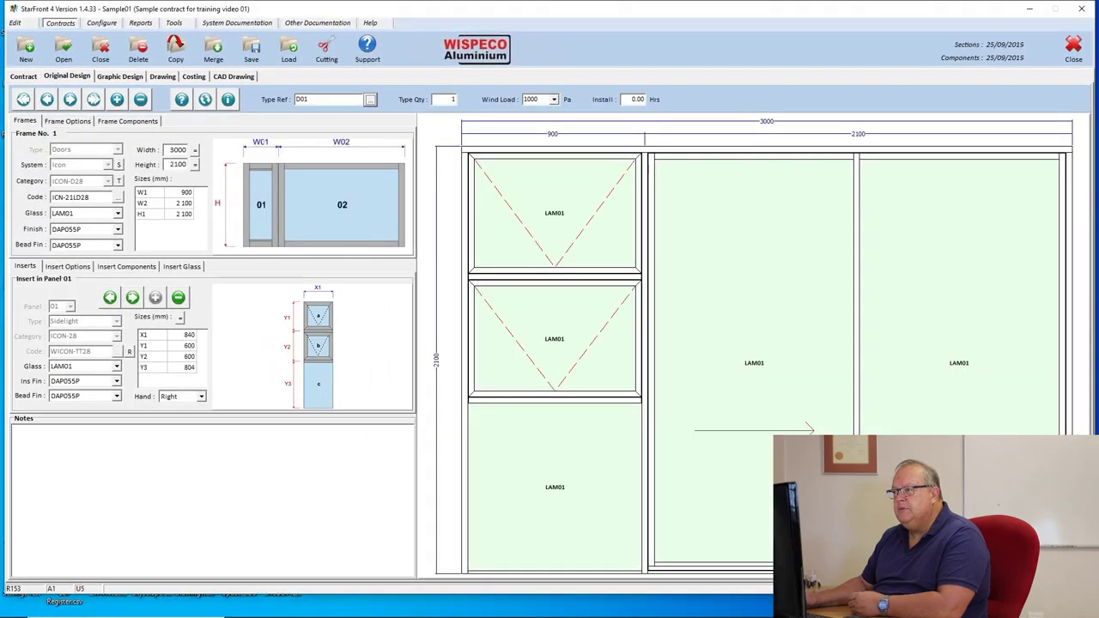
Step forward past D02 to design D03, the 3200 × 2200 sliding-folding door
{"action": "left_click", "coordinate": [370, 99]}
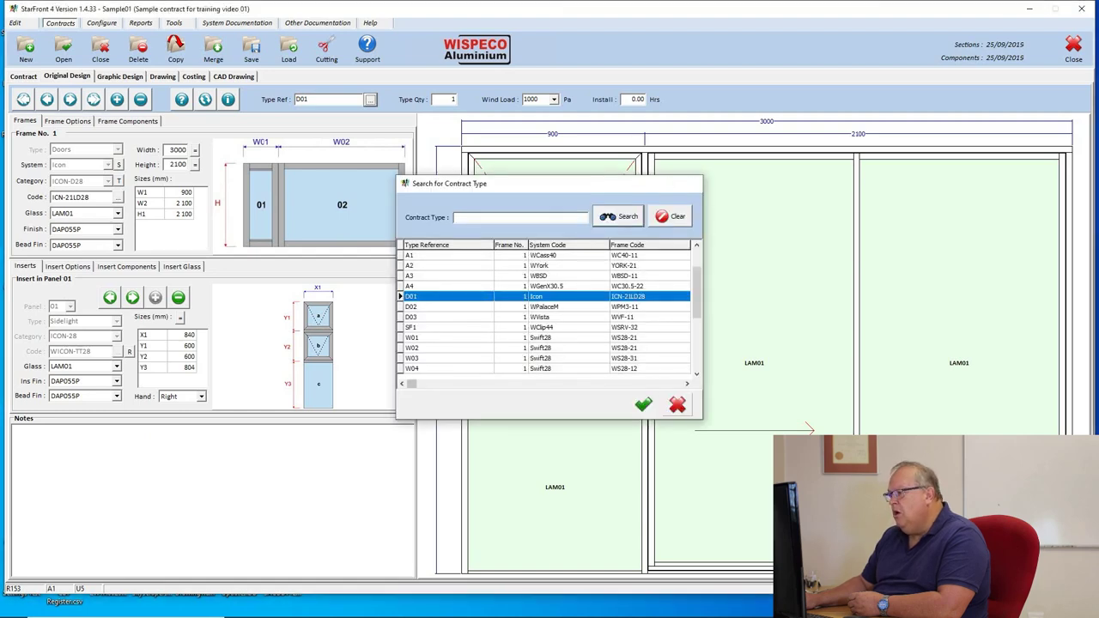
{"action": "key", "text": "Return"}
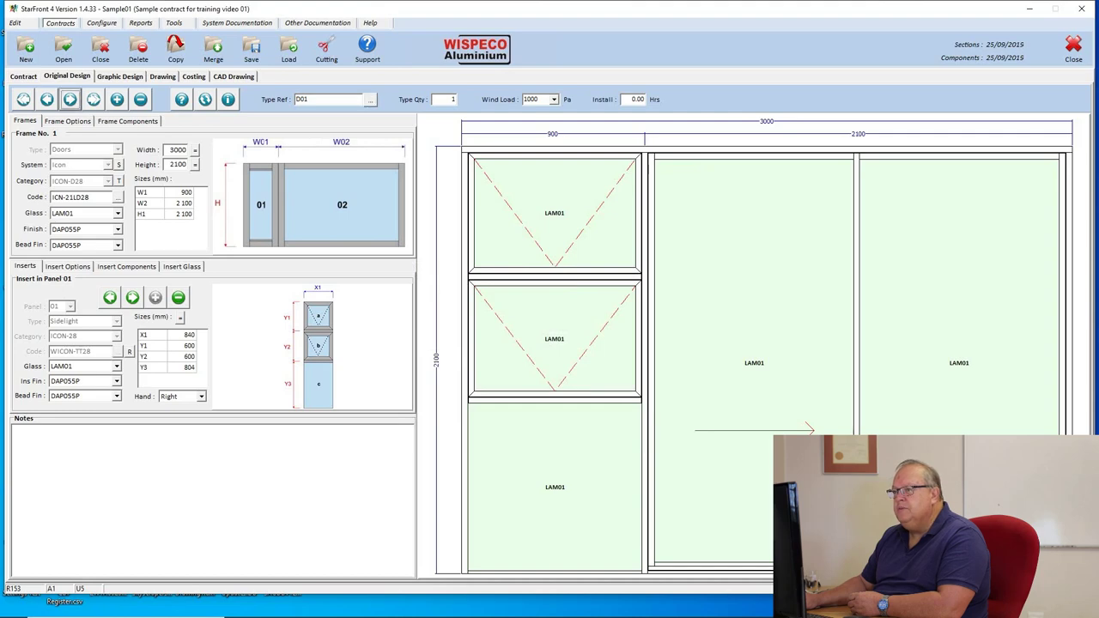
{"action": "left_click", "coordinate": [70, 98]}
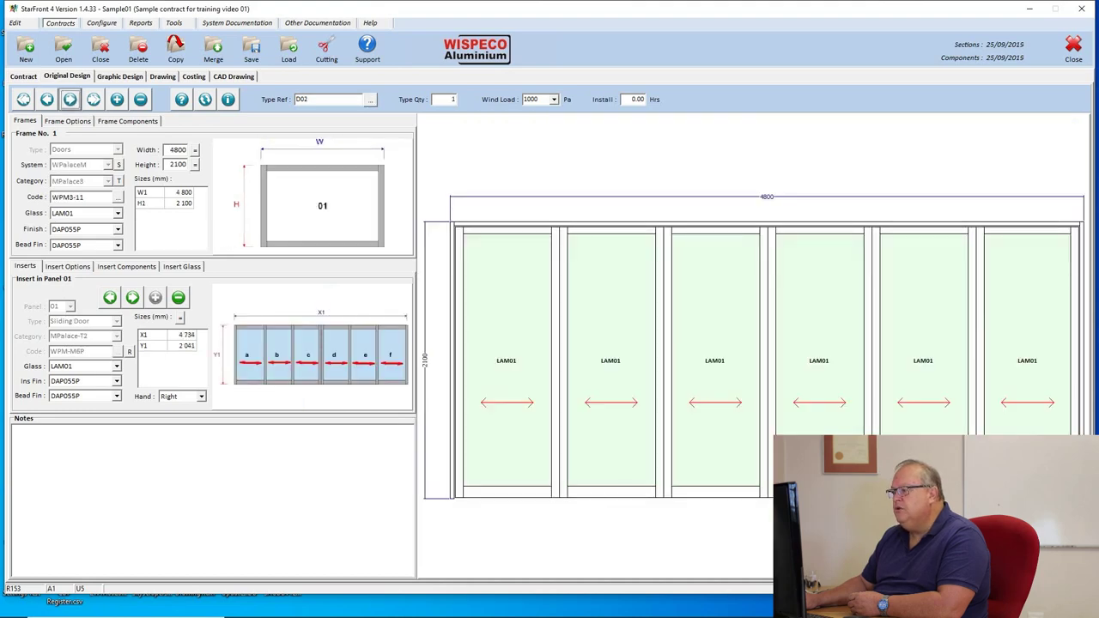
{"action": "left_click", "coordinate": [69, 99]}
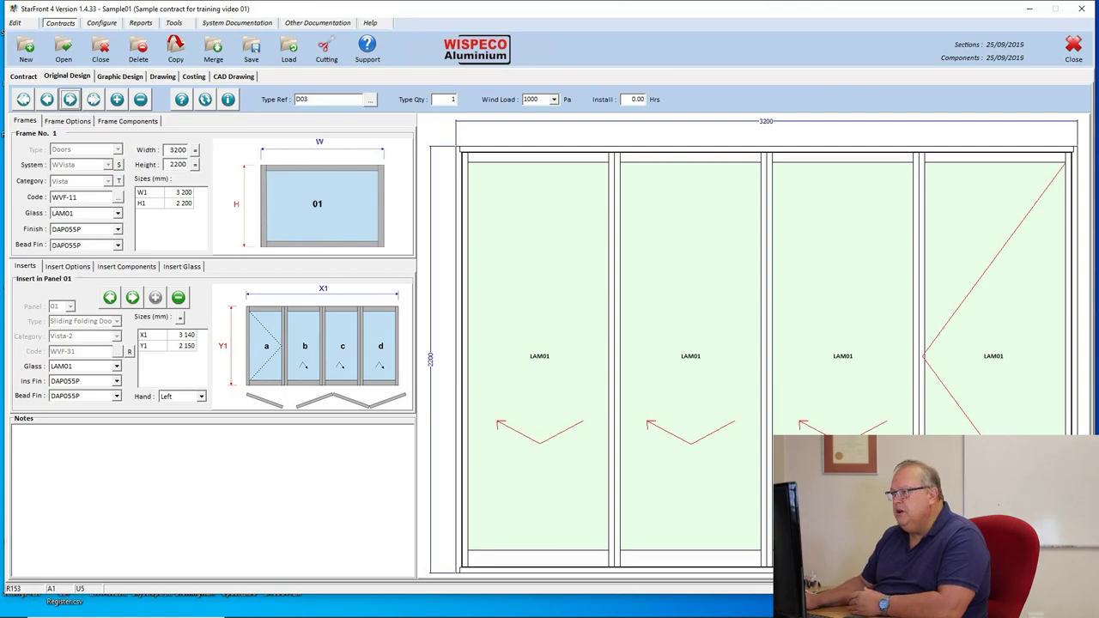
Load design A1 from the top of the Type Ref design search list
{"action": "left_click", "coordinate": [370, 99]}
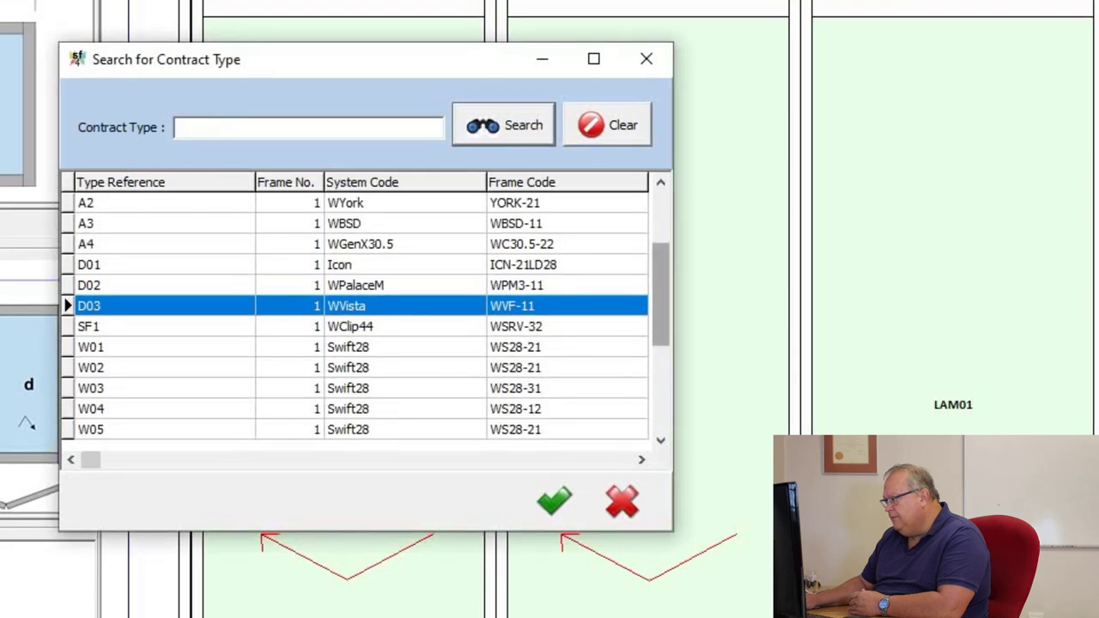
{"action": "key", "text": "ctrl+Home"}
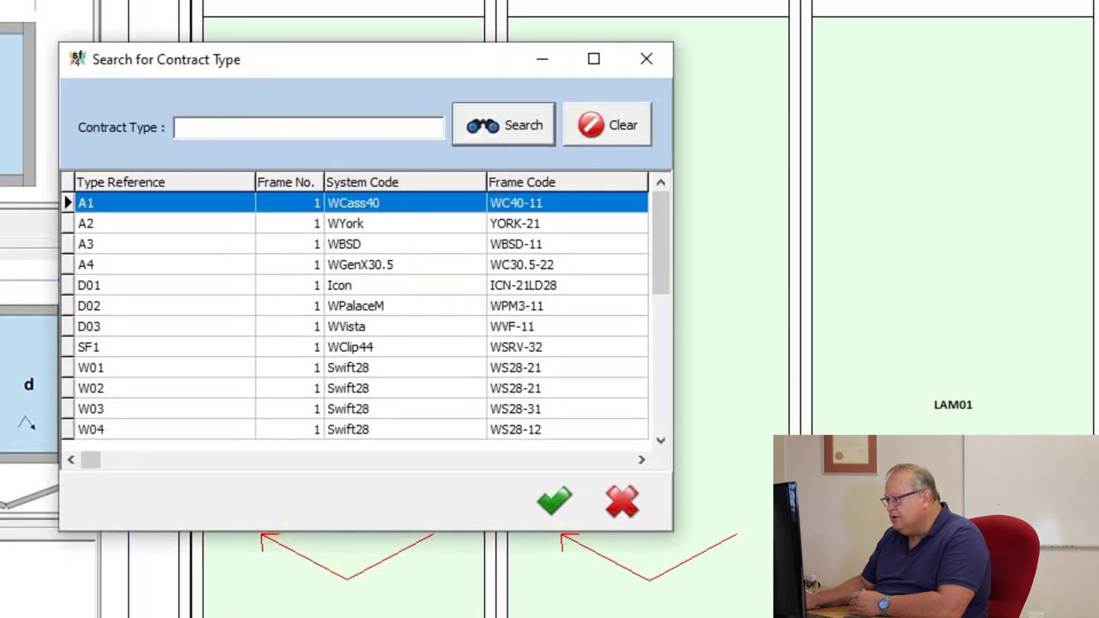
{"action": "key", "text": "Return"}
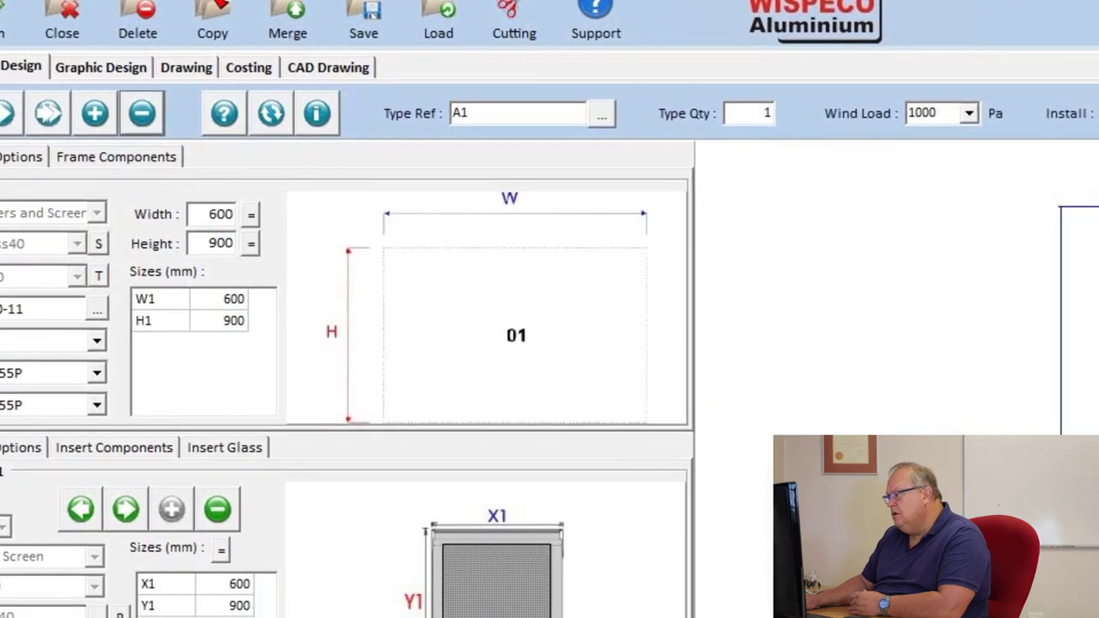
Delete design A1 with confirmation, then check the design list now starts at A2
{"action": "left_click", "coordinate": [143, 113]}
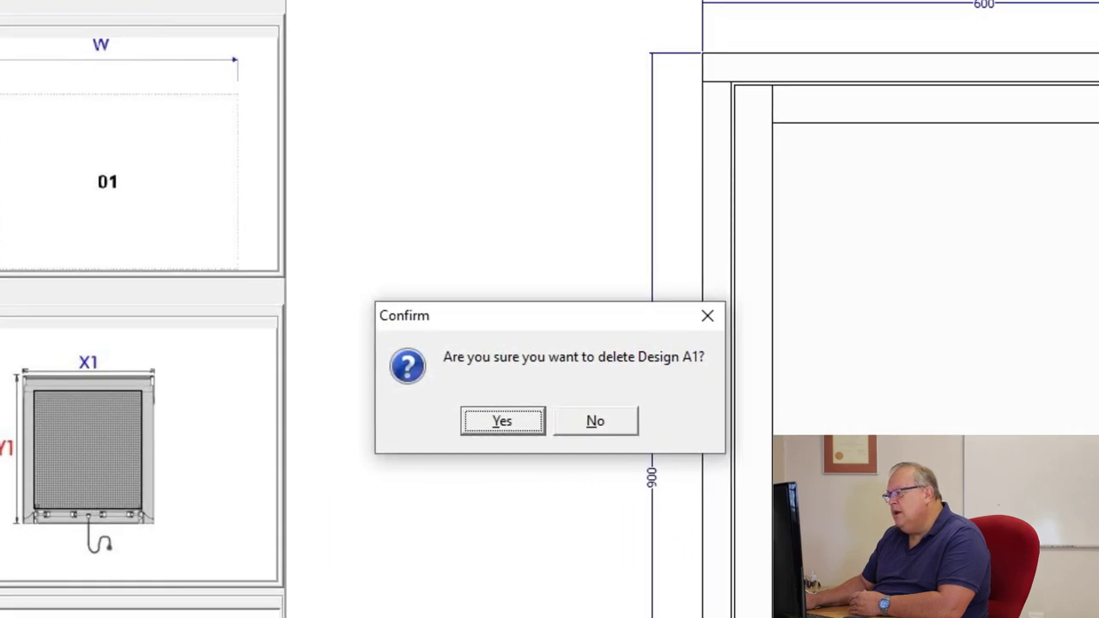
{"action": "key", "text": "Return"}
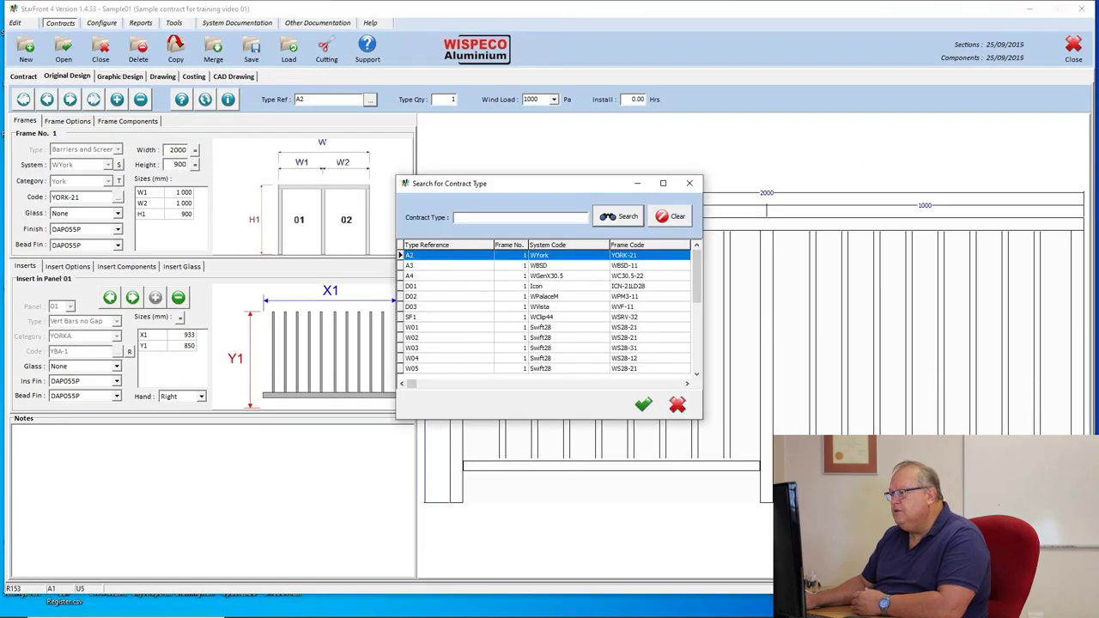
{"action": "key", "text": "End"}
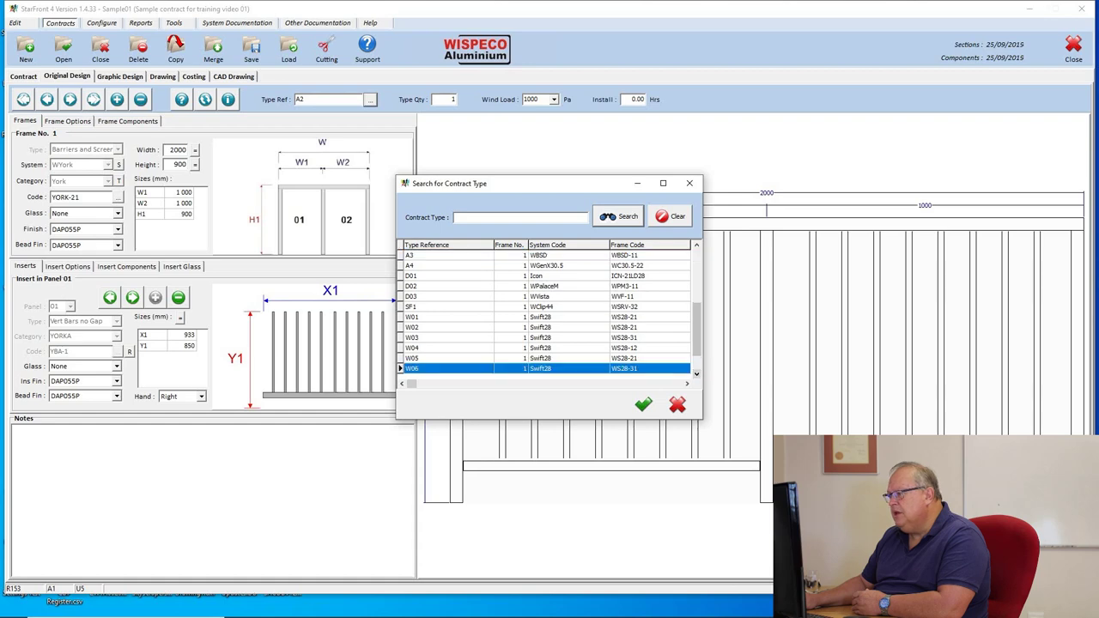
{"action": "key", "text": "Home"}
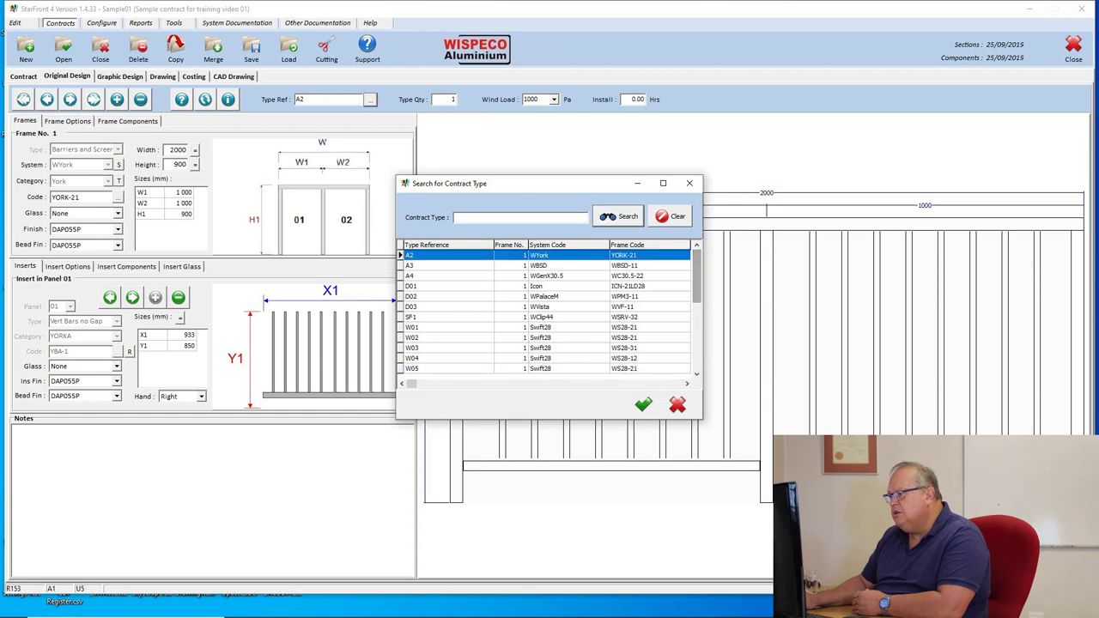
{"action": "key", "text": "Down"}
{"action": "key", "text": "Down"}
{"action": "key", "text": "Down"}
{"action": "key", "text": "Down"}
{"action": "key", "text": "Down"}
{"action": "key", "text": "Down"}
{"action": "key", "text": "Down"}
{"action": "key", "text": "Down"}
{"action": "key", "text": "Down"}
{"action": "key", "text": "Down"}
{"action": "key", "text": "Down"}
{"action": "key", "text": "Down"}
{"action": "key", "text": "Down"}
{"action": "key", "text": "Down"}
{"action": "key", "text": "Down"}
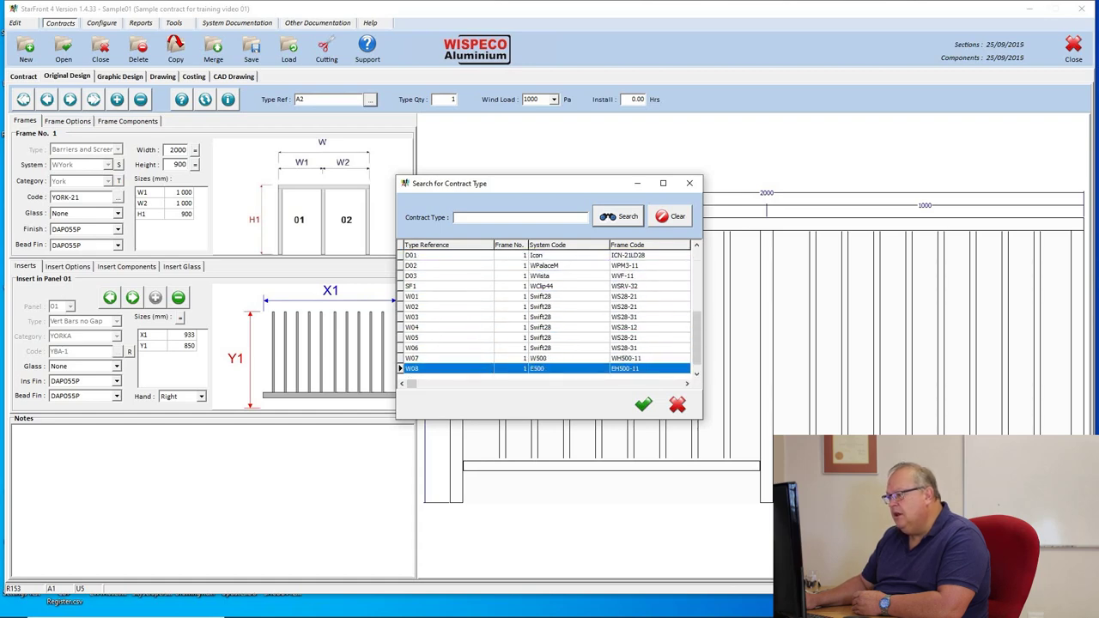
{"action": "key", "text": "Up"}
{"action": "key", "text": "Up"}
{"action": "key", "text": "Up"}
{"action": "key", "text": "Up"}
{"action": "key", "text": "Up"}
{"action": "key", "text": "Up"}
{"action": "key", "text": "Up"}
{"action": "key", "text": "Home"}
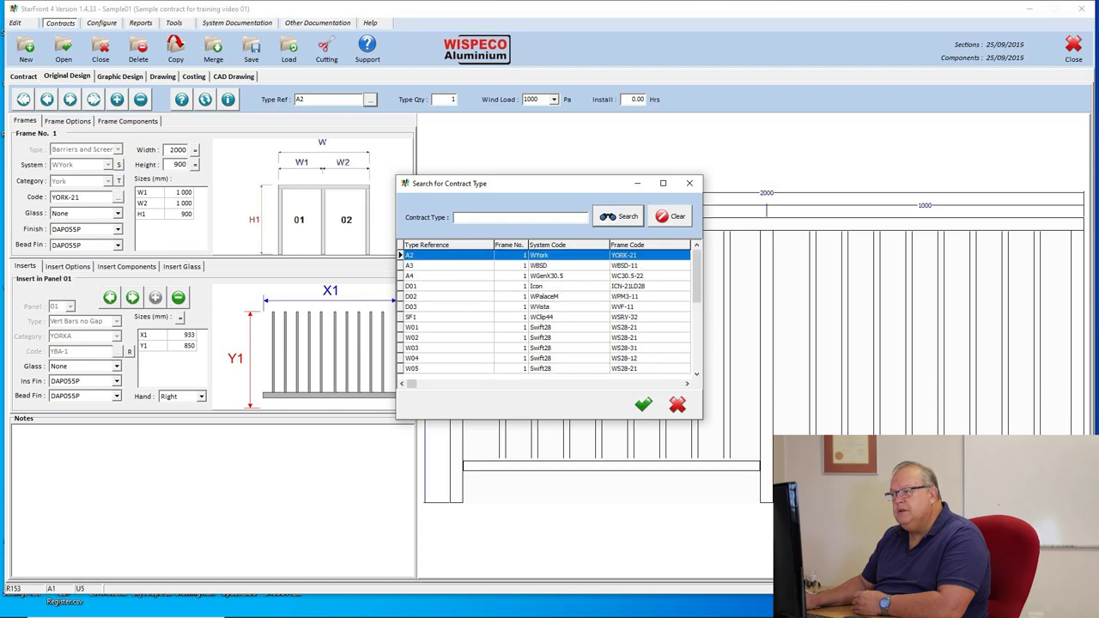
{"action": "left_click", "coordinate": [677, 405]}
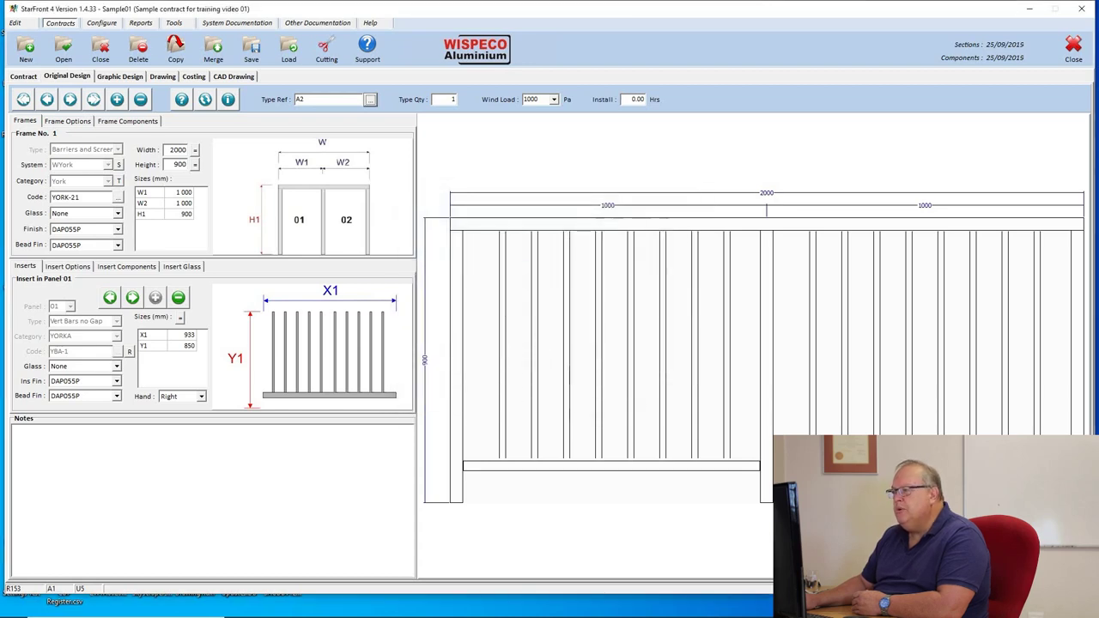